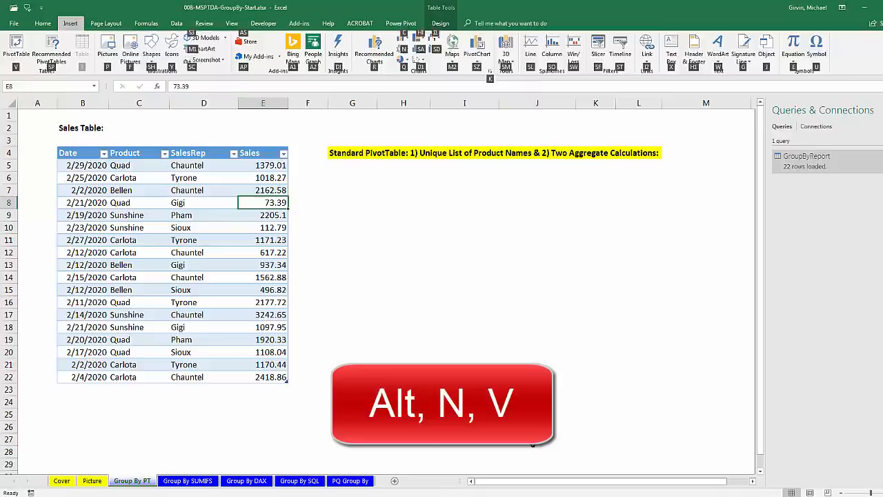
Create a PivotTable from the fSalesPT table, placed on the existing worksheet at cell G6
{"action": "left_click", "coordinate": [356, 294]}
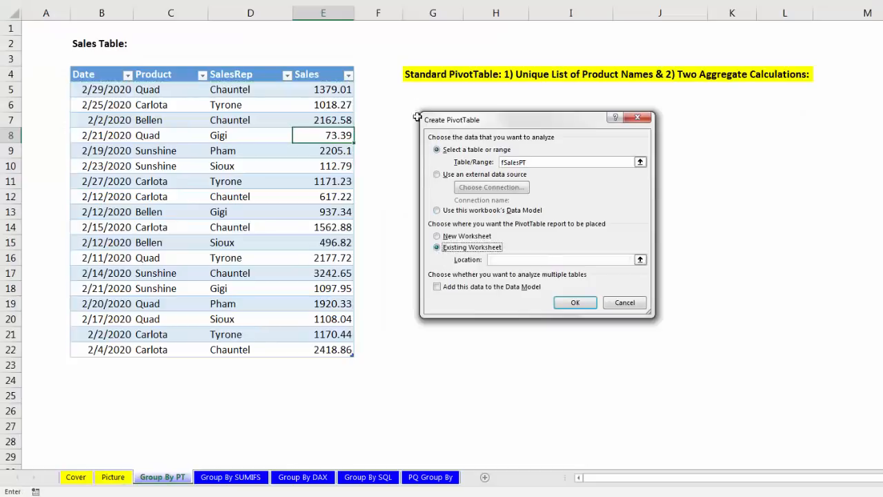
{"action": "left_click", "coordinate": [417, 104]}
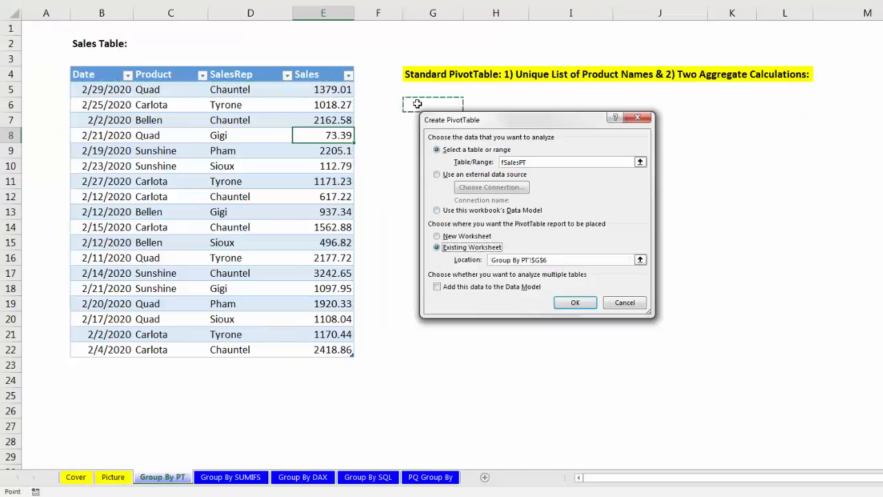
{"action": "left_click", "coordinate": [577, 304]}
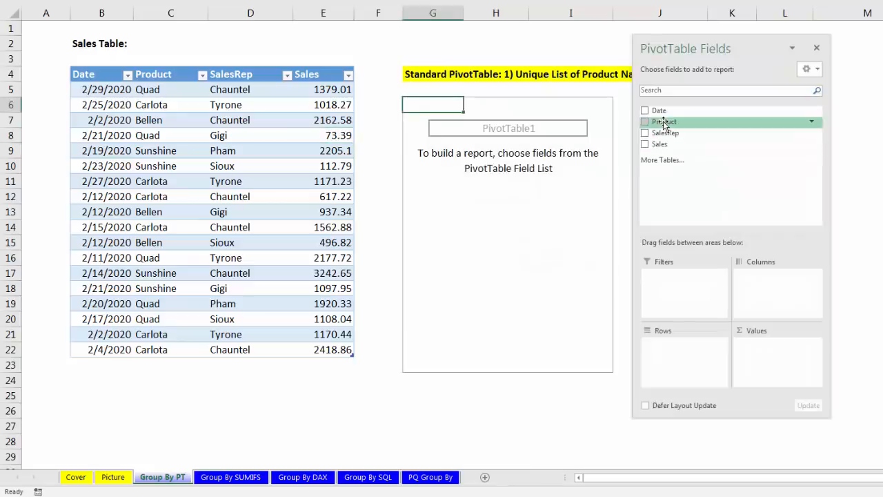
Add Product to the PivotTable's rows and Sales to its values
{"action": "left_click_drag", "start_coordinate": [663, 124], "coordinate": [683, 354]}
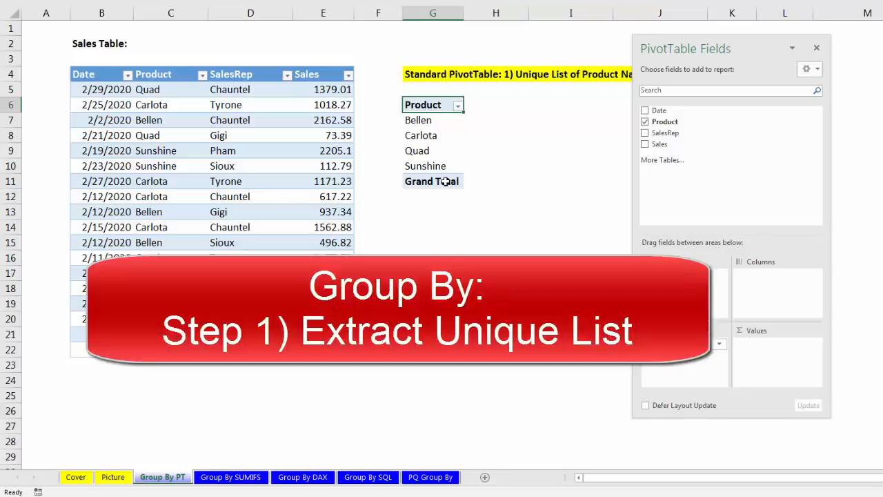
{"action": "left_click_drag", "start_coordinate": [655, 149], "coordinate": [757, 355]}
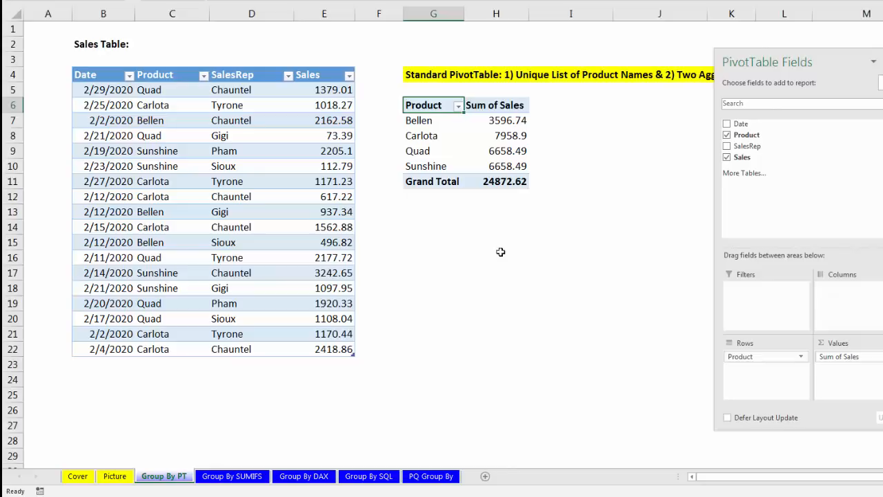
{"action": "mouse_move", "coordinate": [494, 174]}
Examine Bellen's Total Sales formula and Sunshine's Who Sold This Product? formula on the Group By SUMIFS sheet
{"action": "left_click", "coordinate": [245, 477]}
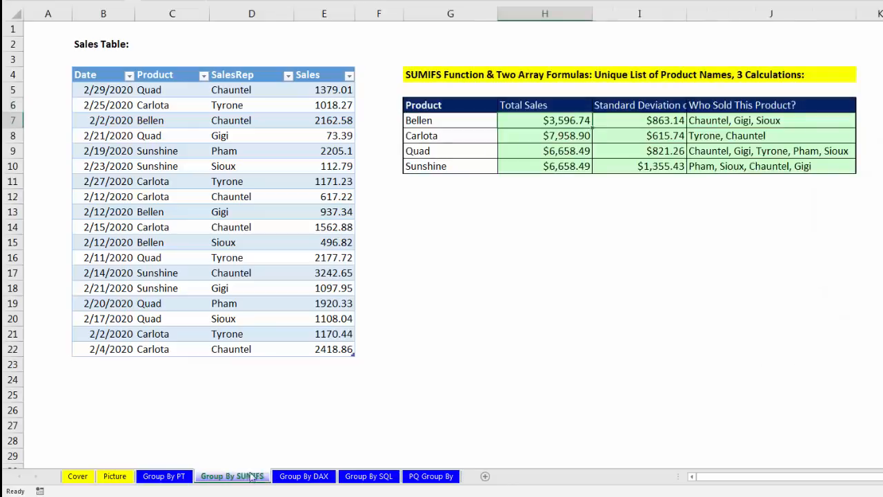
{"action": "double_click", "coordinate": [550, 122]}
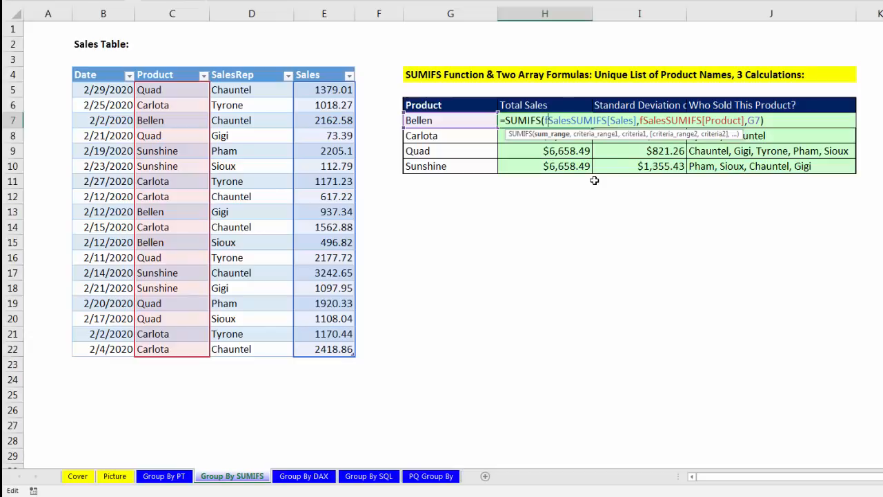
{"action": "key", "text": "Return"}
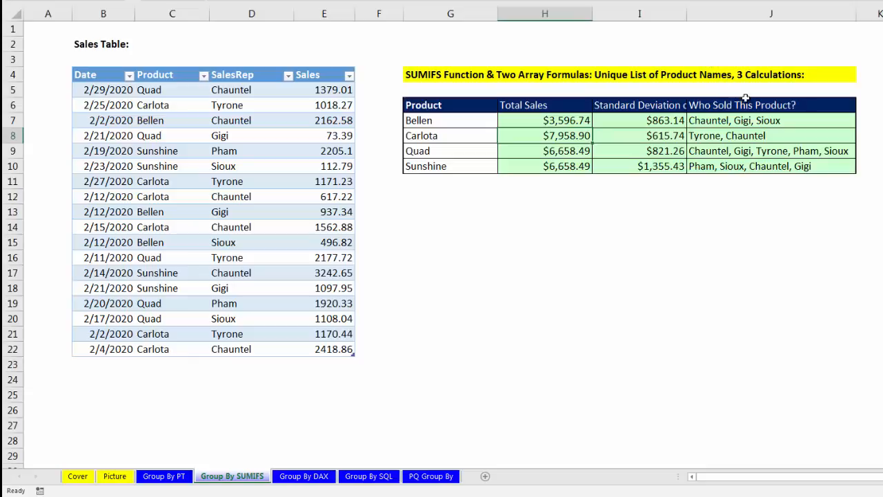
{"action": "left_click", "coordinate": [694, 167]}
{"action": "key", "text": "F2"}
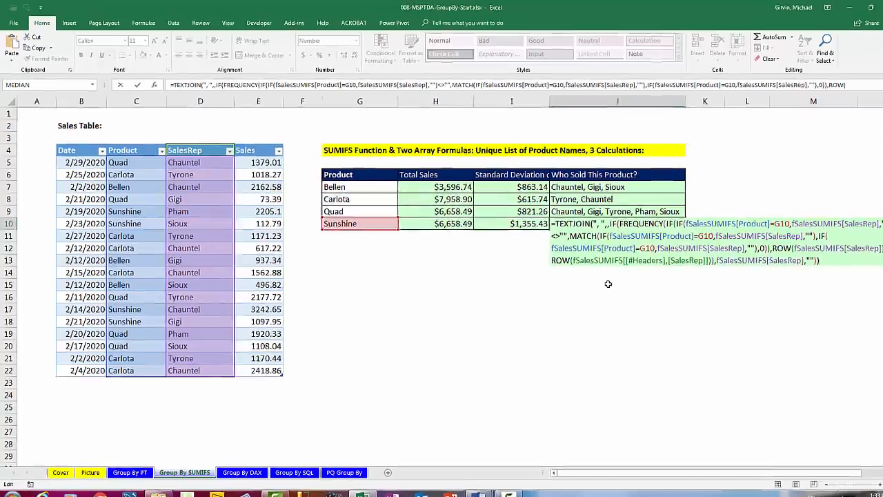
{"action": "key", "text": "Escape"}
Look over the grouping examples on the Group By DAX and Group By SQL sheets
{"action": "key", "text": "ctrl+Page_Down"}
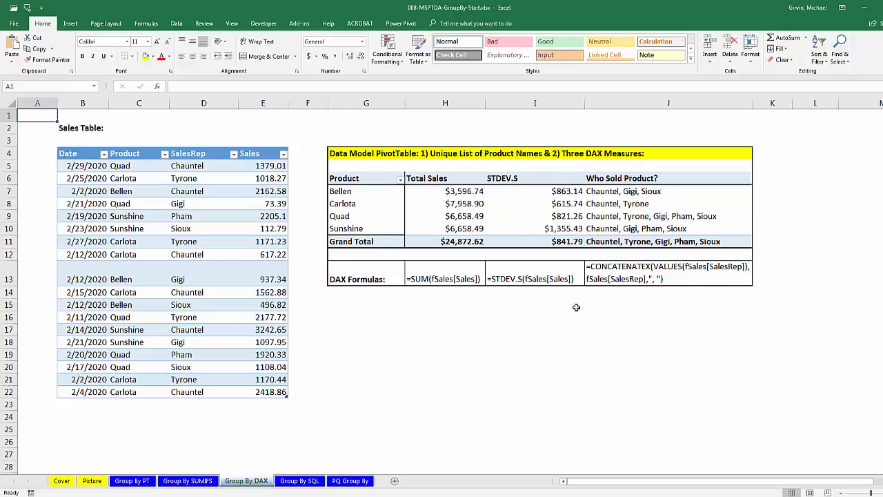
{"action": "left_click", "coordinate": [297, 480]}
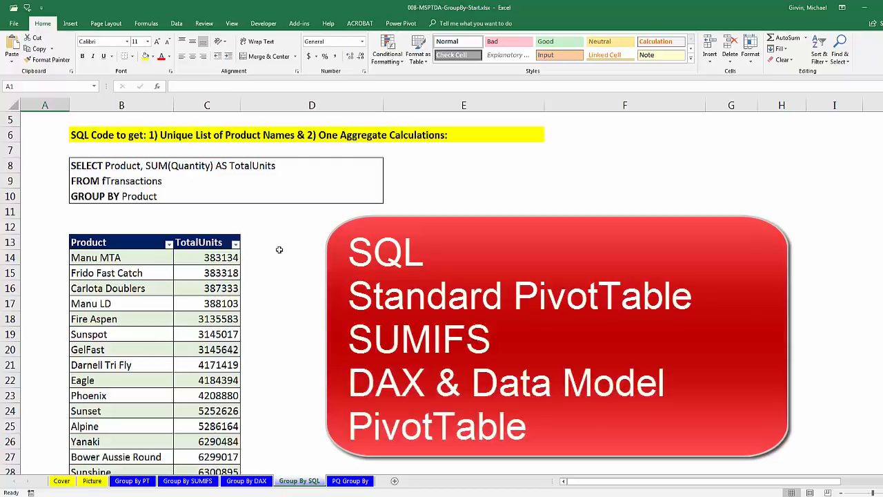
Load the sales table on the PQ Group By sheet into the Power Query Editor
{"action": "left_click", "coordinate": [351, 485]}
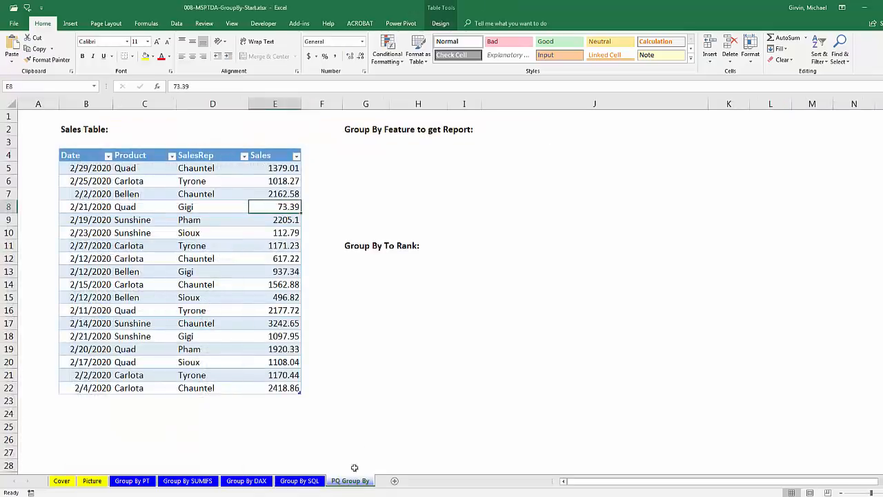
{"action": "left_click", "coordinate": [177, 23]}
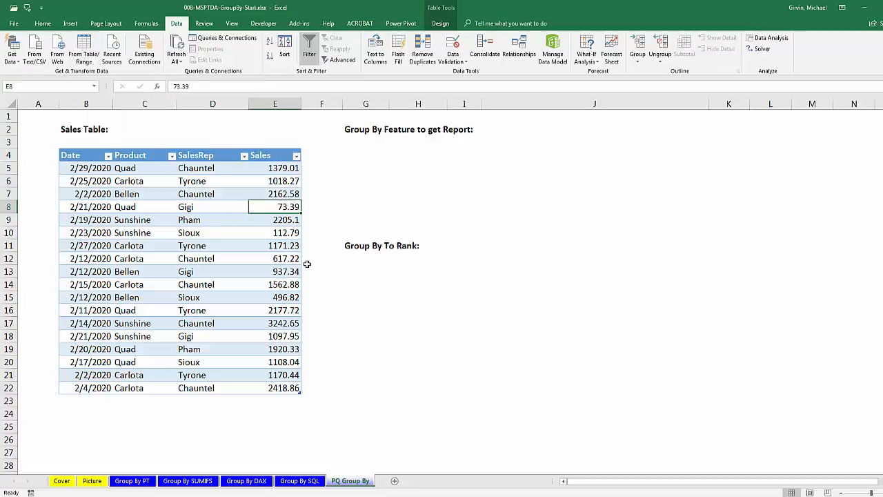
{"action": "key", "text": "alt"}
{"action": "key", "text": "a"}
{"action": "key", "text": "p"}
{"action": "key", "text": "t"}
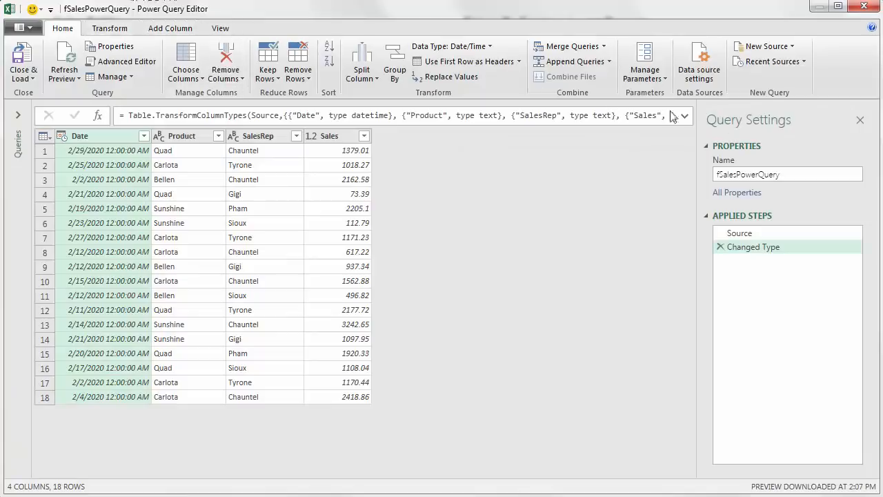
Rename the query GroupBy-ProductReport and delete its Changed Type step
{"action": "left_click_drag", "start_coordinate": [787, 176], "coordinate": [725, 178]}
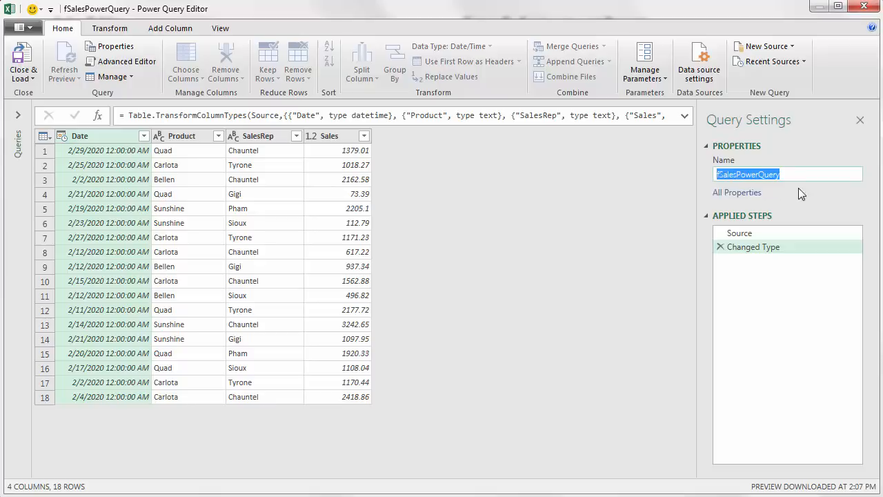
{"action": "key", "text": "ctrl+v"}
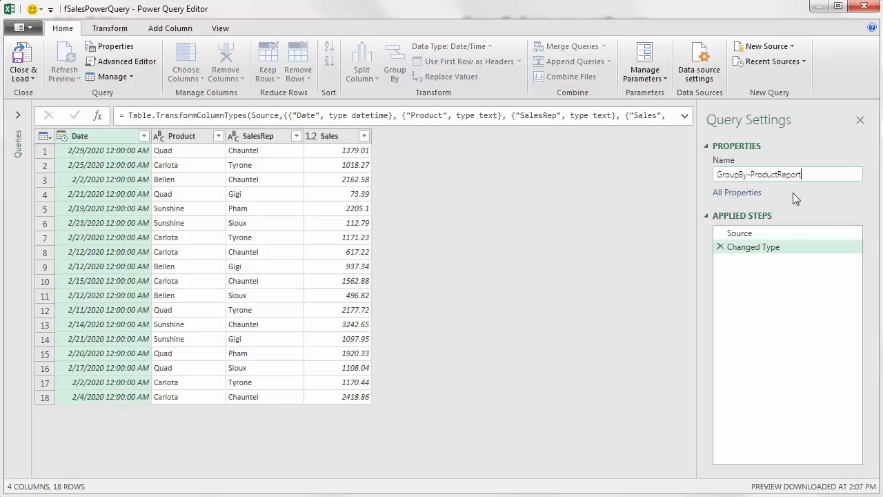
{"action": "key", "text": "Return"}
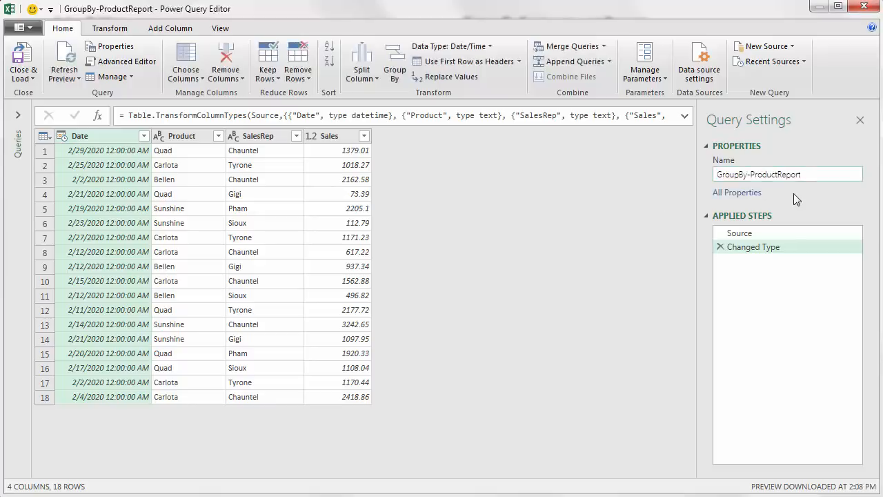
{"action": "left_click", "coordinate": [723, 250]}
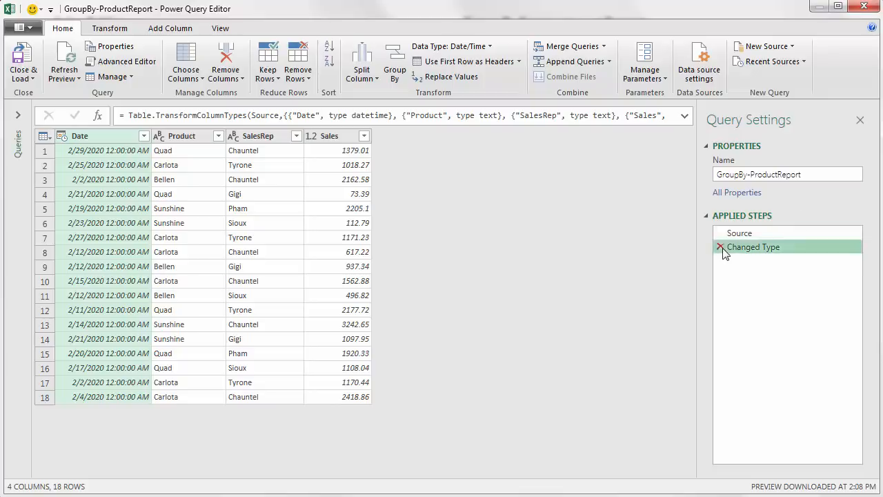
{"action": "left_click", "coordinate": [723, 248]}
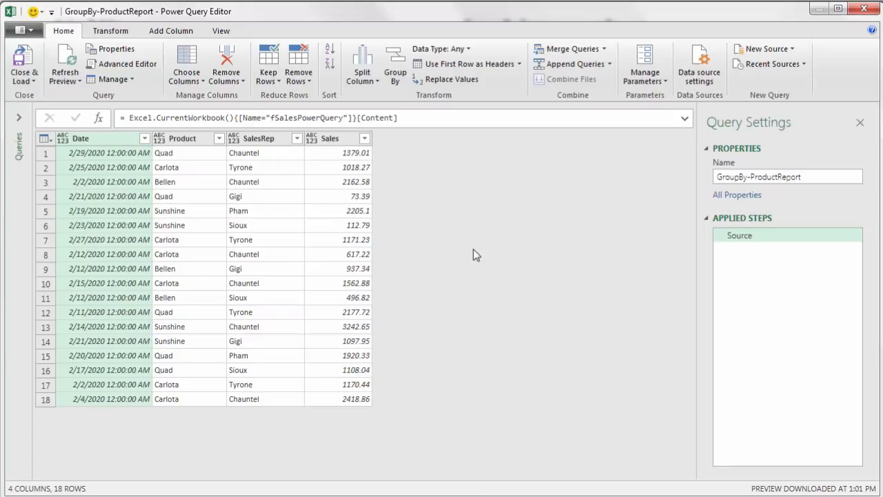
{"action": "left_click", "coordinate": [181, 143]}
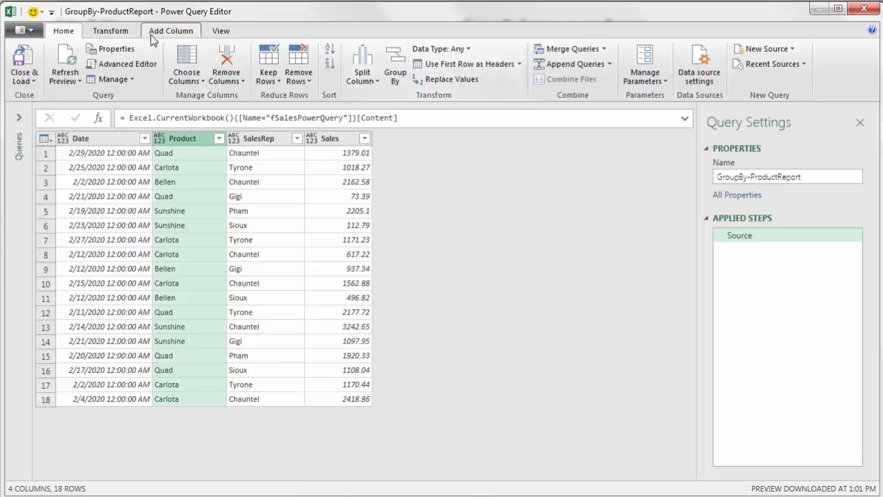
{"action": "left_click", "coordinate": [117, 34]}
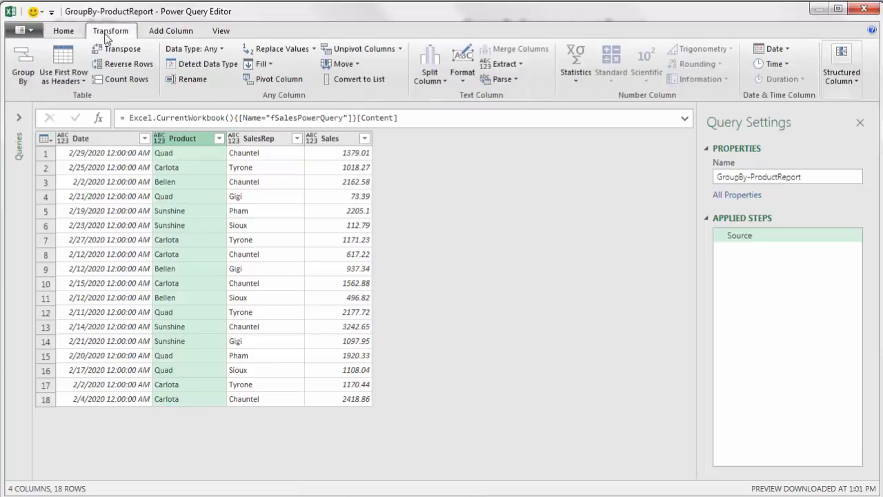
{"action": "left_click", "coordinate": [27, 81]}
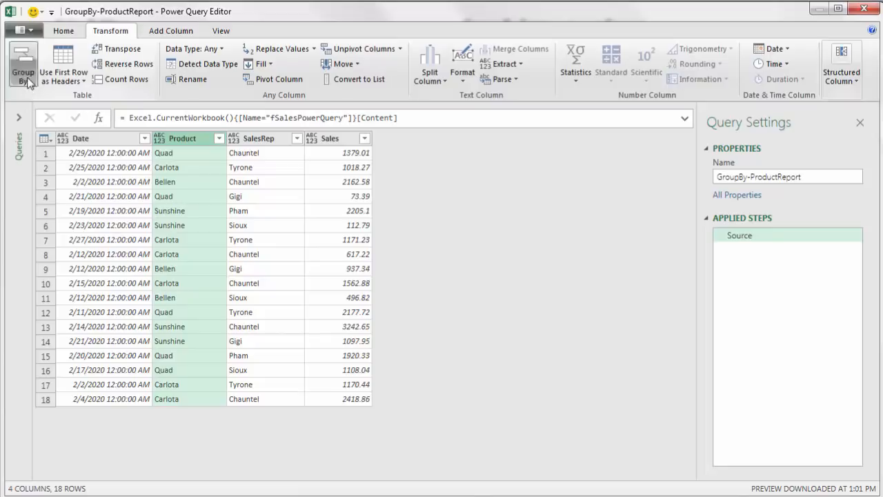
{"action": "right_click", "coordinate": [175, 141]}
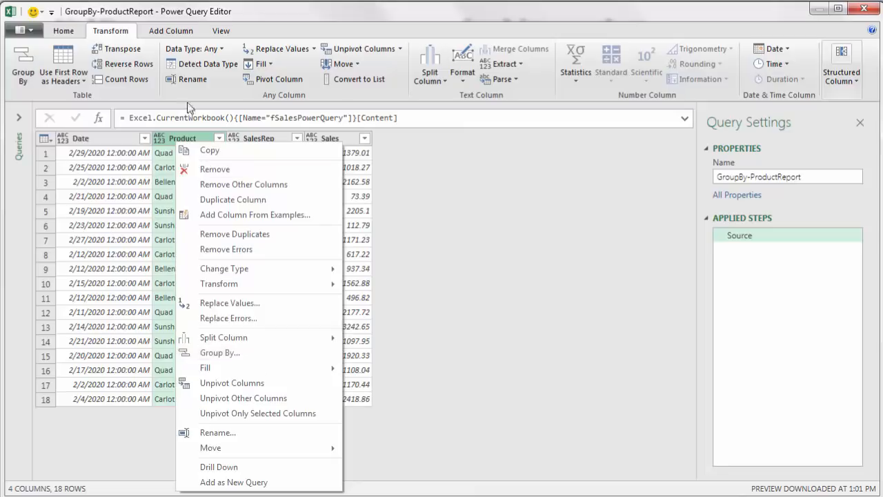
{"action": "left_click", "coordinate": [190, 138]}
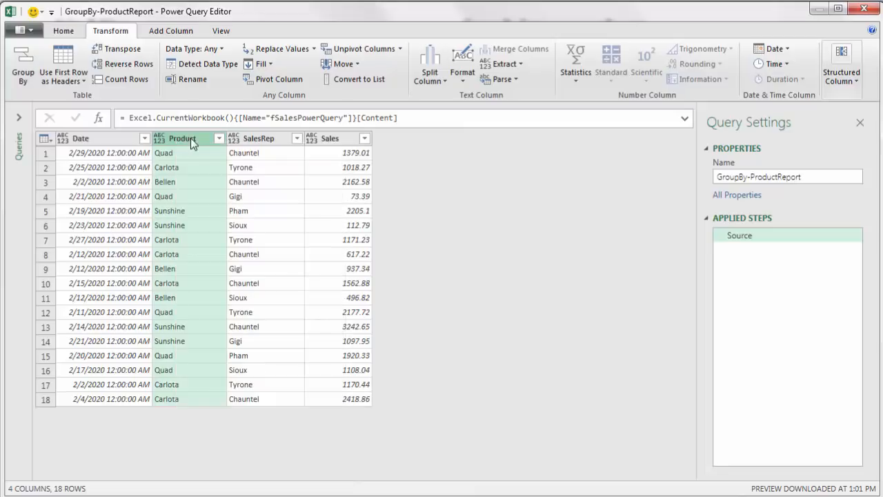
{"action": "left_click", "coordinate": [281, 140]}
{"action": "left_click", "coordinate": [93, 138], "text": "ctrl"}
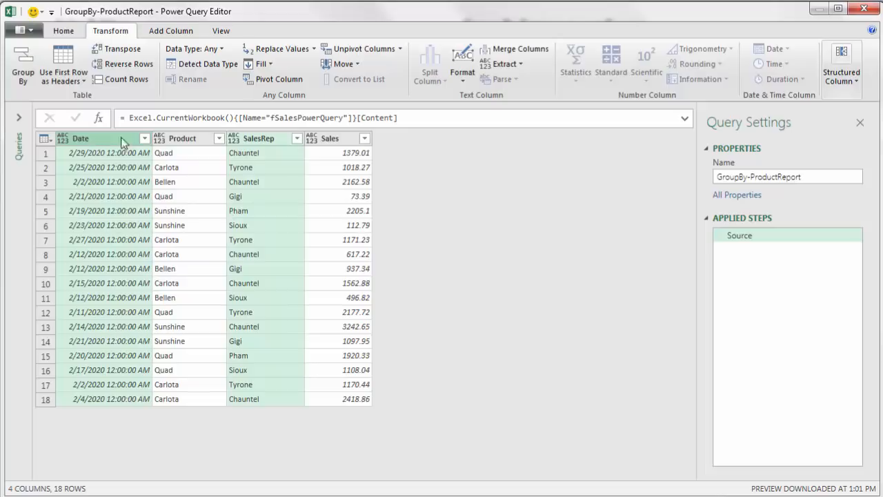
Start a Group By on the Product column and name the new aggregate column Total Sales
{"action": "left_click", "coordinate": [180, 140]}
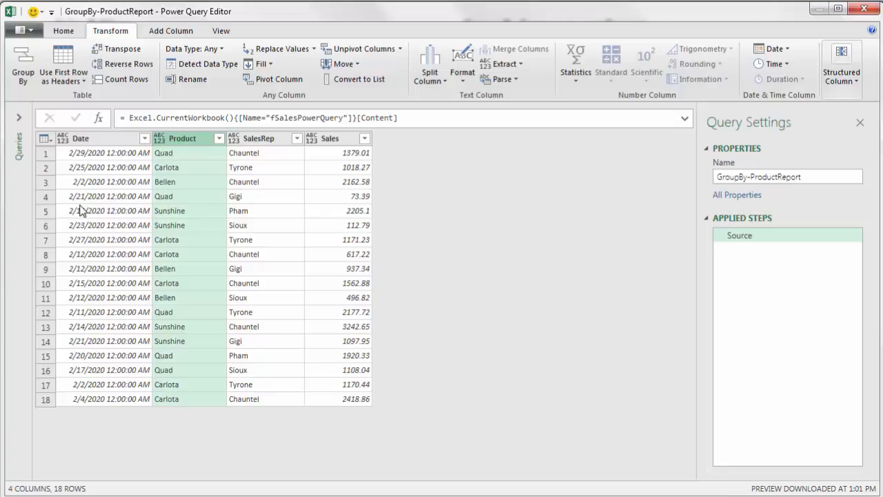
{"action": "right_click", "coordinate": [172, 144]}
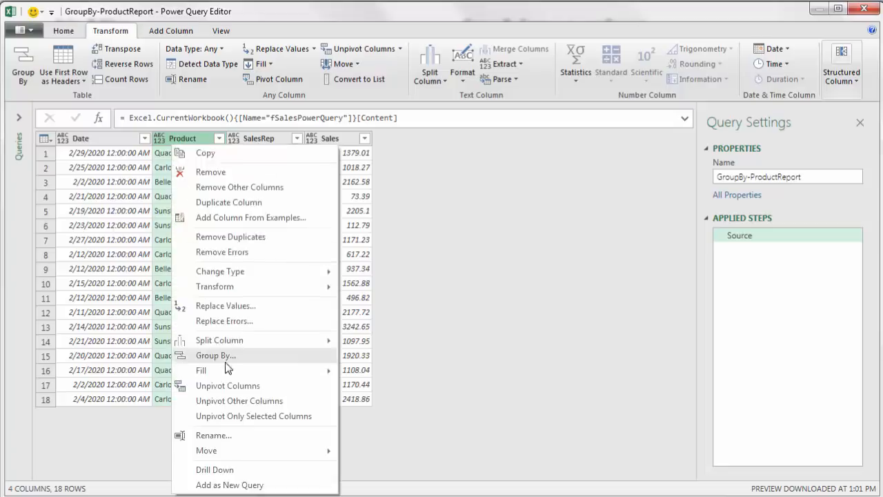
{"action": "left_click", "coordinate": [215, 355]}
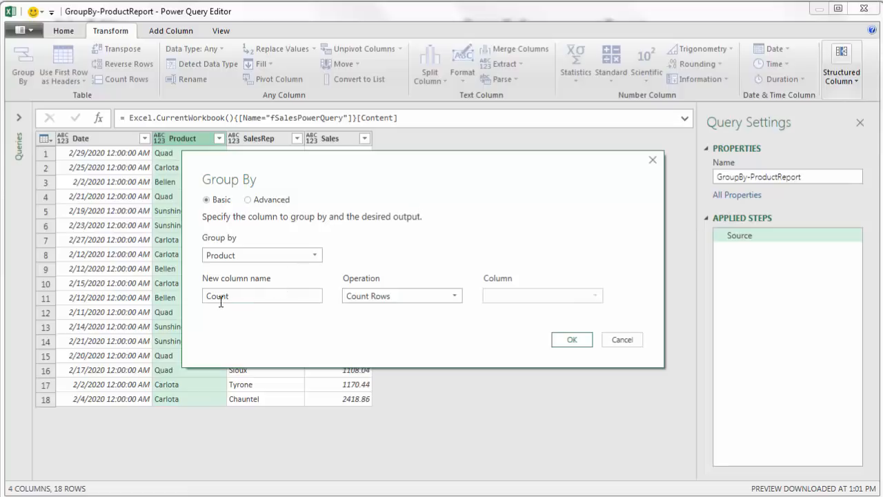
{"action": "left_click_drag", "start_coordinate": [257, 297], "coordinate": [192, 301]}
{"action": "type", "text": "Total Sales"}
{"action": "key", "text": "Tab"}
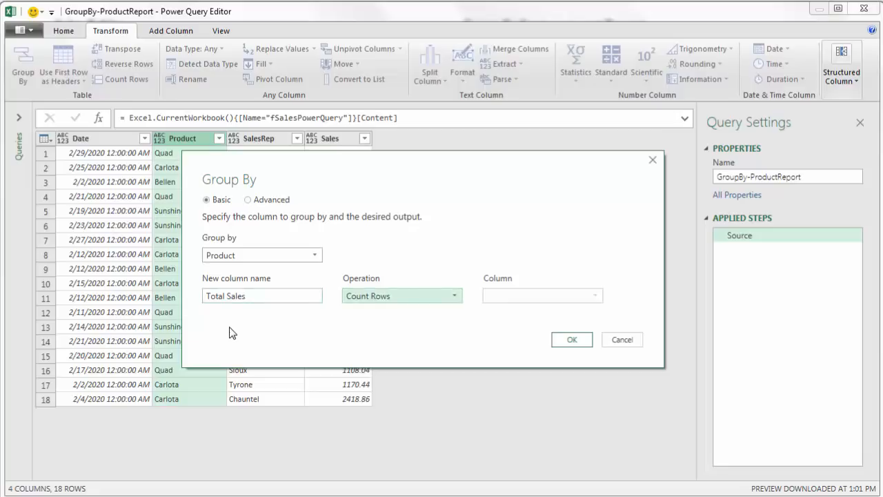
Set the Total Sales aggregation to Sum of the Sales column and apply the grouping
{"action": "left_click", "coordinate": [456, 295]}
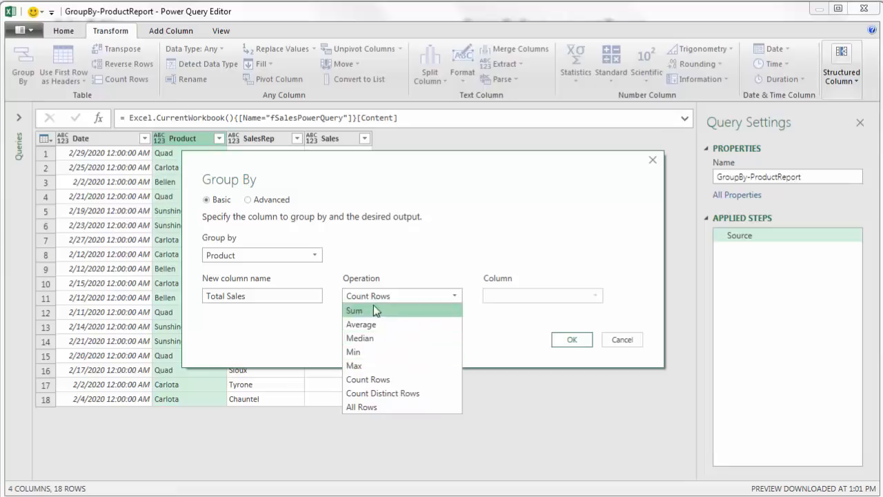
{"action": "left_click", "coordinate": [354, 312]}
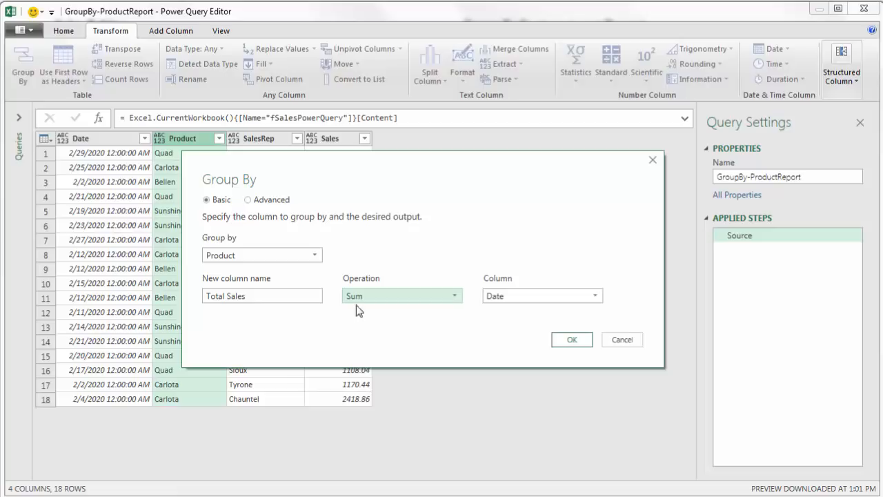
{"action": "left_click", "coordinate": [517, 301]}
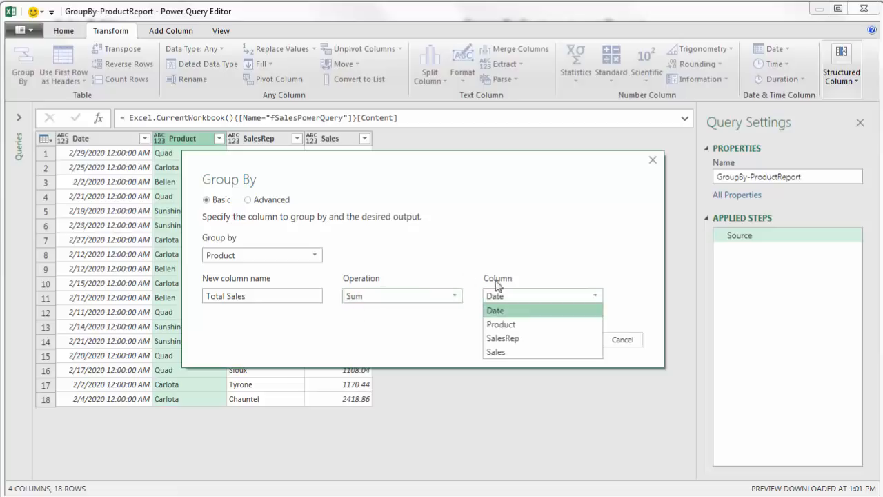
{"action": "left_click", "coordinate": [500, 353]}
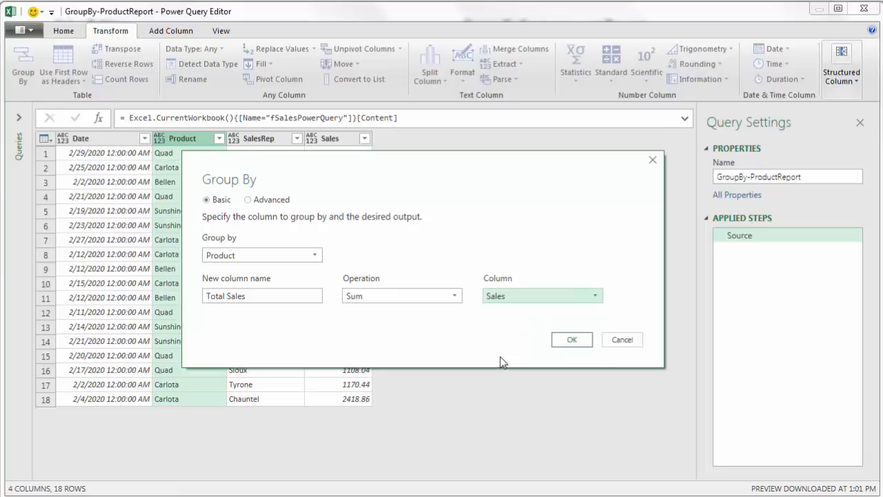
{"action": "left_click", "coordinate": [567, 341]}
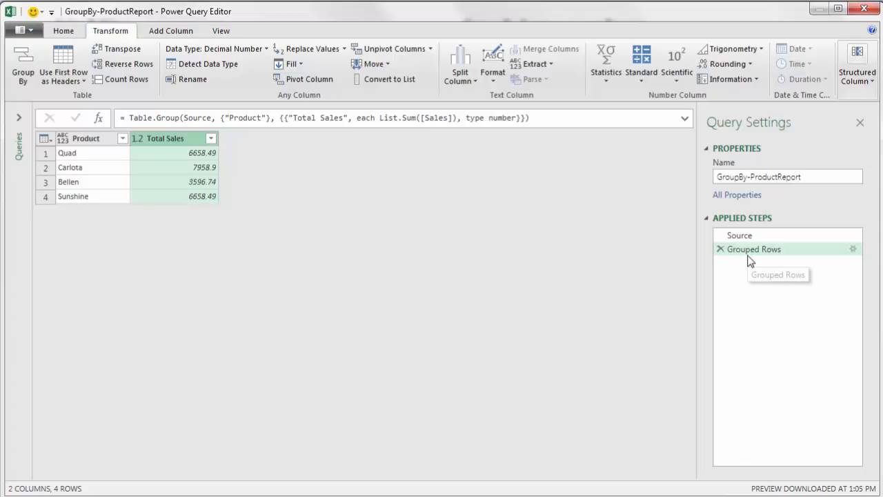
Expand the formula bar to examine the Table.Group formula of the Grouped Rows step
{"action": "left_click", "coordinate": [686, 121]}
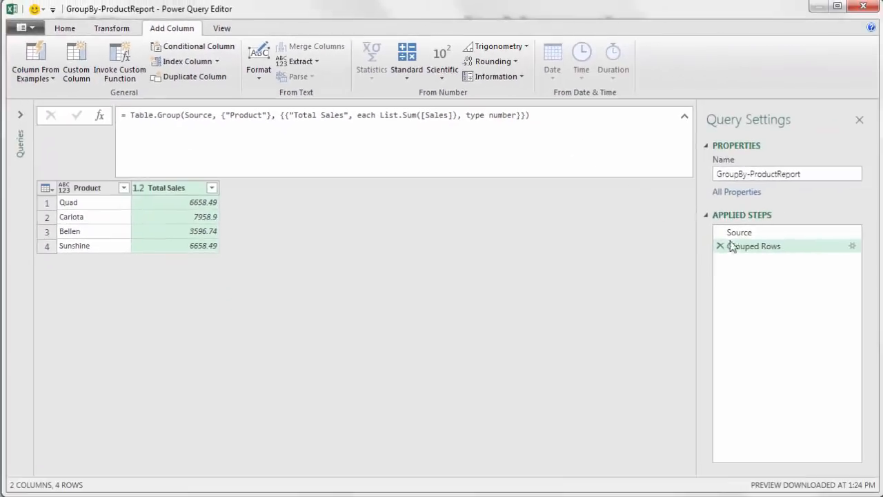
Edit the Grouped Rows step with advanced grouping, adding a second aggregation named All Rows that uses the All Rows operation
{"action": "double_click", "coordinate": [766, 247]}
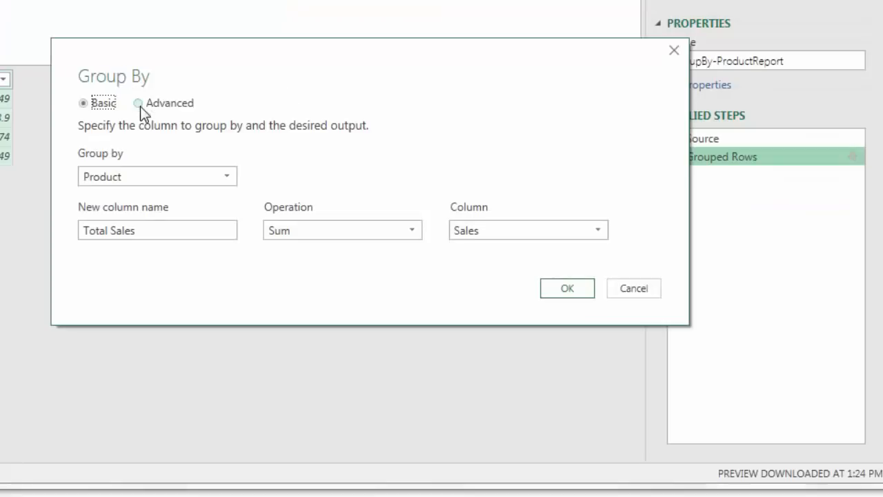
{"action": "left_click", "coordinate": [140, 104]}
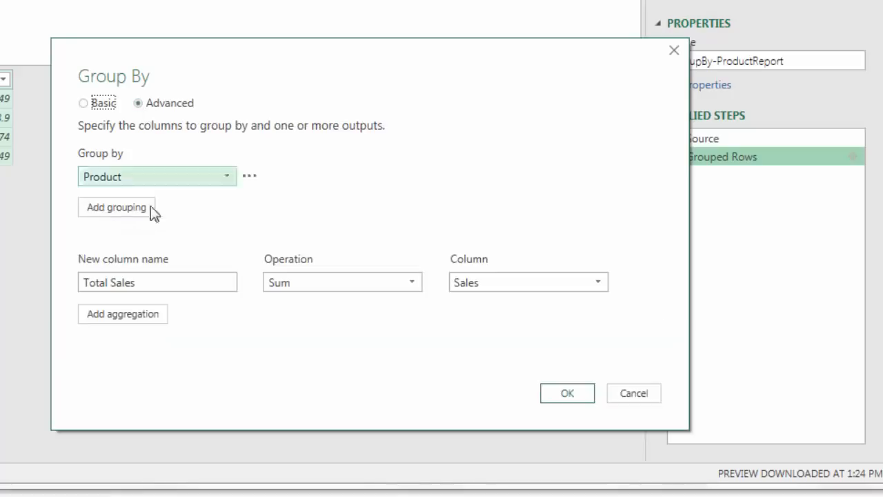
{"action": "left_click", "coordinate": [147, 314]}
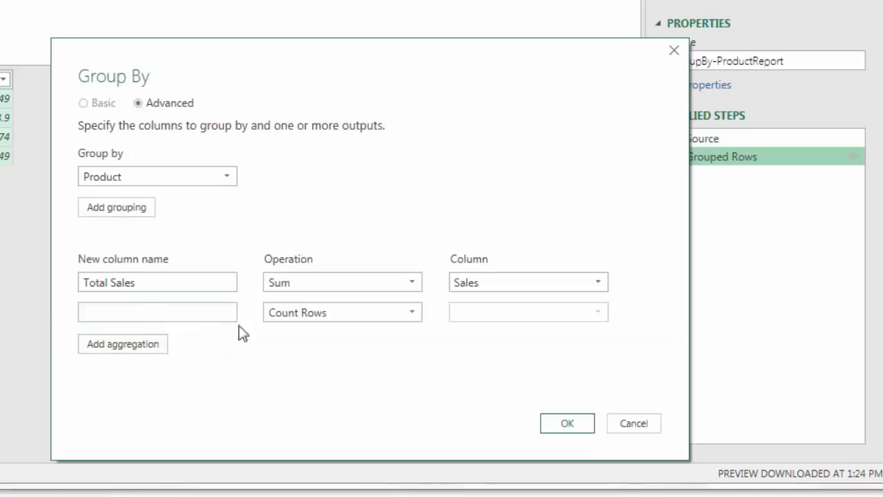
{"action": "left_click", "coordinate": [412, 314]}
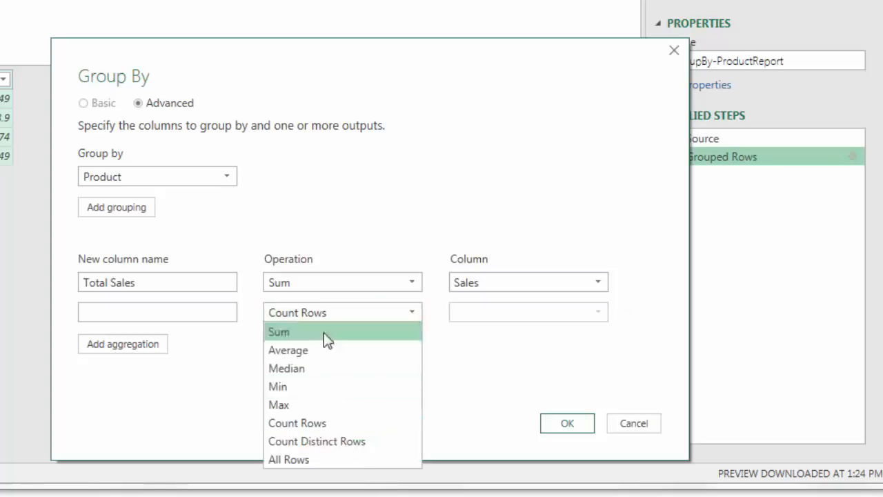
{"action": "left_click", "coordinate": [290, 461]}
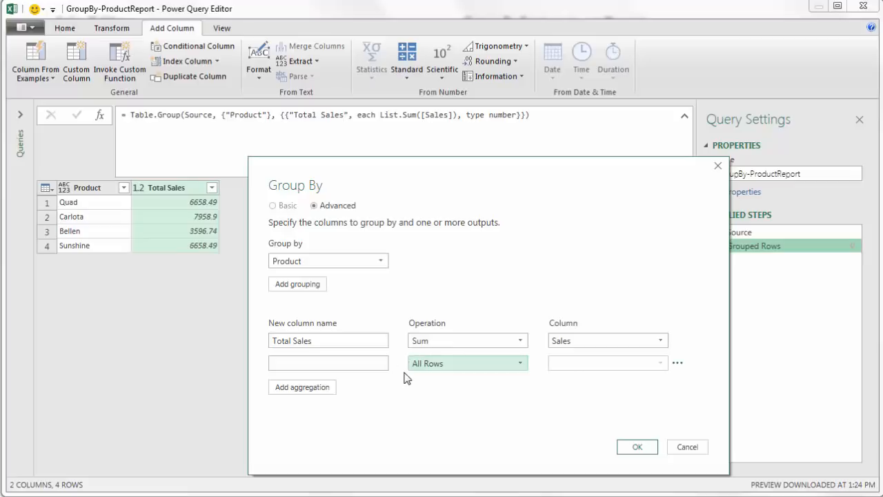
{"action": "left_click", "coordinate": [364, 362]}
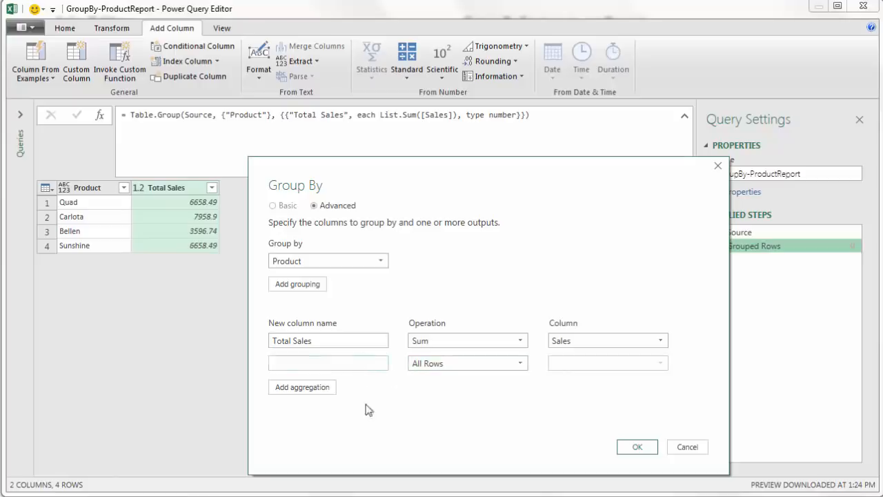
{"action": "type", "text": "All Rows"}
{"action": "left_click", "coordinate": [641, 446]}
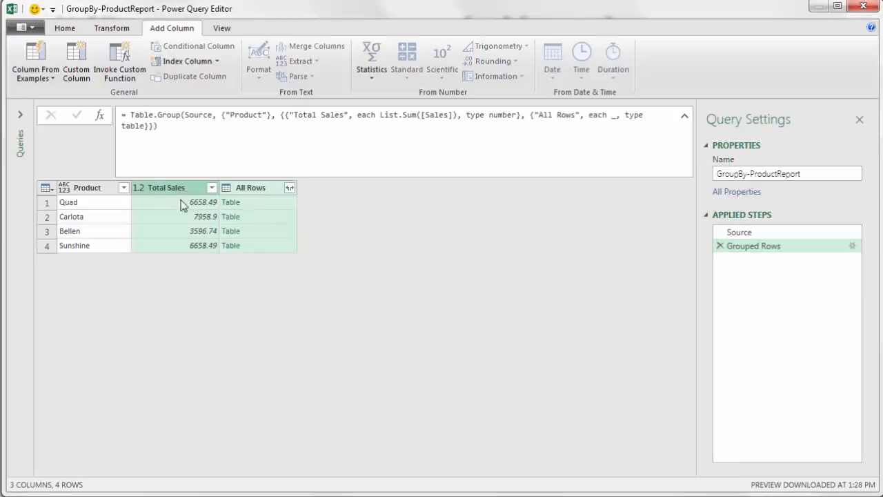
Preview the nested tables in the All Rows column for the Quad and Carlota products
{"action": "left_click", "coordinate": [271, 201]}
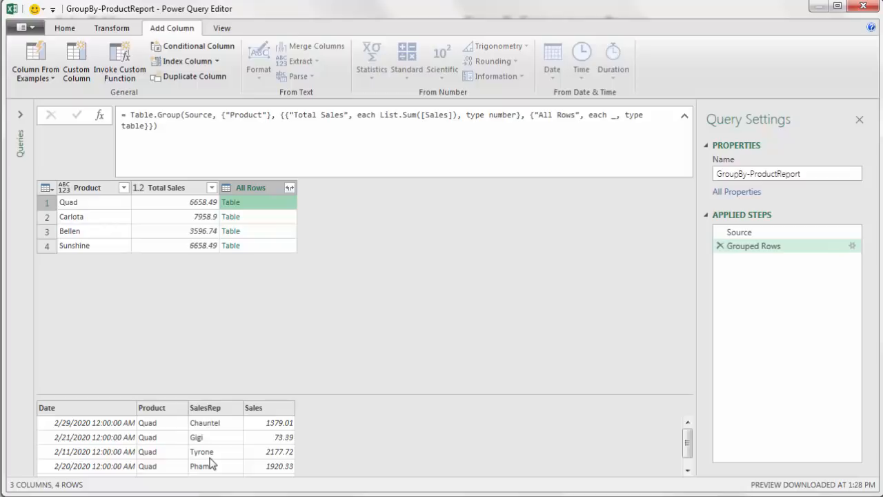
{"action": "left_click", "coordinate": [264, 217]}
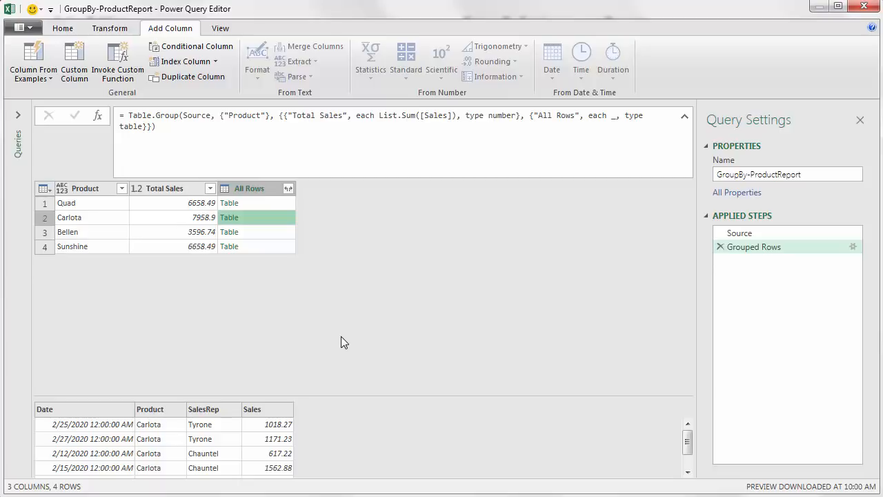
Start a custom column named StandardDeviation S and begin its formula with List.StandardDeviation(
{"action": "left_click", "coordinate": [78, 62]}
{"action": "left_click_drag", "start_coordinate": [357, 213], "coordinate": [323, 213]}
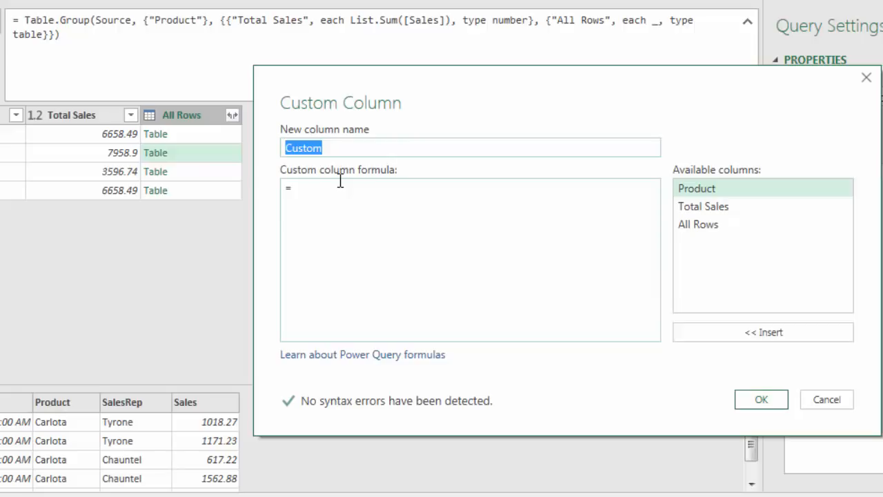
{"action": "type", "text": "StandardDeviation S"}
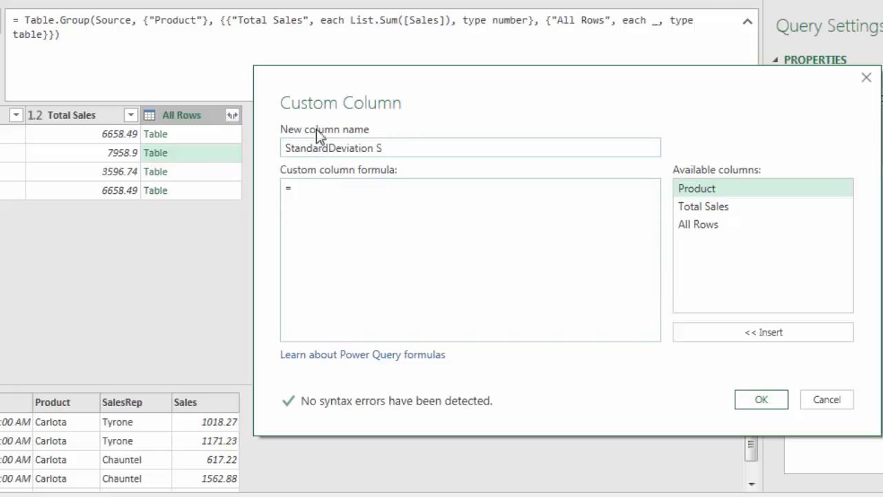
{"action": "left_click", "coordinate": [355, 196]}
{"action": "type", "text": "List"}
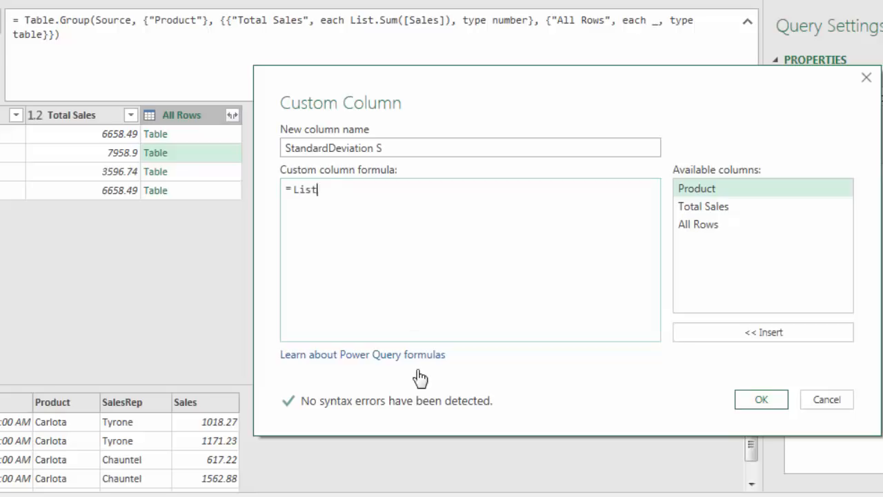
{"action": "type", "text": ".StandardDeviation("}
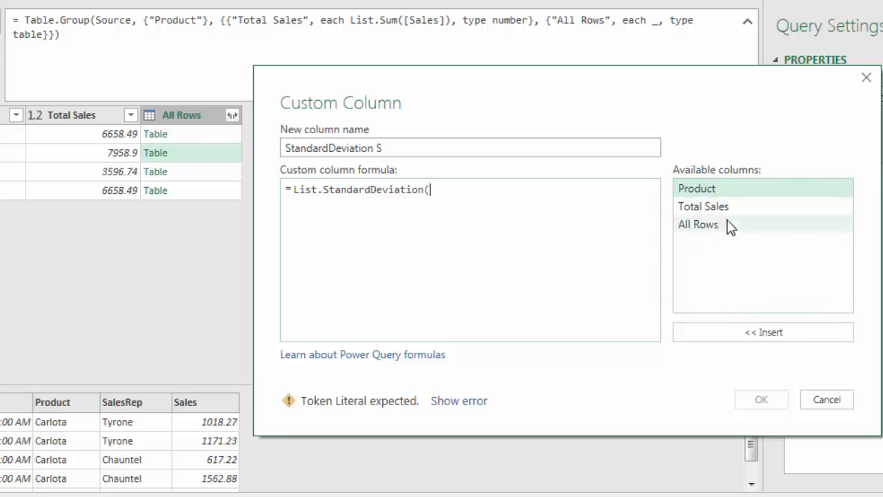
Complete the custom column formula as List.StandardDeviation([All Rows][Sales]) and add the column
{"action": "double_click", "coordinate": [717, 227]}
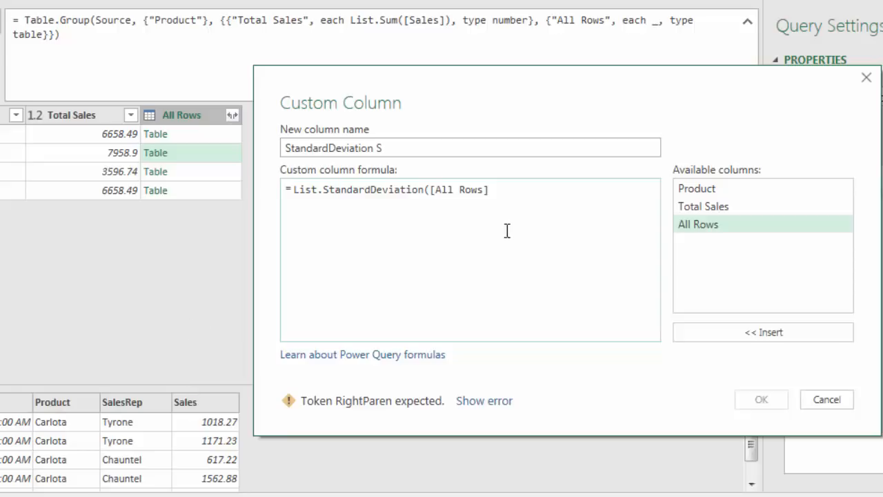
{"action": "type", "text": ")"}
{"action": "key", "text": "BackSpace"}
{"action": "type", "text": "["}
{"action": "type", "text": "Sale"}
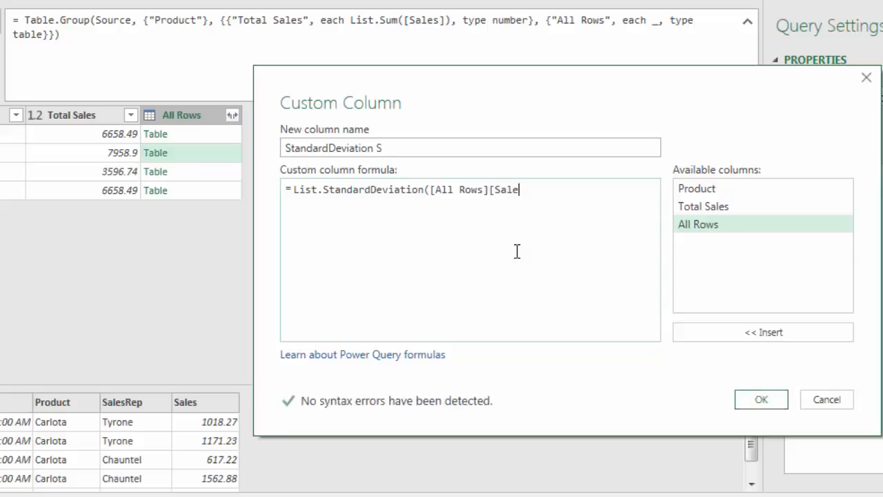
{"action": "type", "text": "s])"}
{"action": "key", "text": "BackSpace"}
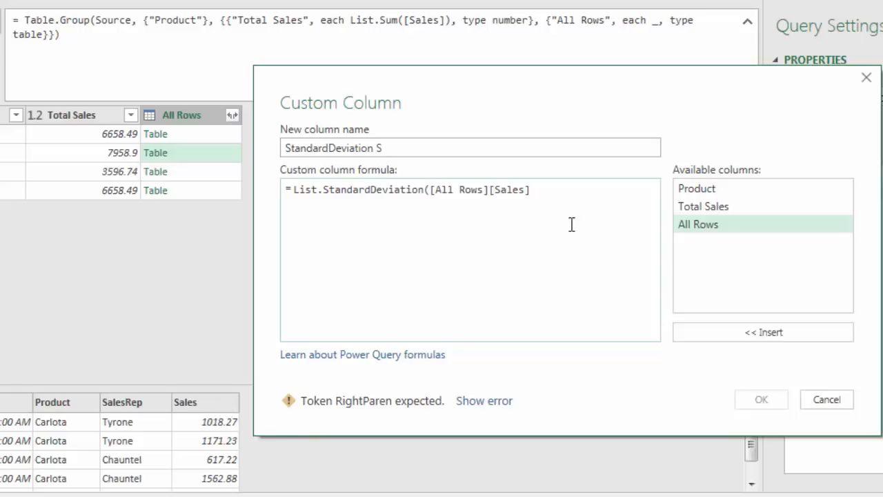
{"action": "type", "text": ")"}
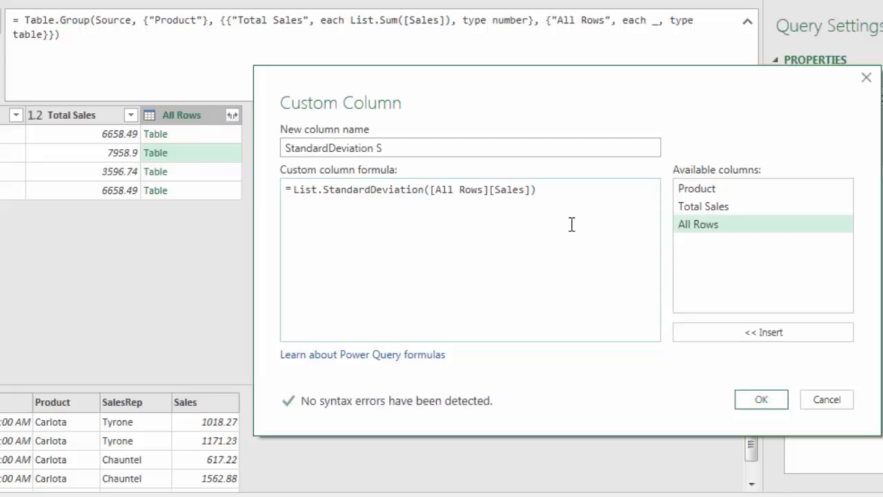
{"action": "left_click", "coordinate": [757, 400]}
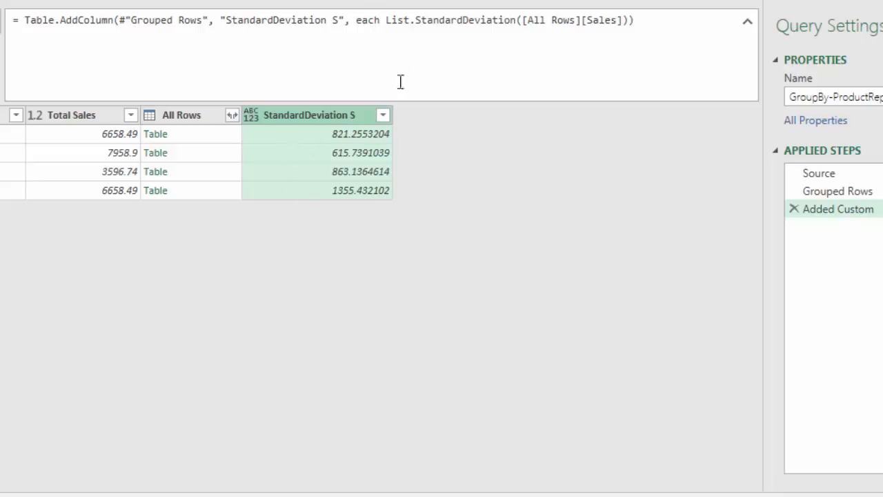
Wrap the List.StandardDeviation expression of the Added Custom step in Number.Round with 2 decimals
{"action": "left_click", "coordinate": [387, 20]}
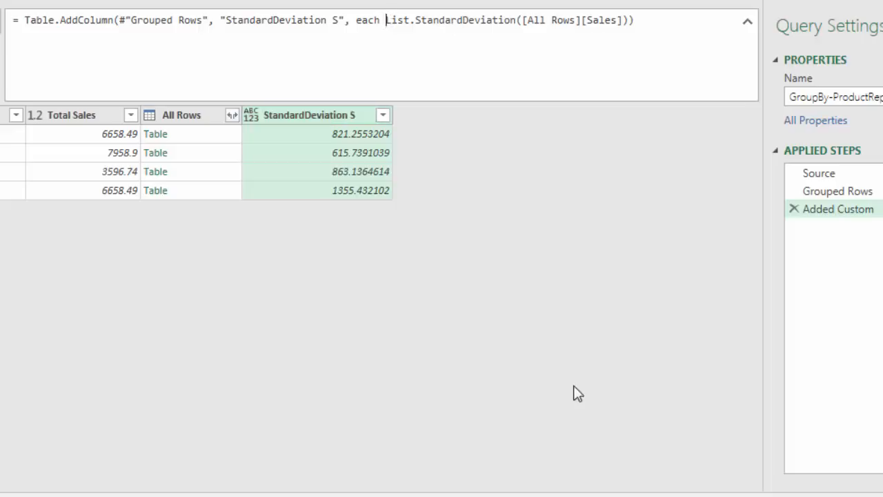
{"action": "type", "text": "Number.R"}
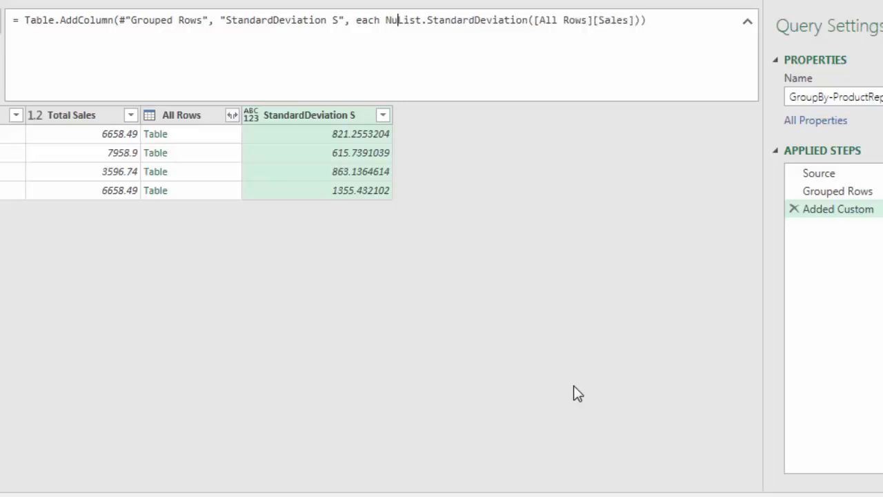
{"action": "type", "text": "ound("}
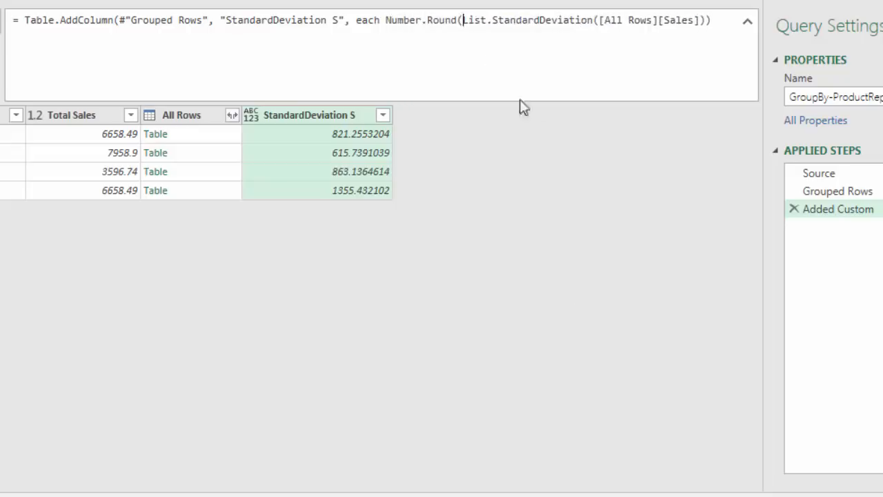
{"action": "left_click", "coordinate": [705, 22]}
{"action": "type", "text": ",2)"}
{"action": "key", "text": "Return"}
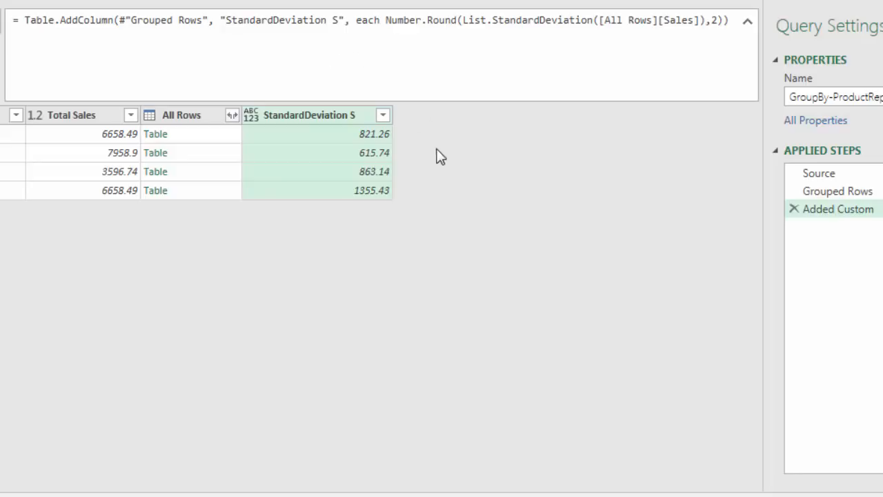
Examine the SalesRep entries in the Quad and Carlota tables of the All Rows column
{"action": "left_click", "coordinate": [219, 140]}
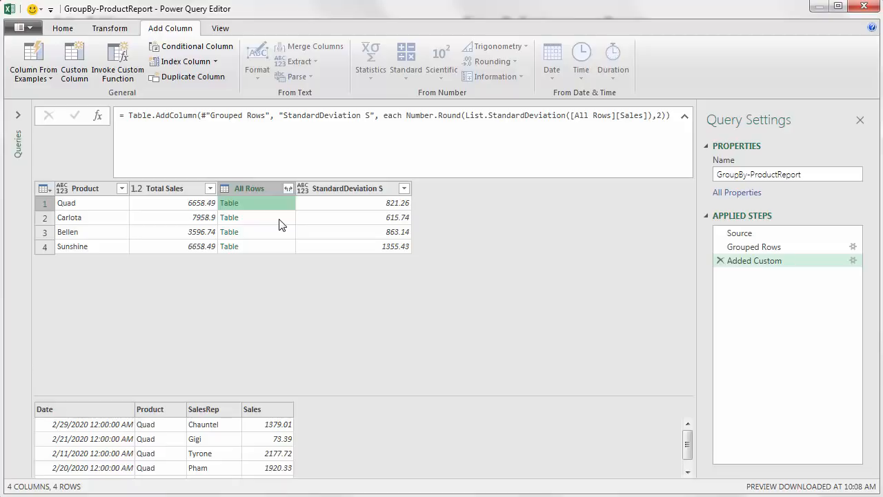
{"action": "left_click", "coordinate": [282, 221]}
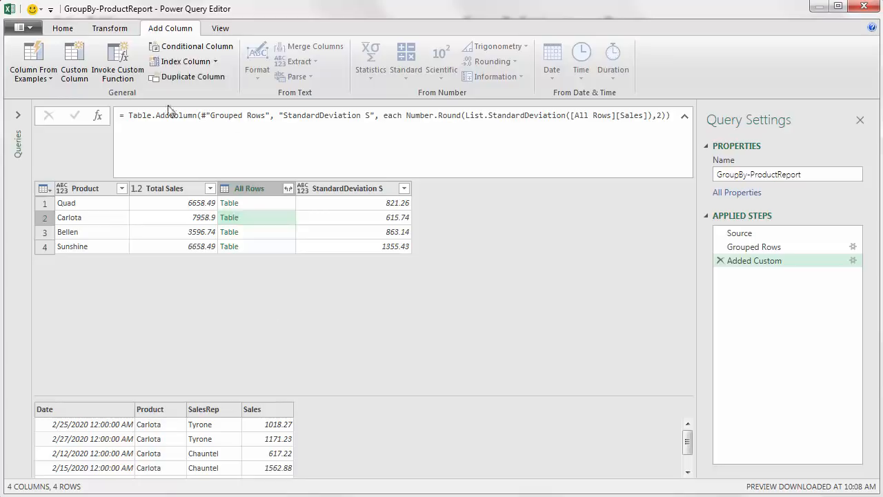
Add a custom column named Who Sold Product? with the formula List.Distinct([All Rows][SalesRep])
{"action": "left_click", "coordinate": [76, 72]}
{"action": "double_click", "coordinate": [376, 257]}
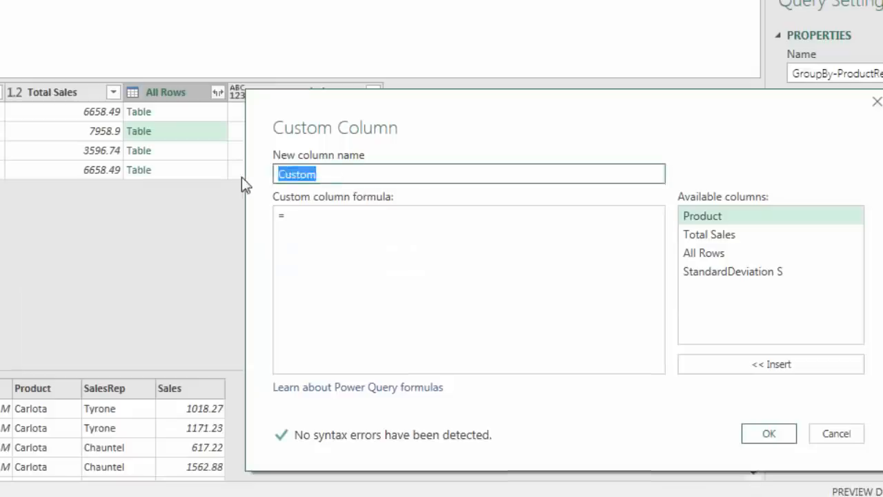
{"action": "type", "text": "Who Sold Product?"}
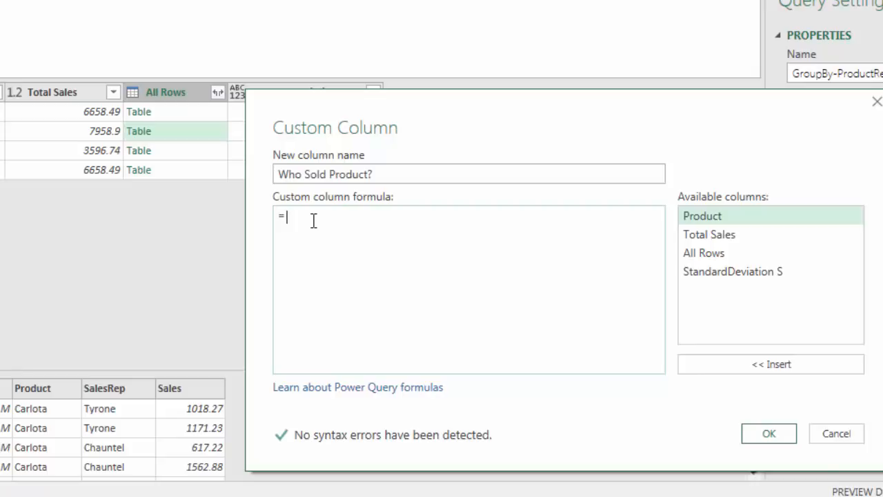
{"action": "type", "text": "List.Distinct("}
{"action": "double_click", "coordinate": [705, 254]}
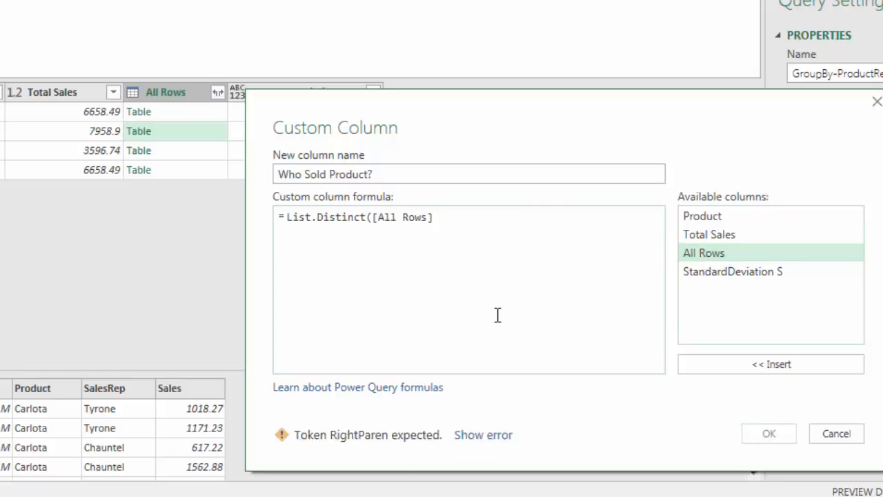
{"action": "type", "text": "[SalesRep]"}
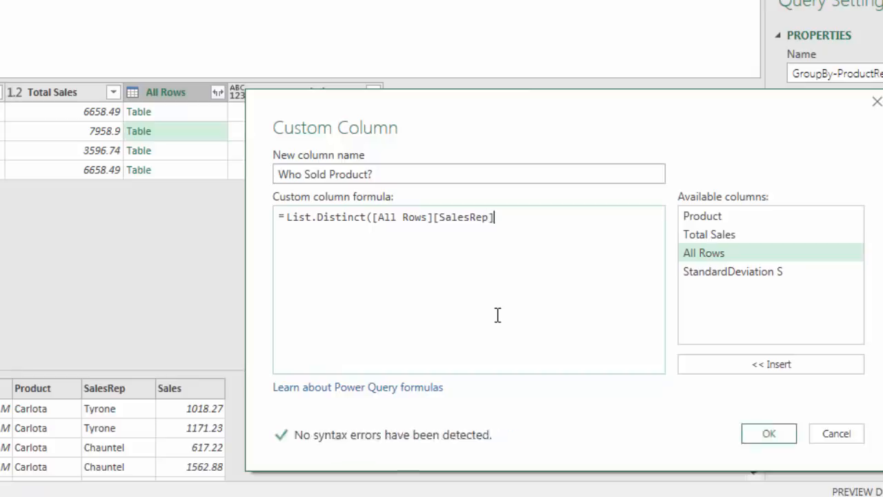
{"action": "type", "text": ")"}
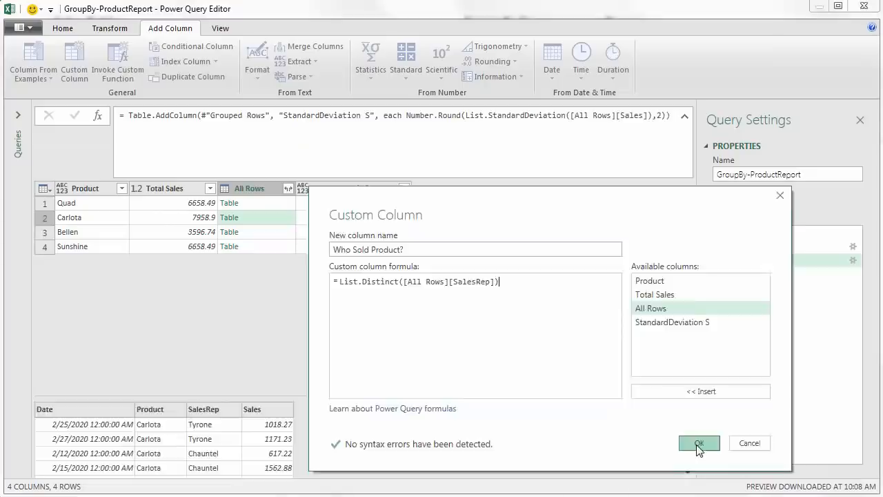
{"action": "left_click", "coordinate": [767, 435]}
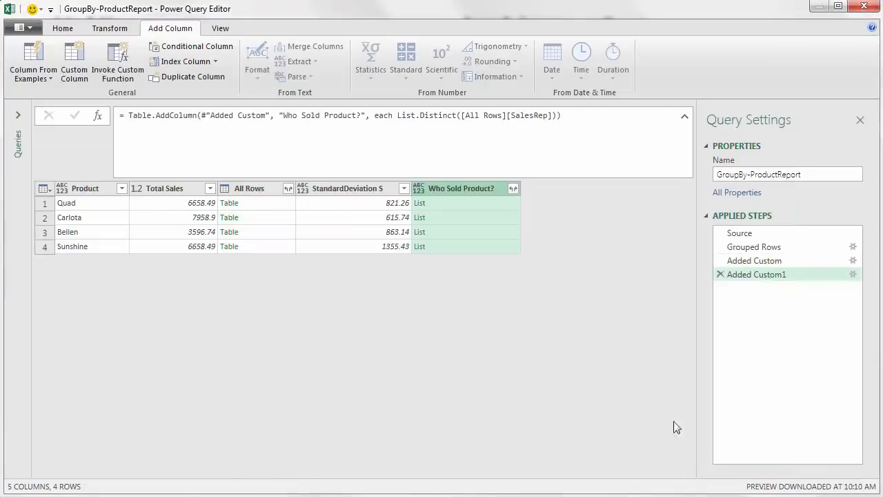
Preview the Who Sold Product? lists for Quad and Carlota, comparing Carlota's list with its All Rows table
{"action": "left_click", "coordinate": [486, 204]}
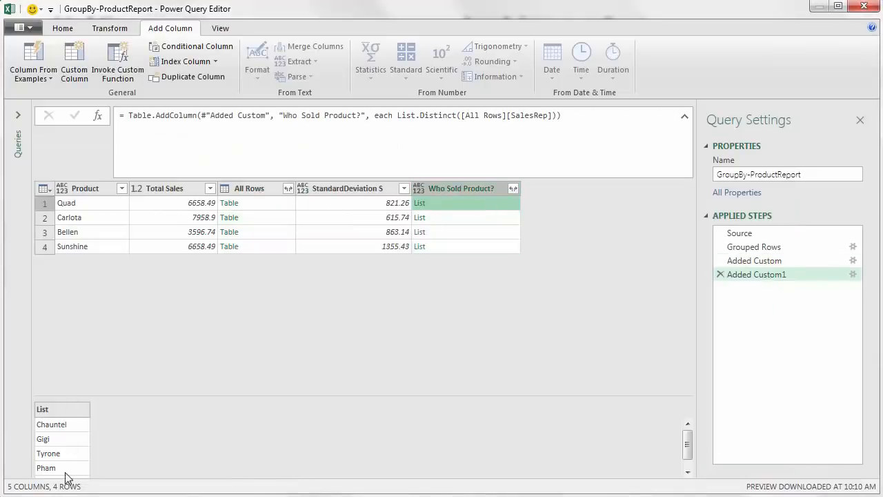
{"action": "left_click", "coordinate": [454, 221]}
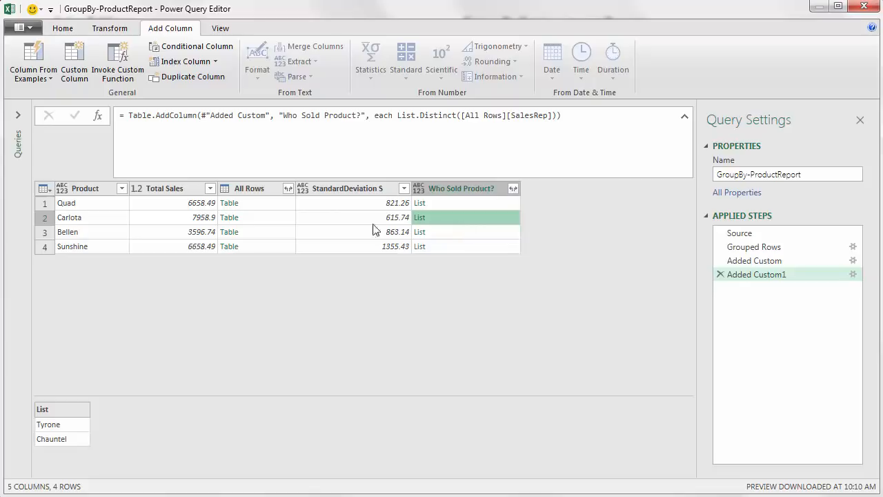
{"action": "left_click", "coordinate": [272, 221]}
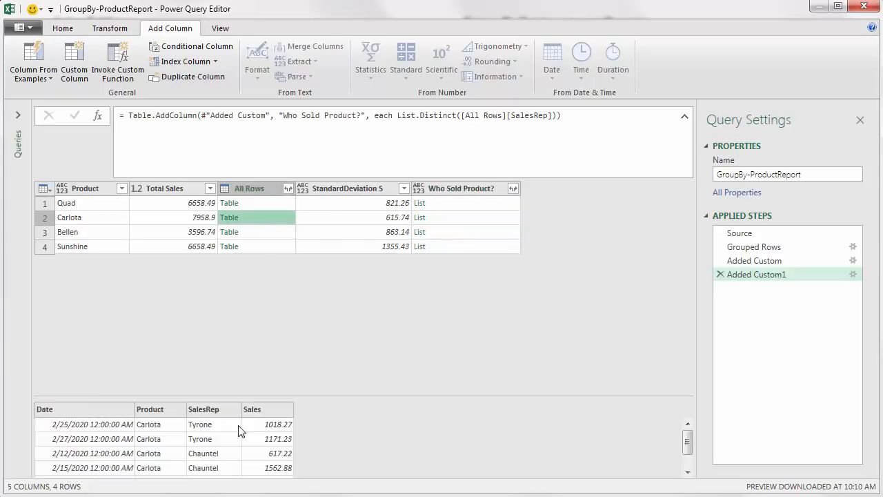
{"action": "left_click", "coordinate": [452, 221]}
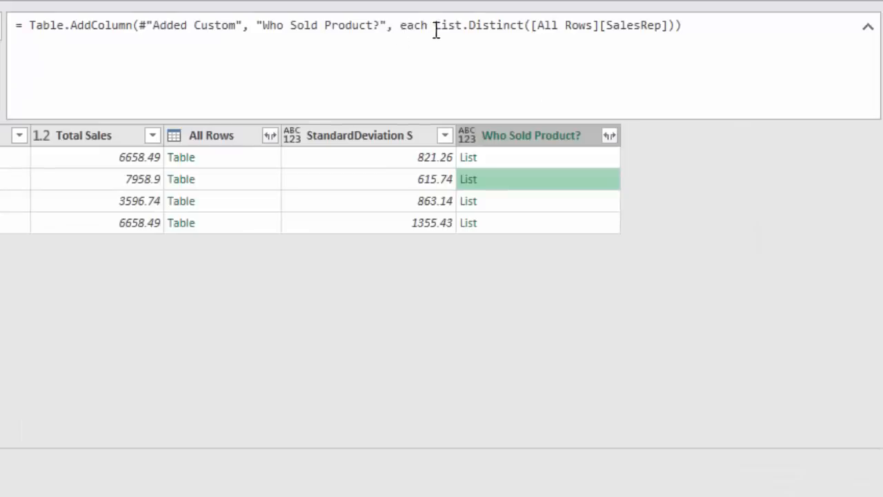
Wrap the List.Distinct expression of Who Sold Product? in Text.Combine with the delimiter ", " and widen that column
{"action": "left_click", "coordinate": [436, 27]}
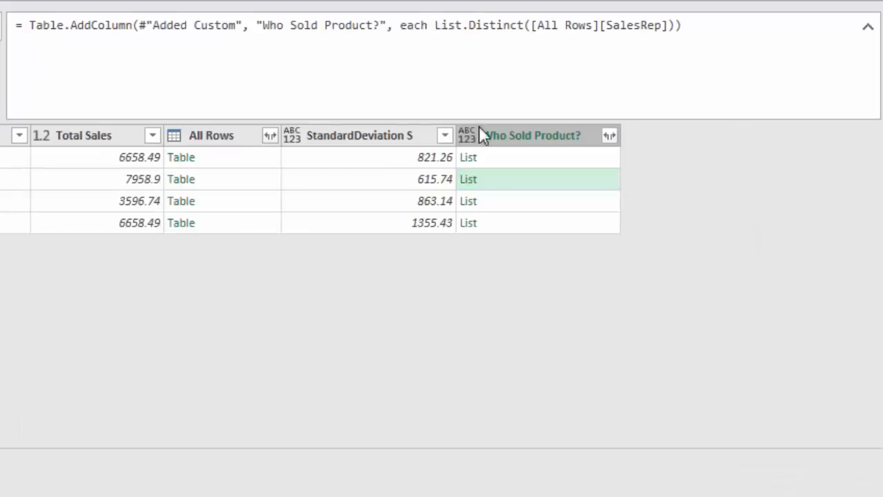
{"action": "type", "text": "Text."}
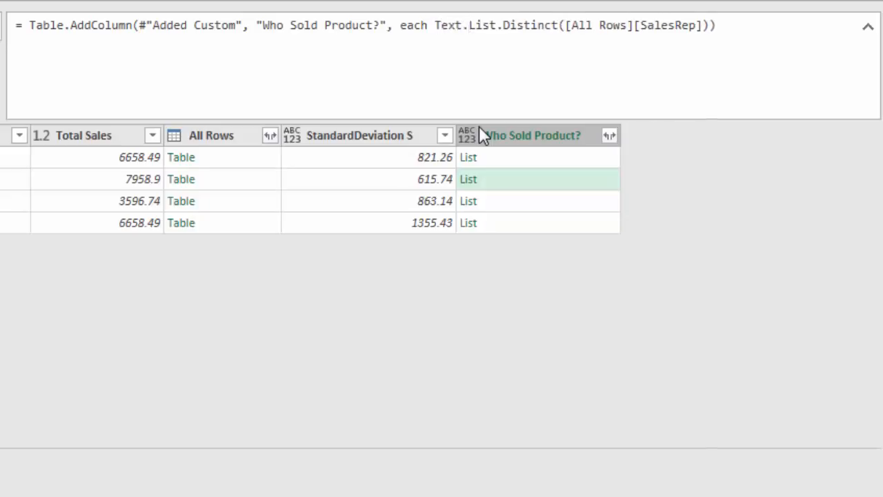
{"action": "type", "text": "Combine("}
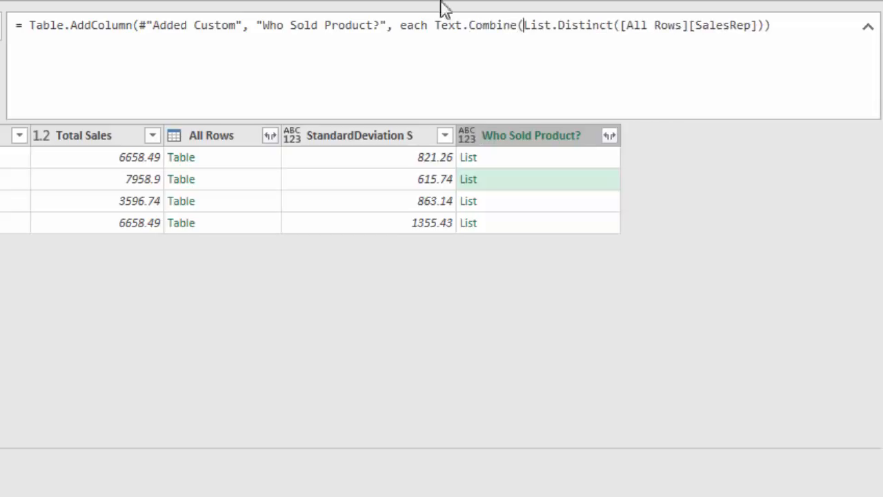
{"action": "left_click", "coordinate": [765, 25]}
{"action": "type", "text": ","}
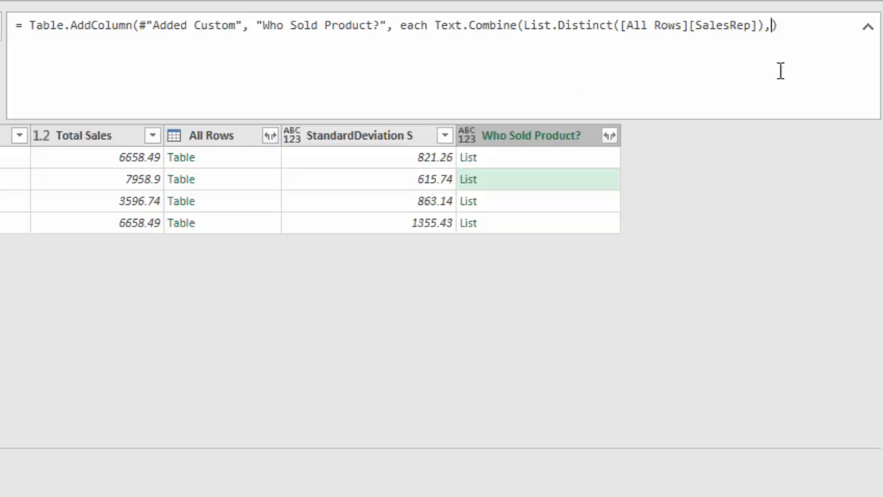
{"action": "type", "text": "\", \"))"}
{"action": "key", "text": "Return"}
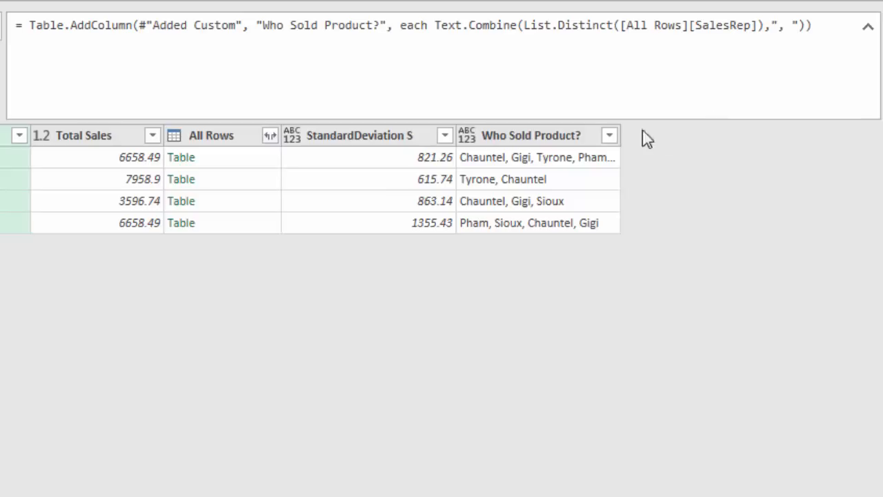
{"action": "left_click_drag", "start_coordinate": [619, 128], "coordinate": [688, 131]}
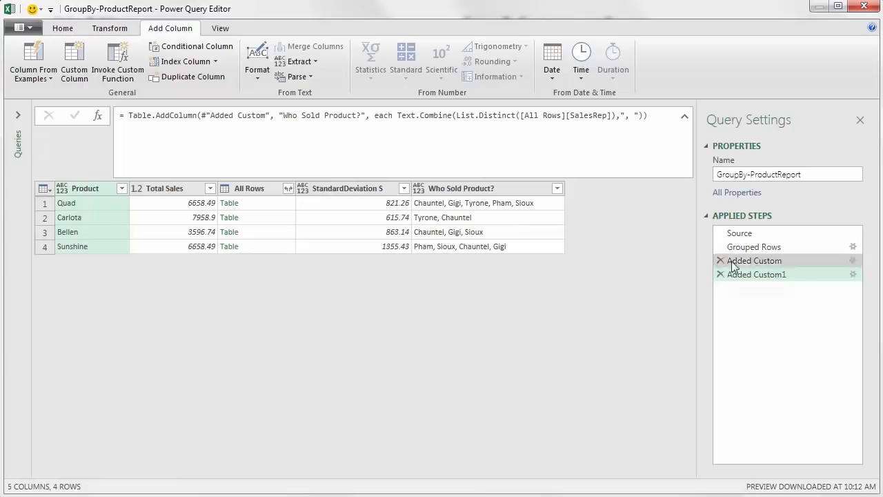
Copy the complete Number.Round formula from the Added Custom step's settings and leave that step unchanged
{"action": "left_click", "coordinate": [755, 249]}
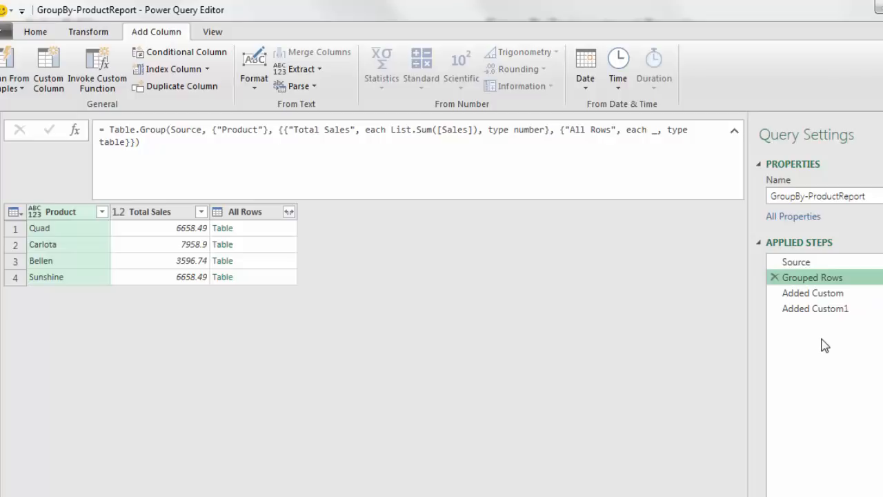
{"action": "double_click", "coordinate": [809, 295]}
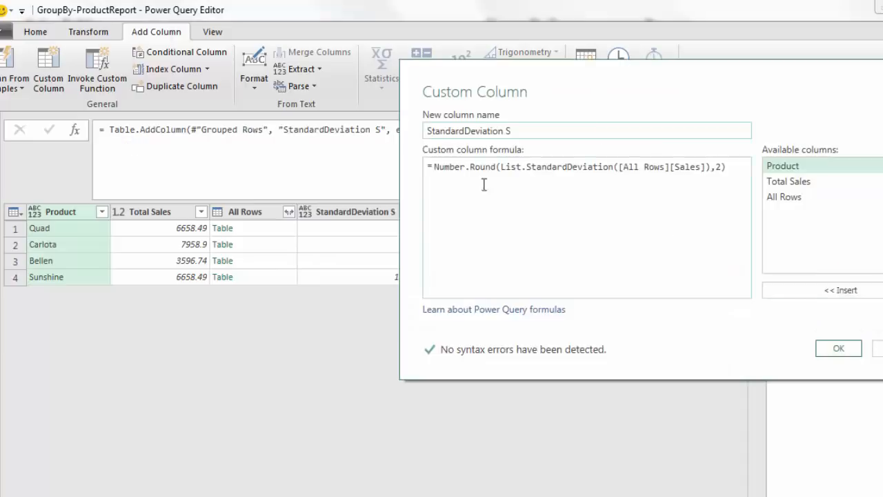
{"action": "left_click_drag", "start_coordinate": [435, 169], "coordinate": [733, 181]}
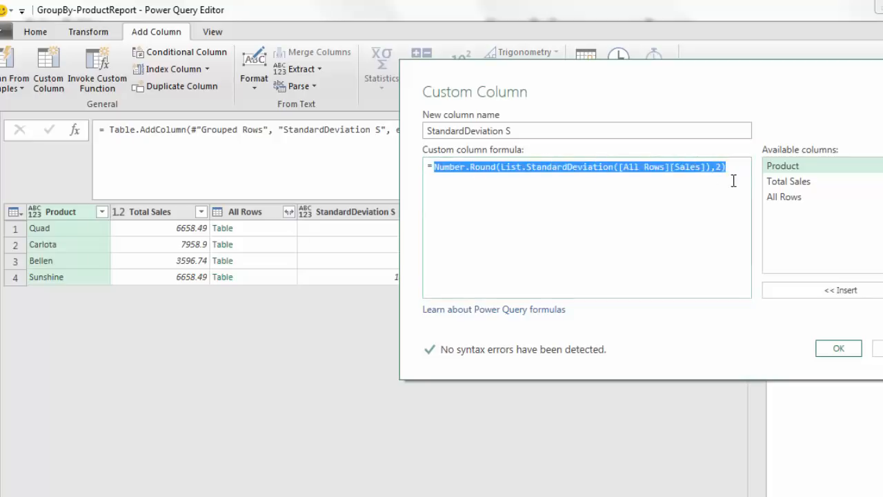
{"action": "key", "text": "ctrl+c"}
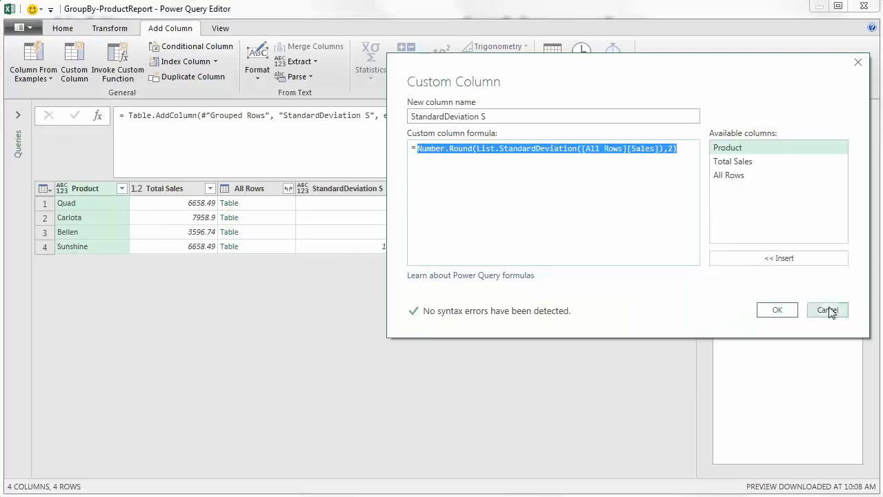
{"action": "left_click", "coordinate": [828, 308]}
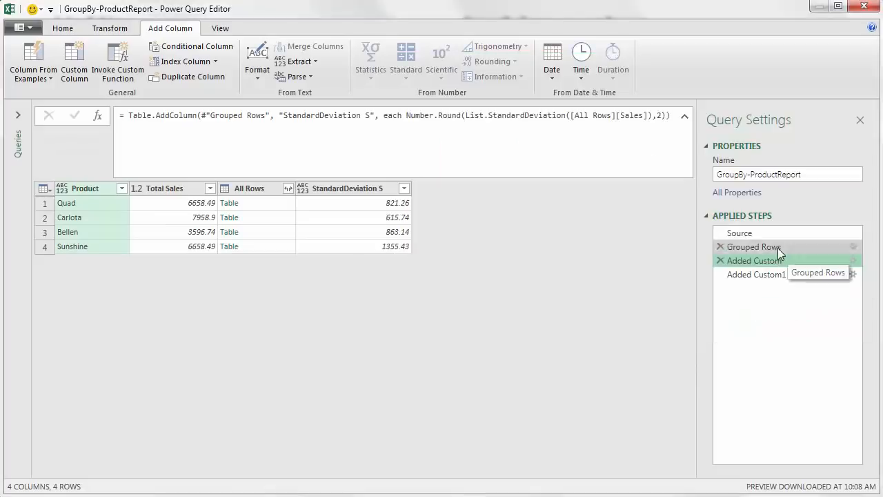
Add a "Standard Deviation S" aggregation after All Rows in the Grouped Rows formula, using each and the copied Number.Round expression
{"action": "left_click", "coordinate": [777, 247]}
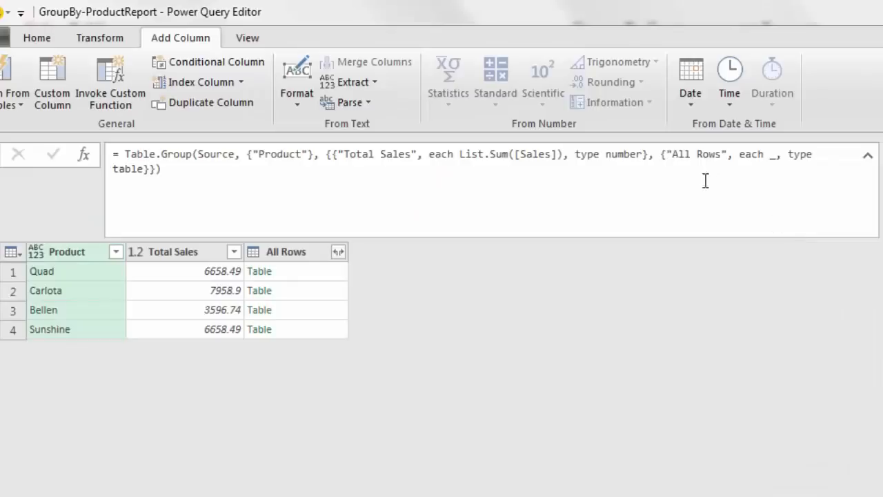
{"action": "left_click", "coordinate": [150, 171]}
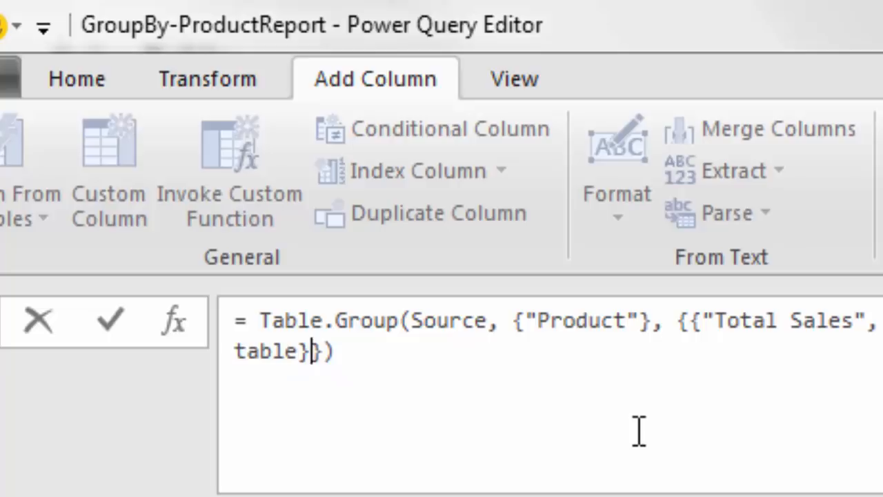
{"action": "type", "text": ","}
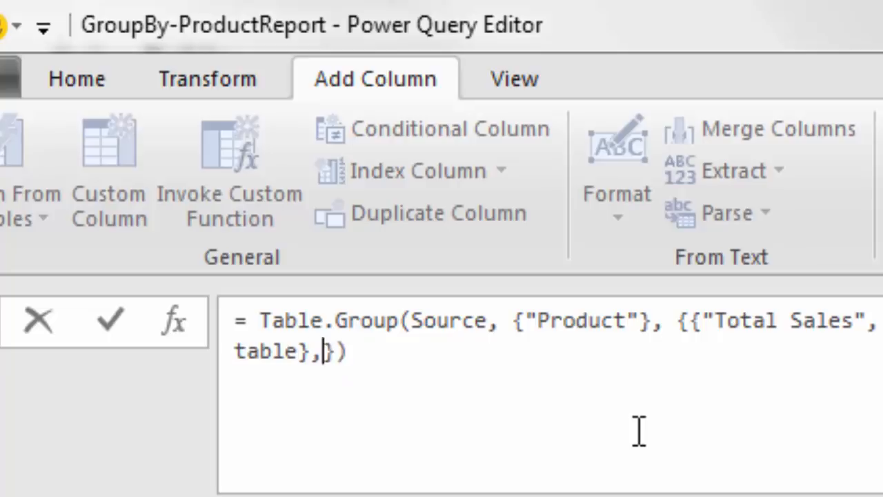
{"action": "type", "text": "{\""}
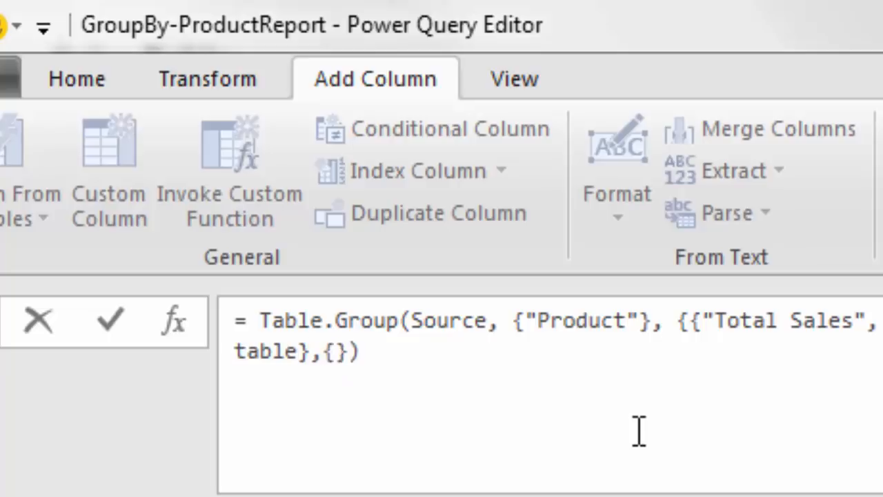
{"action": "type", "text": "Standard Deviation S\""}
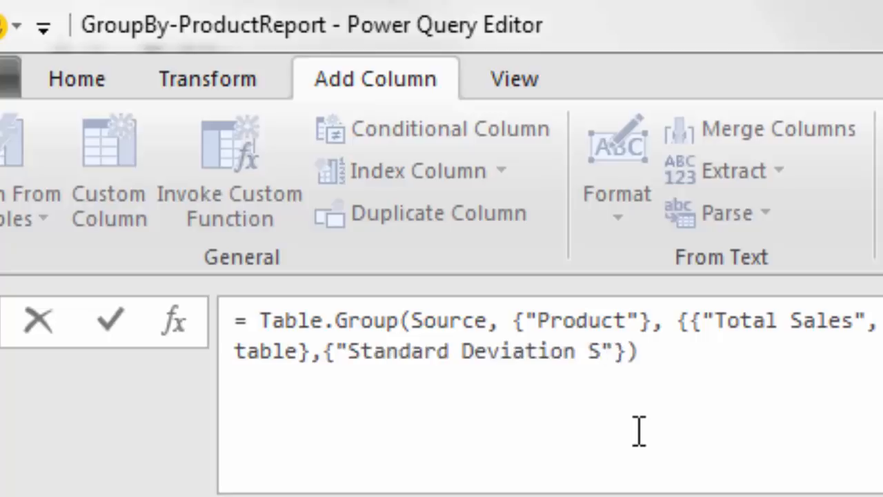
{"action": "type", "text": ","}
{"action": "type", "text": " eac"}
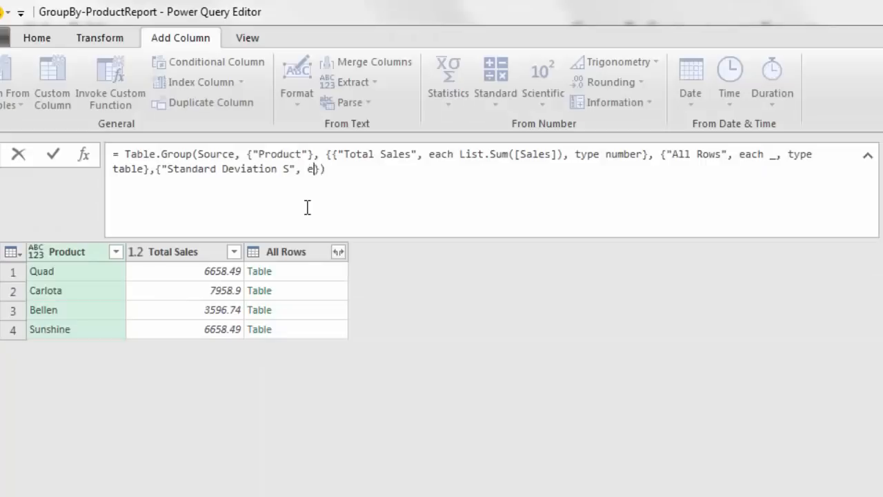
{"action": "type", "text": "h"}
{"action": "key", "text": "ctrl+v"}
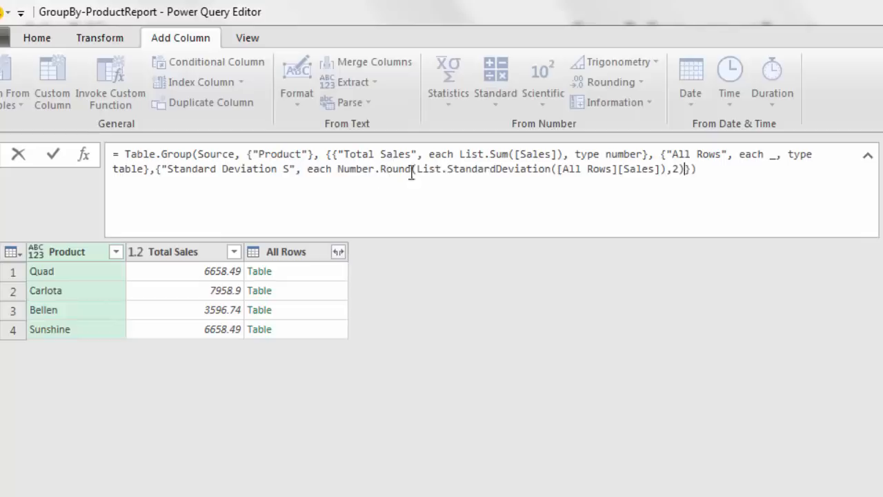
Remove the [All Rows] reference from the Standard Deviation S aggregation, give it type number, and apply the Grouped Rows formula
{"action": "left_click_drag", "start_coordinate": [552, 172], "coordinate": [583, 179]}
{"action": "left_click", "coordinate": [617, 169]}
{"action": "key", "text": "BackSpace"}
{"action": "key", "text": "BackSpace"}
{"action": "key", "text": "BackSpace"}
{"action": "key", "text": "BackSpace"}
{"action": "key", "text": "BackSpace"}
{"action": "key", "text": "BackSpace"}
{"action": "key", "text": "BackSpace"}
{"action": "key", "text": "BackSpace"}
{"action": "key", "text": "BackSpace"}
{"action": "key", "text": "BackSpace"}
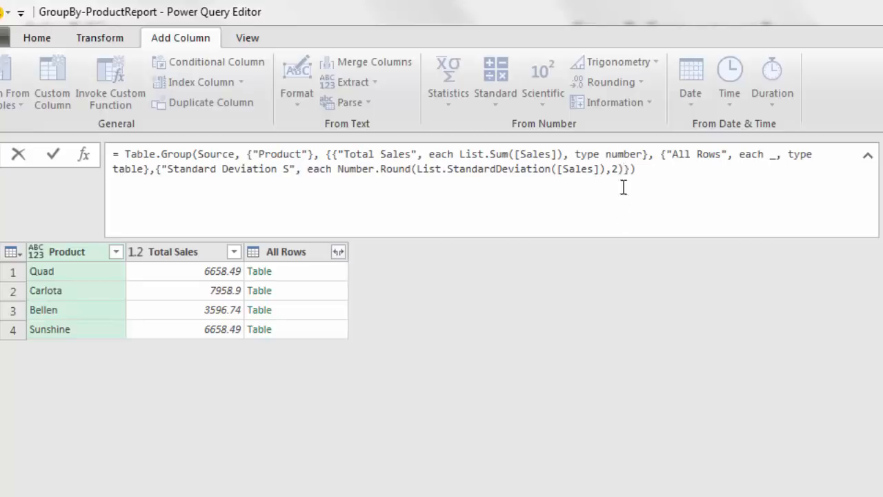
{"action": "type", "text": ", type number"}
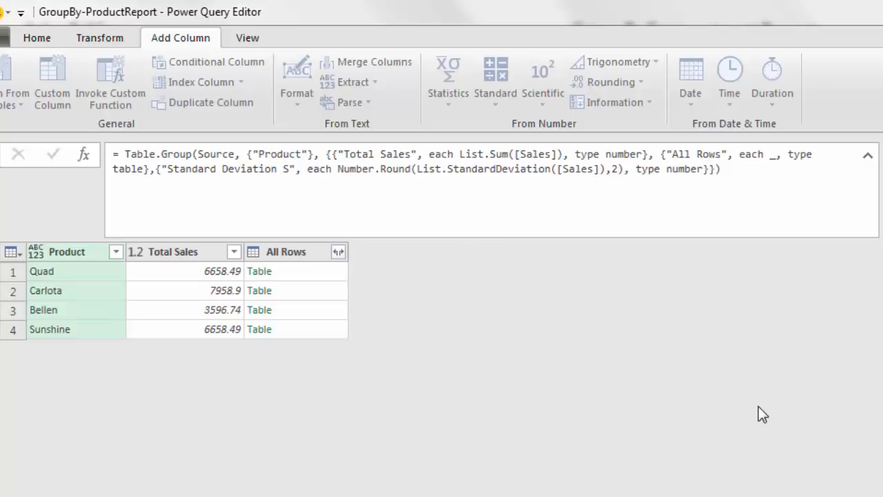
{"action": "key", "text": "Return"}
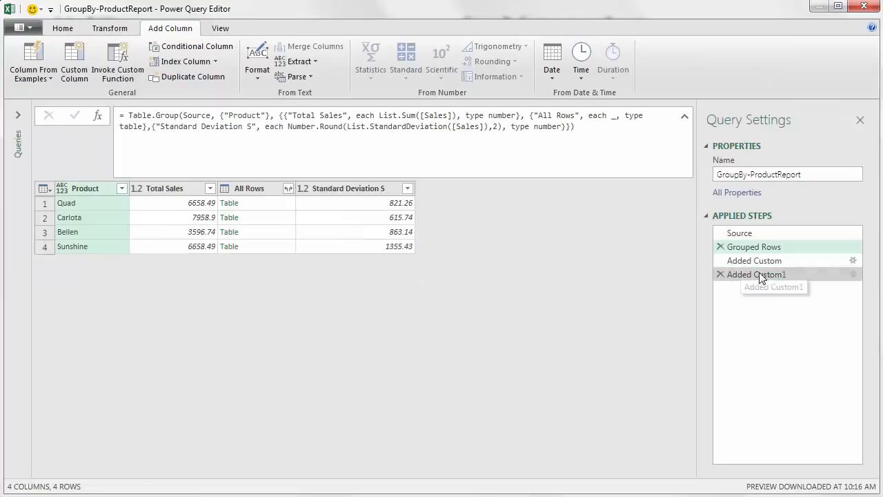
Copy the complete Text.Combine formula from the Added Custom1 step's settings and leave that step unchanged
{"action": "double_click", "coordinate": [759, 276]}
{"action": "left_click_drag", "start_coordinate": [420, 150], "coordinate": [679, 150]}
{"action": "key", "text": "ctrl+c"}
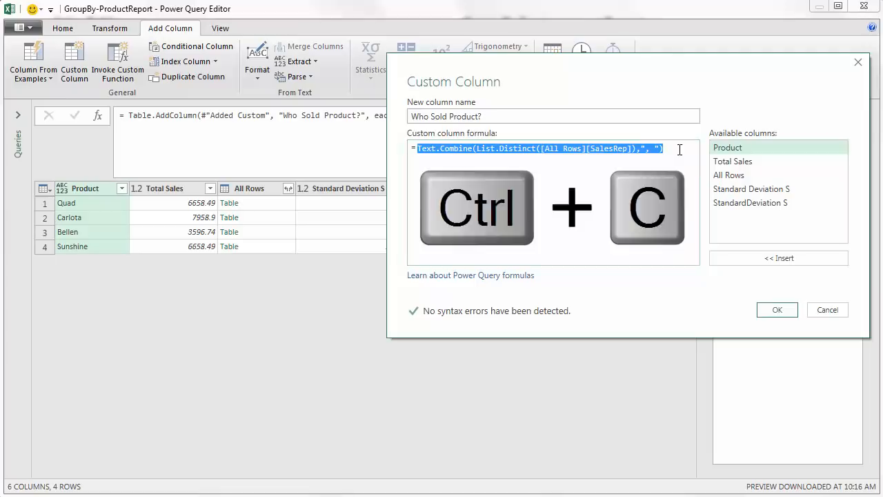
{"action": "left_click", "coordinate": [824, 312]}
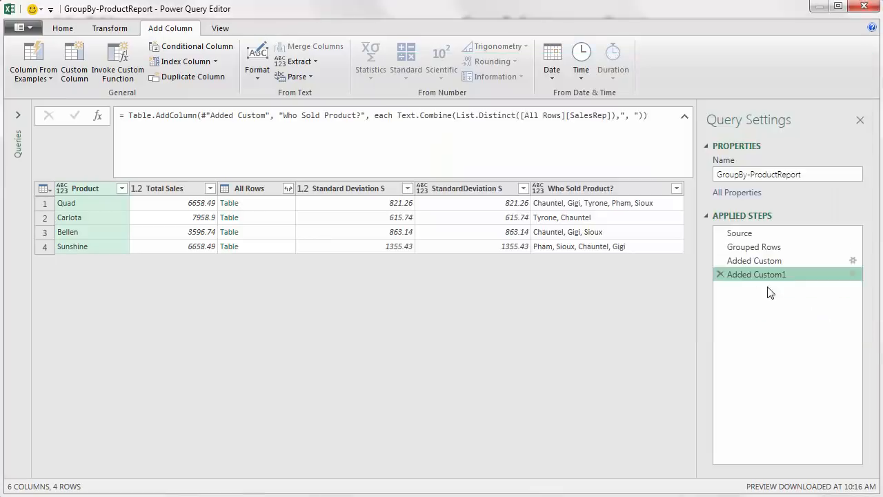
Add a "Who Sold Product?" aggregation at the end of the Grouped Rows formula, using each and the copied Text.Combine expression
{"action": "left_click", "coordinate": [753, 247]}
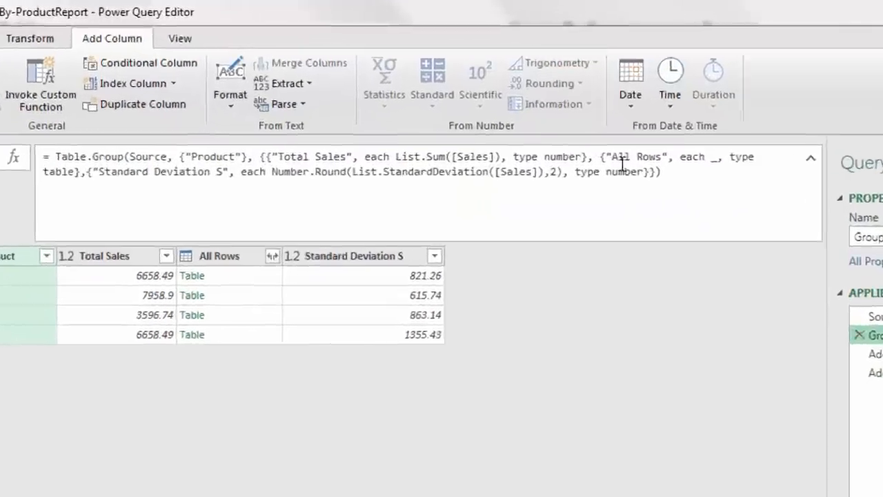
{"action": "left_click", "coordinate": [641, 168]}
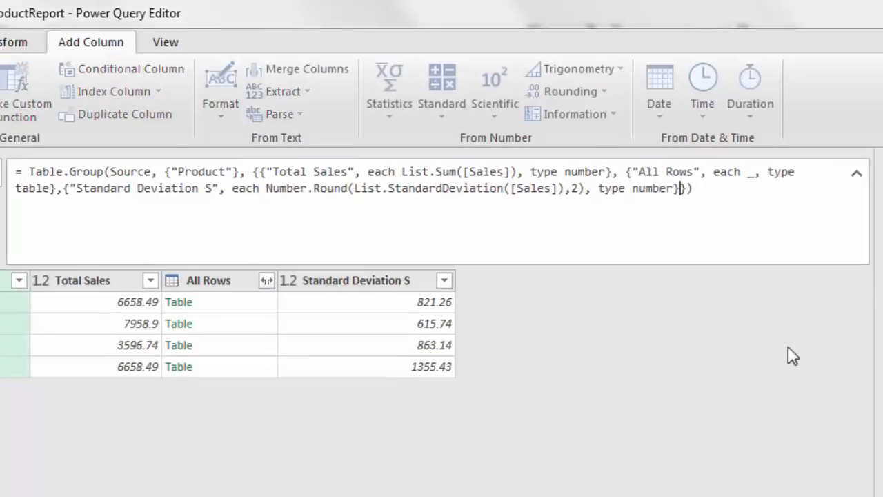
{"action": "type", "text": ", {\"Who Sold Product?\""}
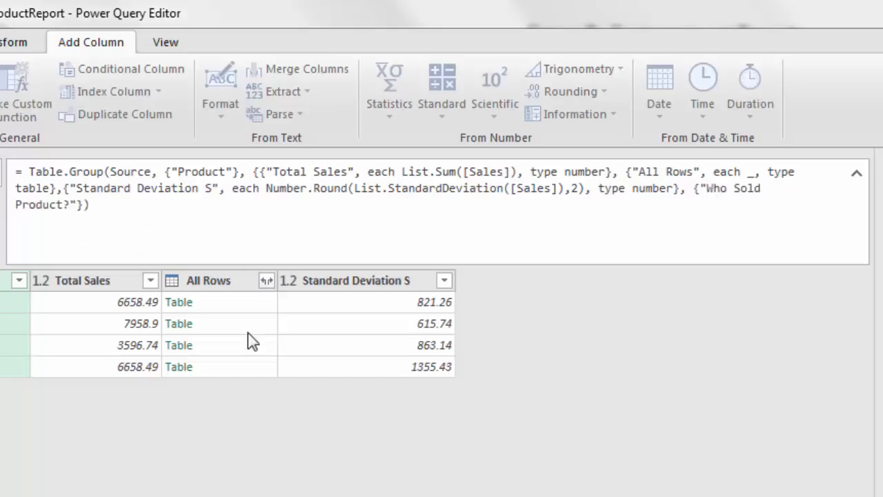
{"action": "type", "text": ", each"}
{"action": "key", "text": "ctrl+v"}
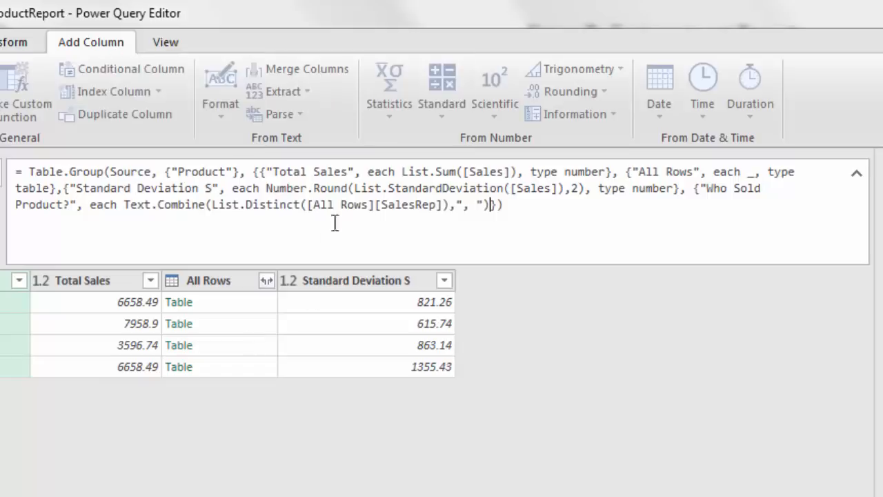
Remove the [All Rows] reference from the Who Sold Product? aggregation, give it type text, and apply the Grouped Rows formula
{"action": "left_click", "coordinate": [375, 205]}
{"action": "key", "text": "BackSpace"}
{"action": "key", "text": "BackSpace"}
{"action": "key", "text": "BackSpace"}
{"action": "key", "text": "BackSpace"}
{"action": "key", "text": "BackSpace"}
{"action": "key", "text": "BackSpace"}
{"action": "key", "text": "BackSpace"}
{"action": "key", "text": "BackSpace"}
{"action": "key", "text": "BackSpace"}
{"action": "key", "text": "BackSpace"}
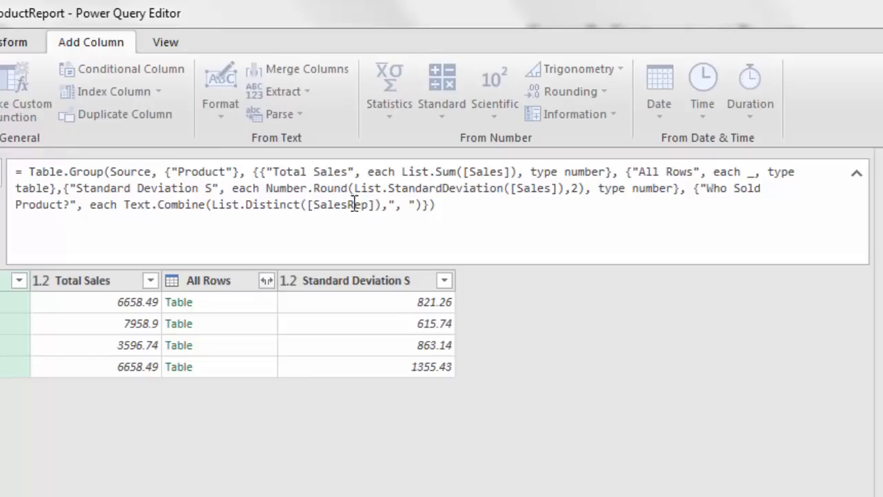
{"action": "left_click", "coordinate": [422, 205]}
{"action": "type", "text": ","}
{"action": "type", "text": "ype text"}
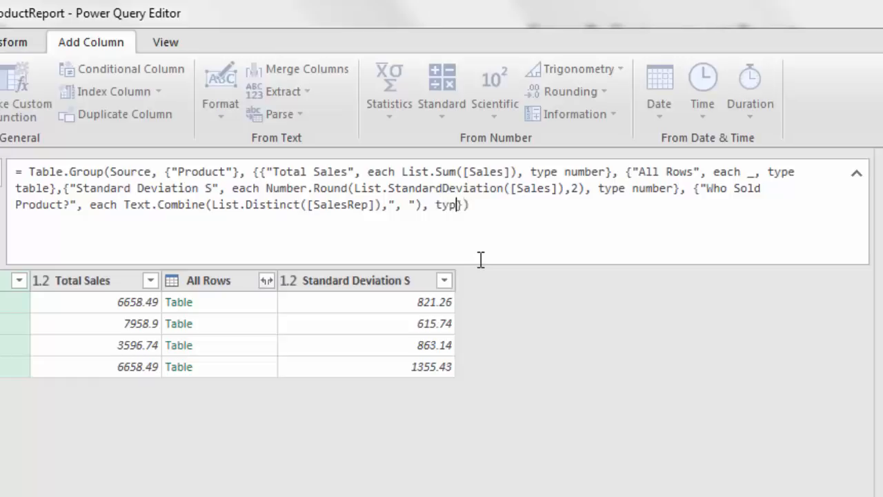
{"action": "type", "text": "}"}
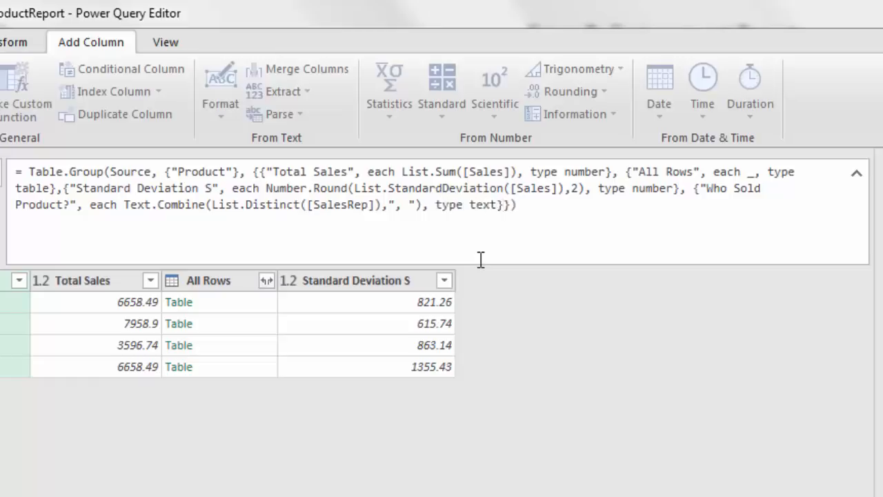
{"action": "key", "text": "Return"}
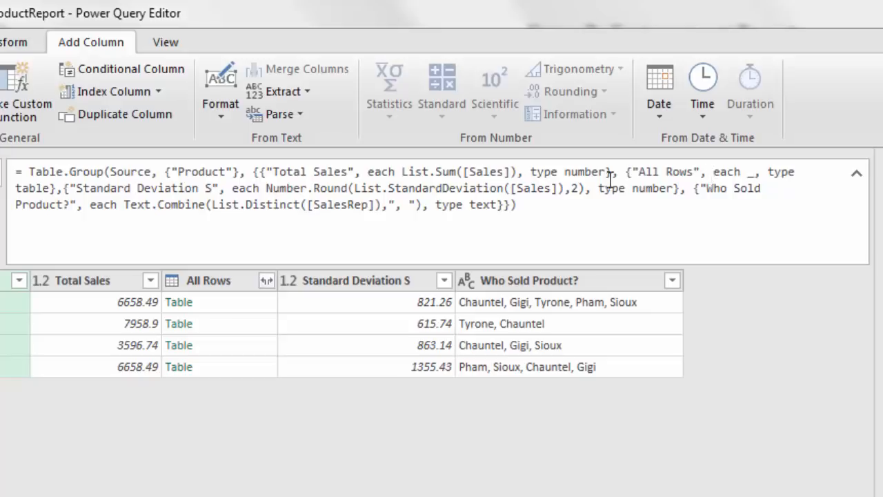
Delete the All Rows aggregation and its trailing comma from the Table.Group formula of the Grouped Rows step
{"action": "left_click_drag", "start_coordinate": [627, 174], "coordinate": [51, 190]}
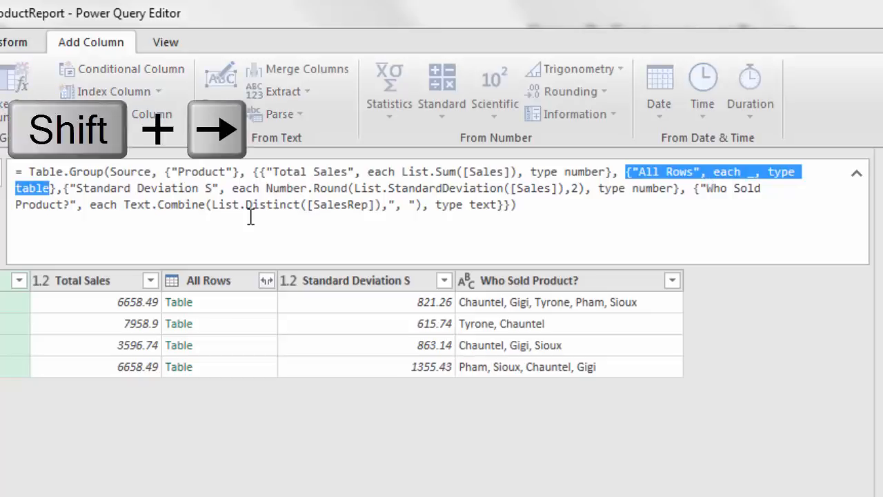
{"action": "key", "text": "shift+Right"}
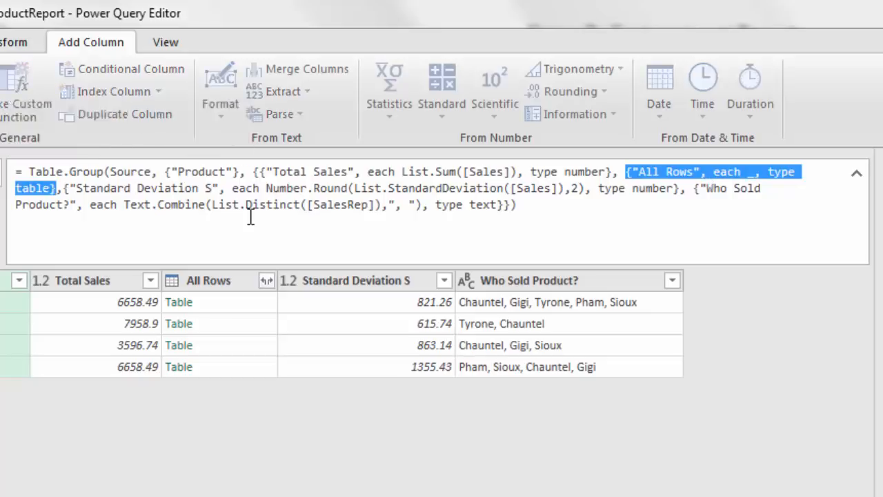
{"action": "key", "text": "shift+Right"}
{"action": "key", "text": "Delete"}
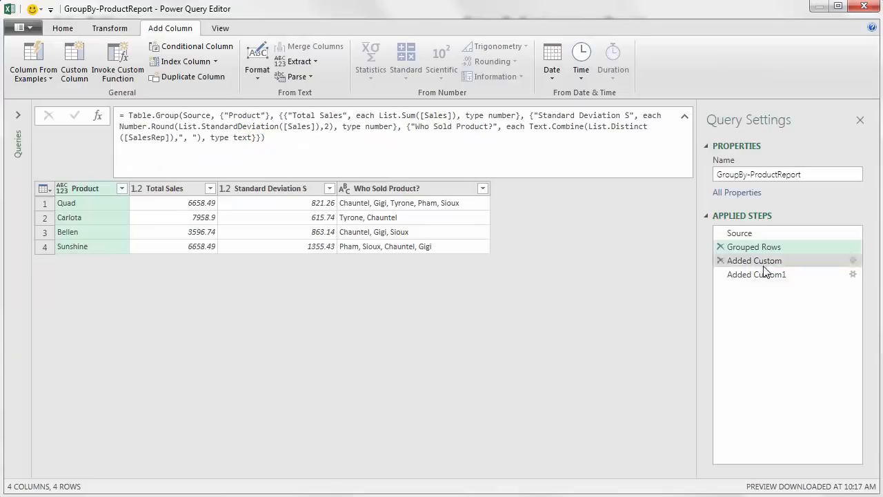
Compare the output of the Grouped Rows, Added Custom and Added Custom1 steps to see which ones are redundant
{"action": "left_click", "coordinate": [764, 266]}
{"action": "left_click", "coordinate": [764, 274]}
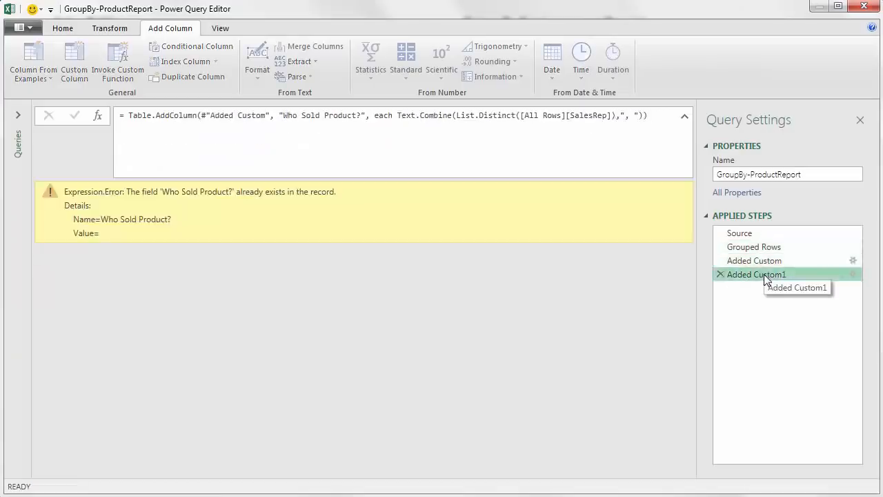
{"action": "left_click", "coordinate": [759, 249]}
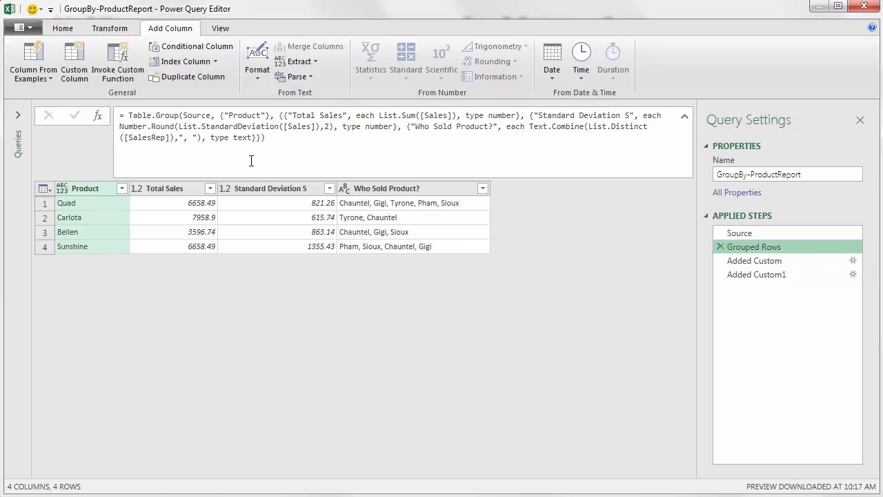
{"action": "left_click", "coordinate": [759, 261]}
{"action": "left_click", "coordinate": [763, 275]}
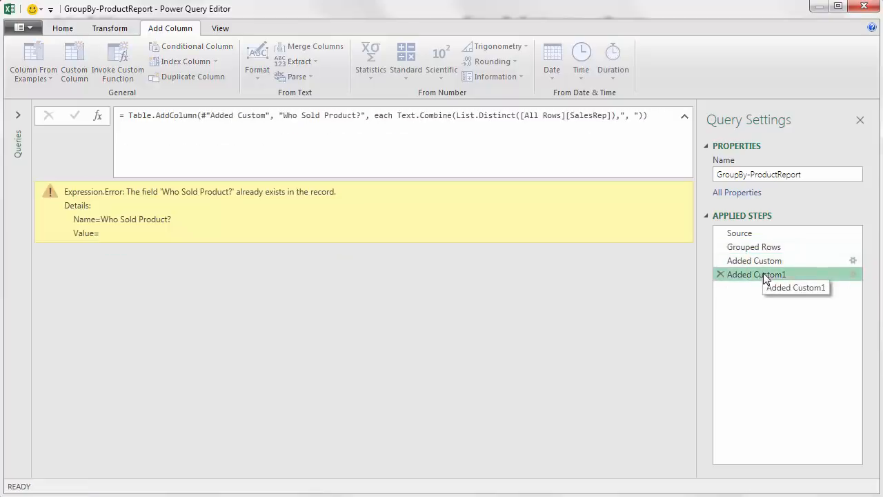
{"action": "left_click", "coordinate": [778, 266]}
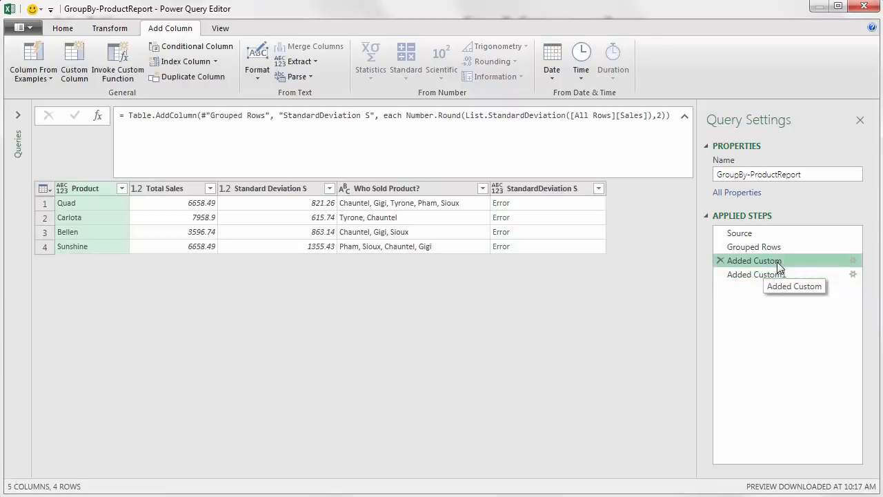
{"action": "left_click", "coordinate": [744, 249]}
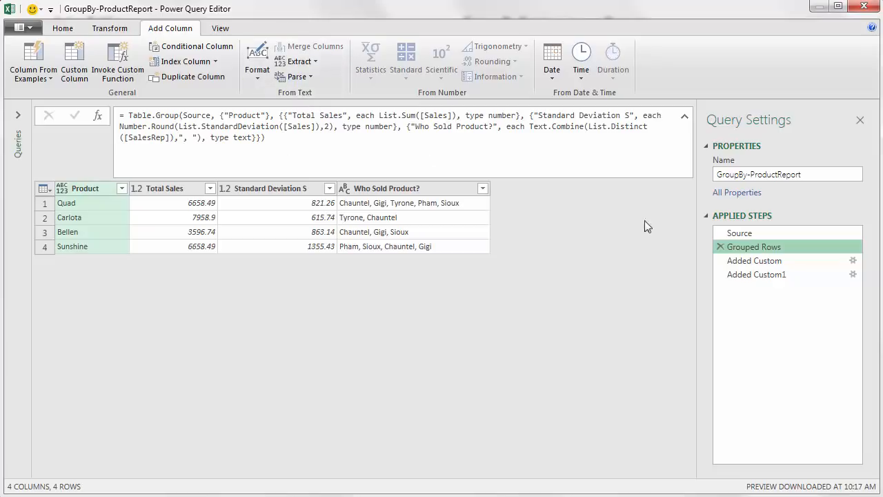
{"action": "left_click", "coordinate": [745, 263]}
{"action": "left_click", "coordinate": [743, 274]}
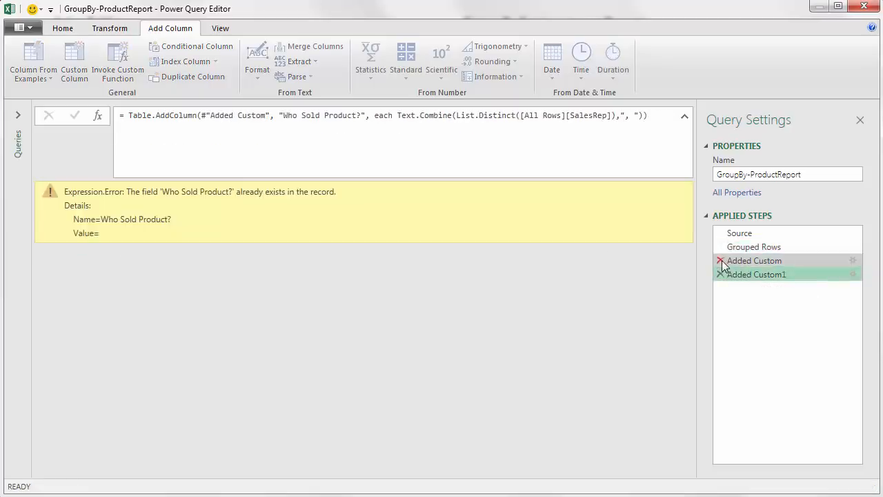
Delete the Added Custom and Added Custom1 steps and set the Product column's data type to Text
{"action": "left_click", "coordinate": [721, 261]}
{"action": "key", "text": "Return"}
{"action": "left_click", "coordinate": [721, 260]}
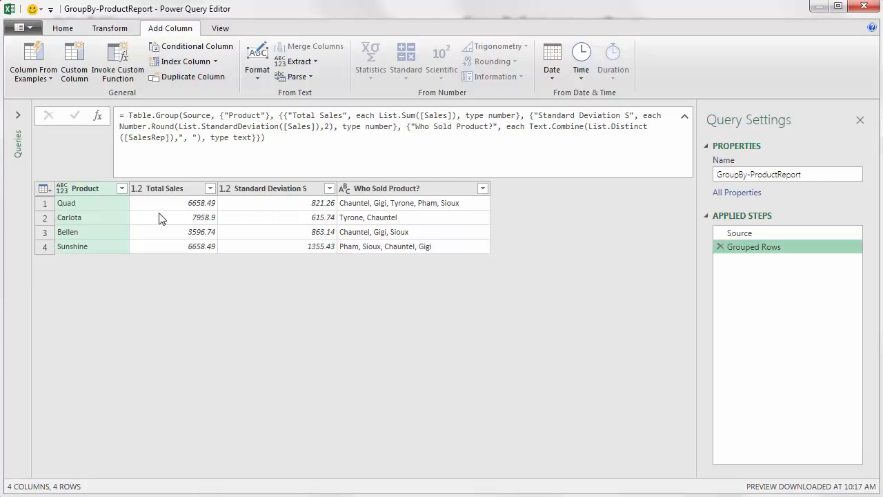
{"action": "left_click", "coordinate": [61, 187]}
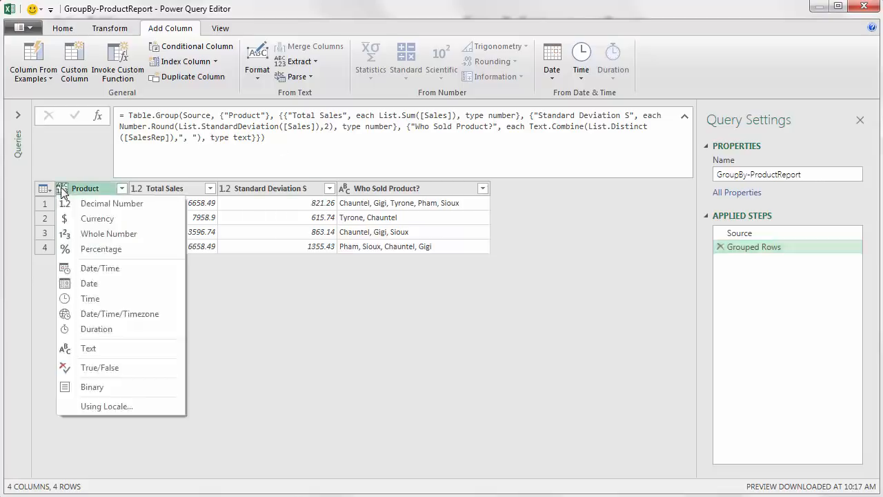
{"action": "left_click", "coordinate": [89, 349]}
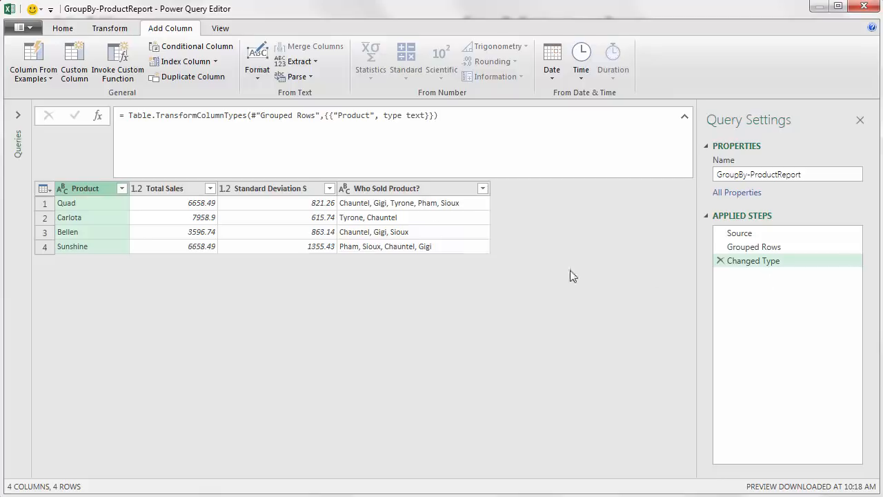
Close the query and load it as a table on the existing PQ Group By worksheet at cell G4
{"action": "left_click", "coordinate": [65, 29]}
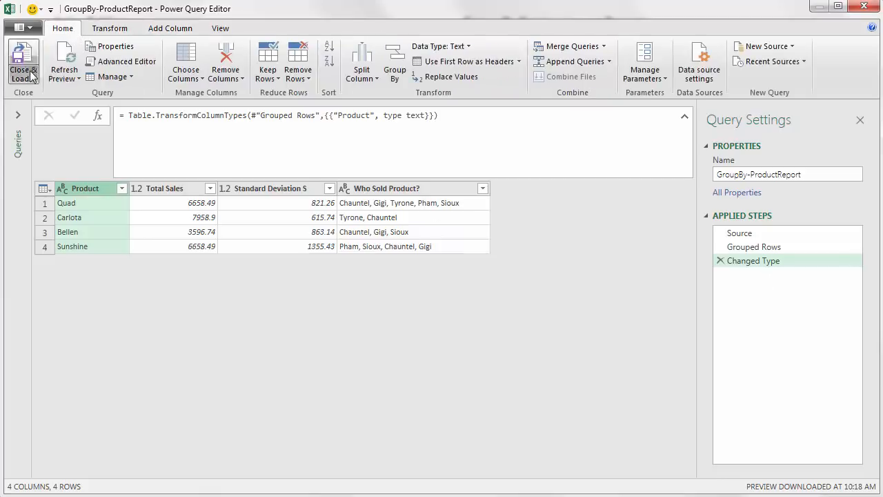
{"action": "left_click", "coordinate": [32, 73]}
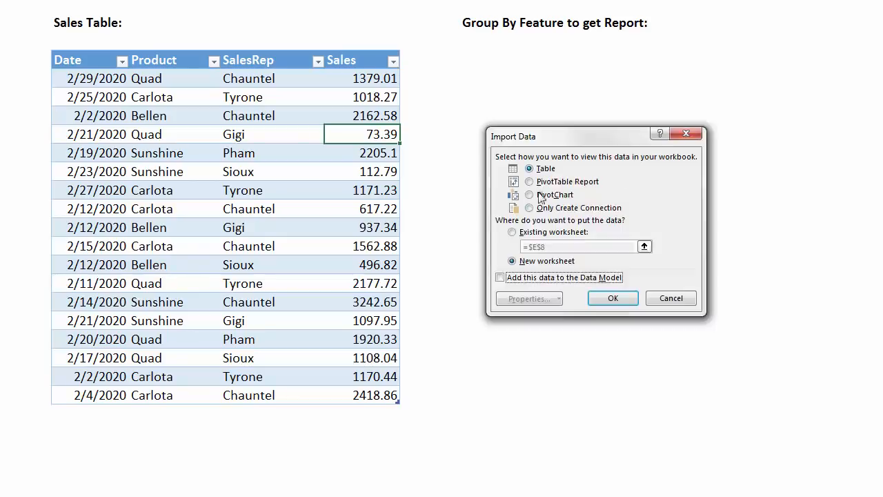
{"action": "left_click", "coordinate": [512, 232]}
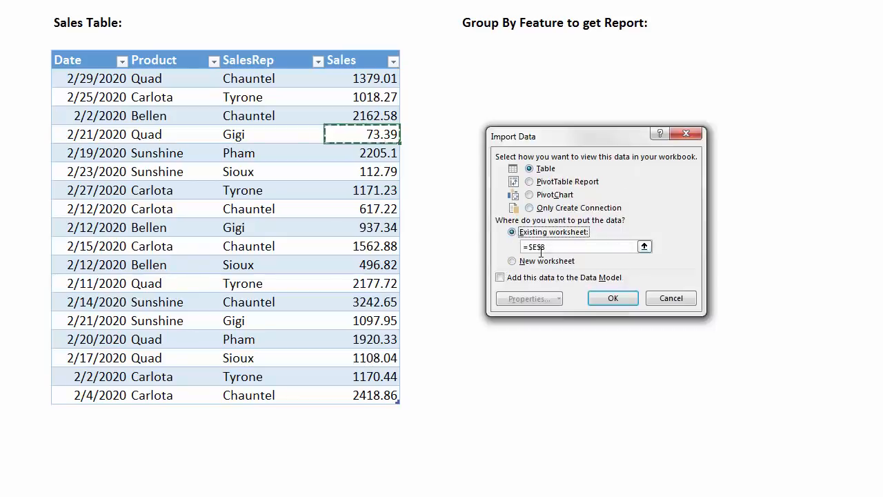
{"action": "left_click", "coordinate": [479, 62]}
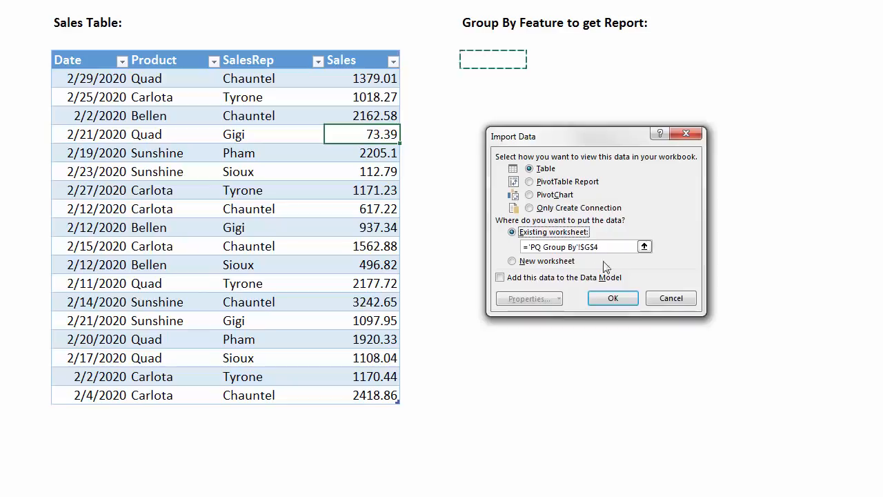
{"action": "left_click", "coordinate": [621, 302]}
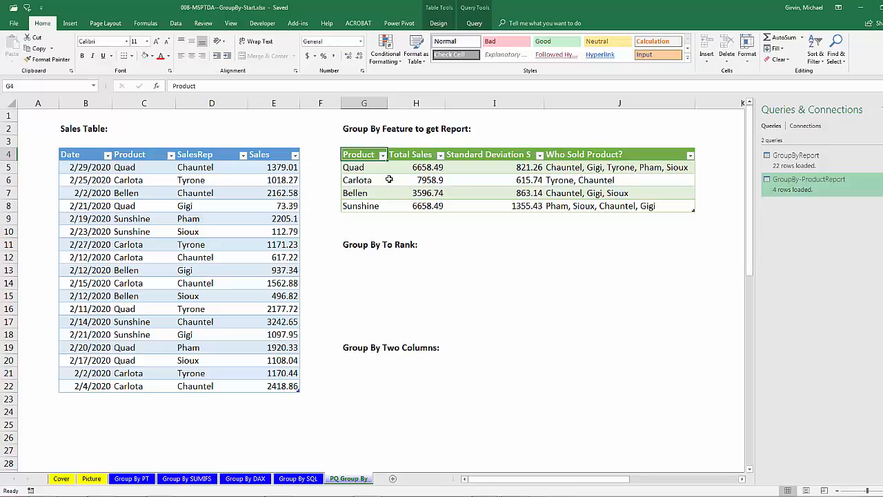
Create a new query named RankProductSales from the Sales Table and remove its Changed Type step
{"action": "left_click", "coordinate": [363, 268]}
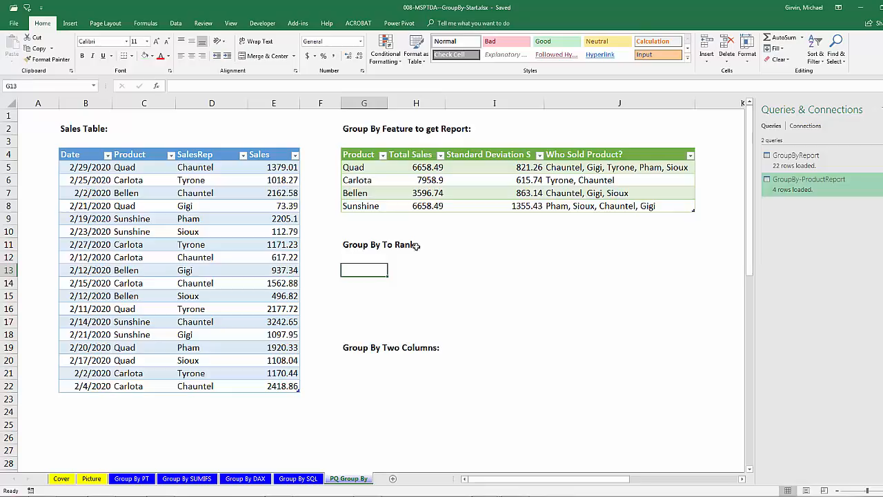
{"action": "left_click", "coordinate": [272, 206]}
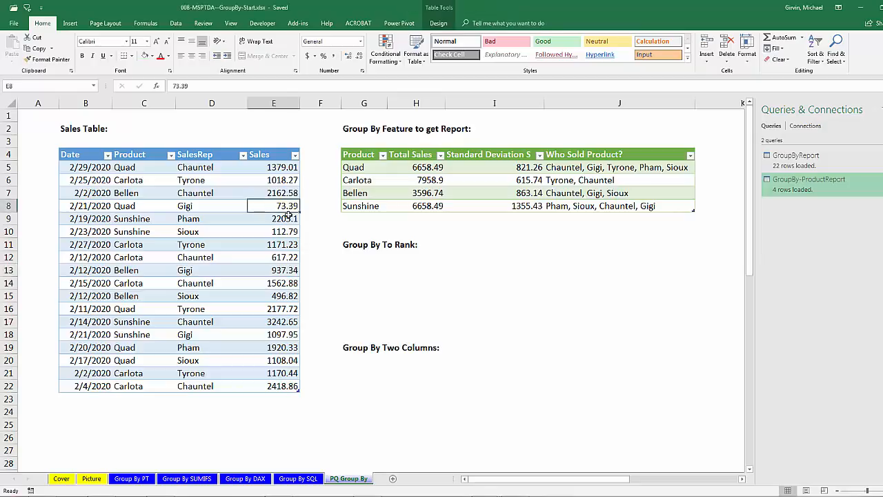
{"action": "key", "text": "alt"}
{"action": "key", "text": "a"}
{"action": "key", "text": "p"}
{"action": "key", "text": "t"}
{"action": "left_click_drag", "start_coordinate": [759, 172], "coordinate": [694, 170]}
{"action": "key", "text": "ctrl+v"}
{"action": "key", "text": "Return"}
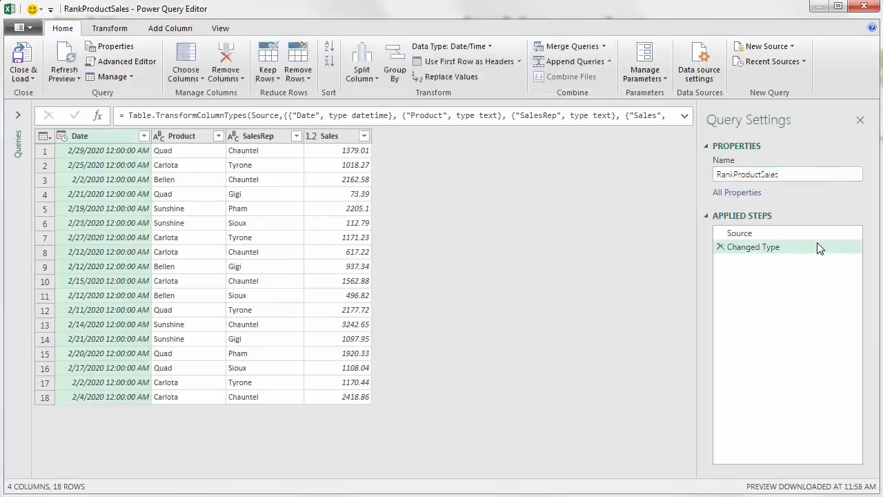
{"action": "left_click", "coordinate": [720, 247]}
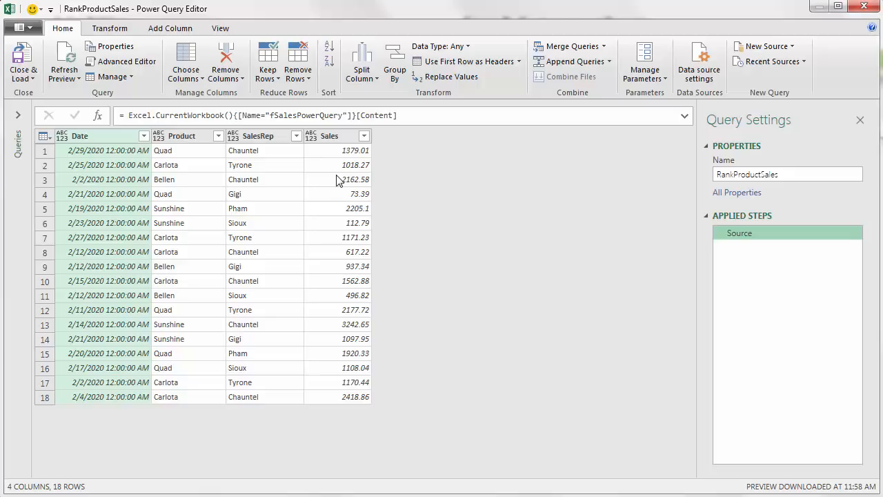
Set up a grouping by Product with a new column named Total Sales that uses the Sum operation
{"action": "right_click", "coordinate": [177, 140]}
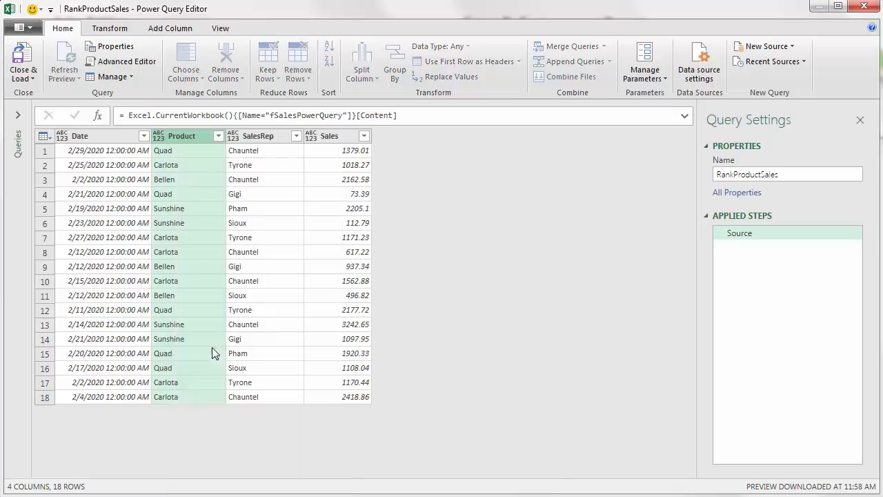
{"action": "left_click", "coordinate": [214, 346]}
{"action": "type", "text": "Total Sale"}
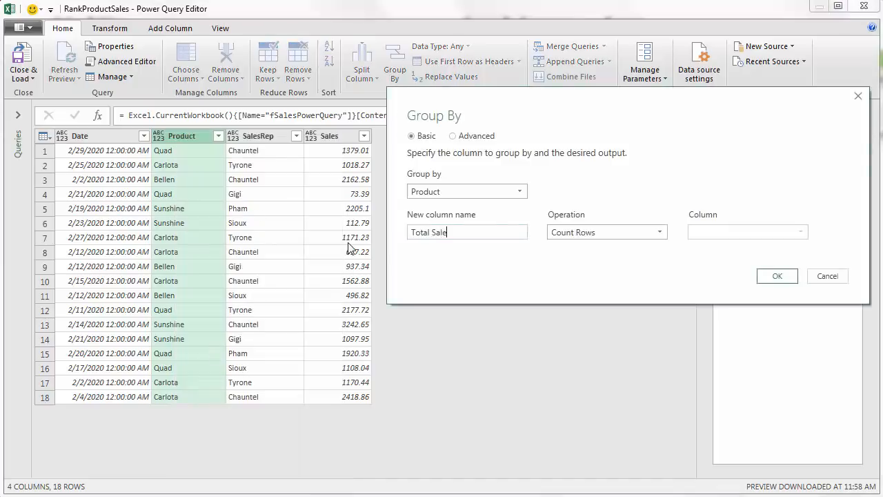
{"action": "key", "text": "Tab"}
{"action": "key", "text": "alt+Down"}
{"action": "key", "text": "Up"}
{"action": "key", "text": "Up"}
{"action": "key", "text": "Up"}
{"action": "key", "text": "Up"}
{"action": "key", "text": "Up"}
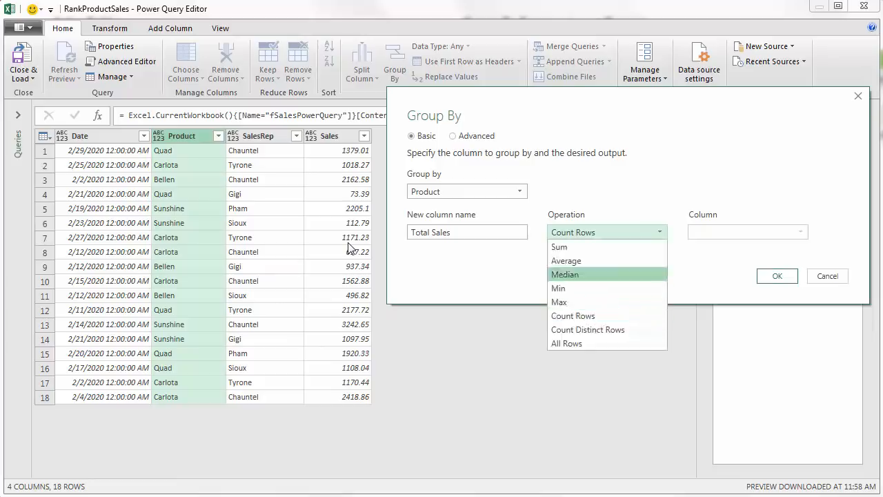
{"action": "key", "text": "Return"}
Choose Sales as the column to sum and apply the grouping
{"action": "key", "text": "Tab"}
{"action": "key", "text": "alt+Down"}
{"action": "key", "text": "Down"}
{"action": "key", "text": "Down"}
{"action": "key", "text": "Down"}
{"action": "key", "text": "Return"}
{"action": "key", "text": "Return"}
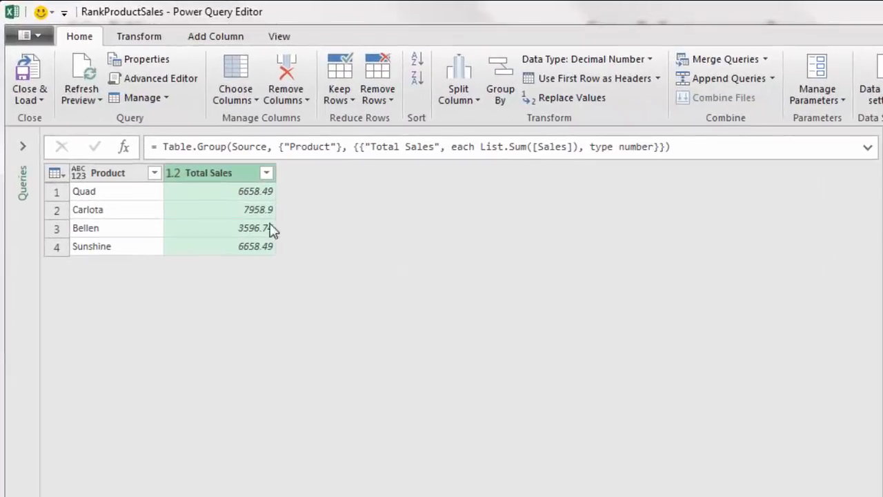
Sort the grouped products by Total Sales in descending order and add an index column starting from 1
{"action": "left_click", "coordinate": [266, 173]}
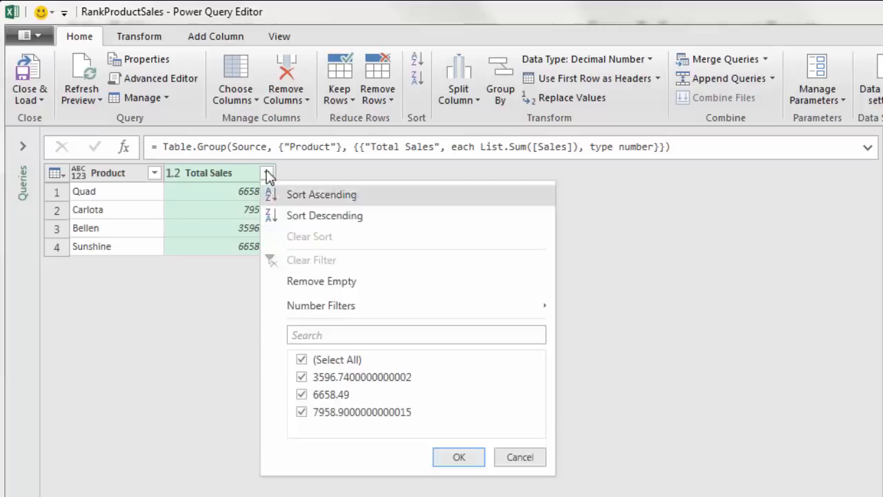
{"action": "left_click", "coordinate": [353, 220]}
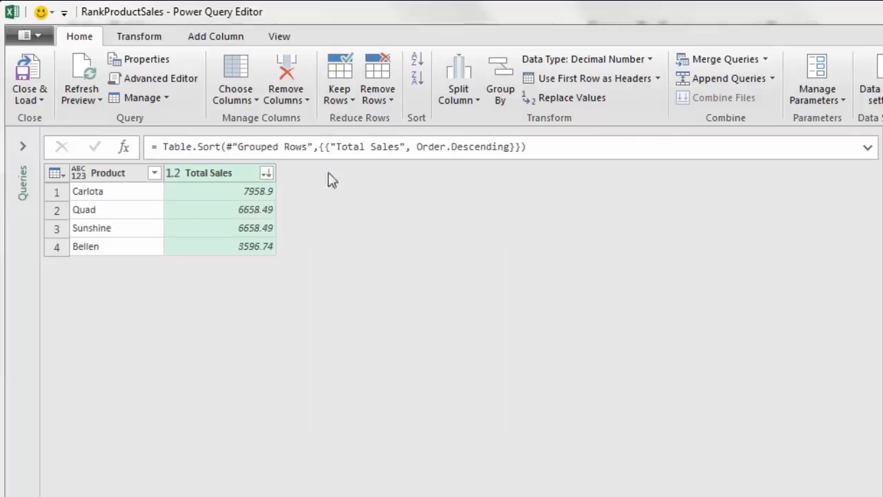
{"action": "left_click", "coordinate": [227, 41]}
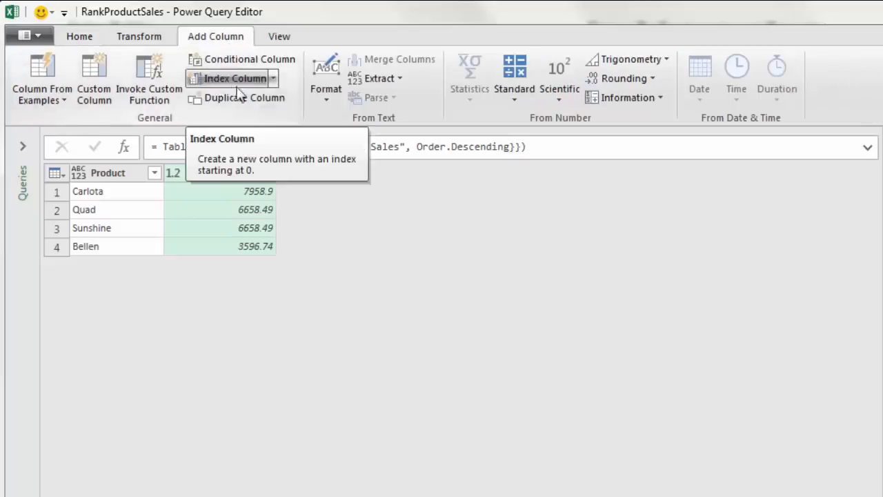
{"action": "left_click", "coordinate": [274, 79]}
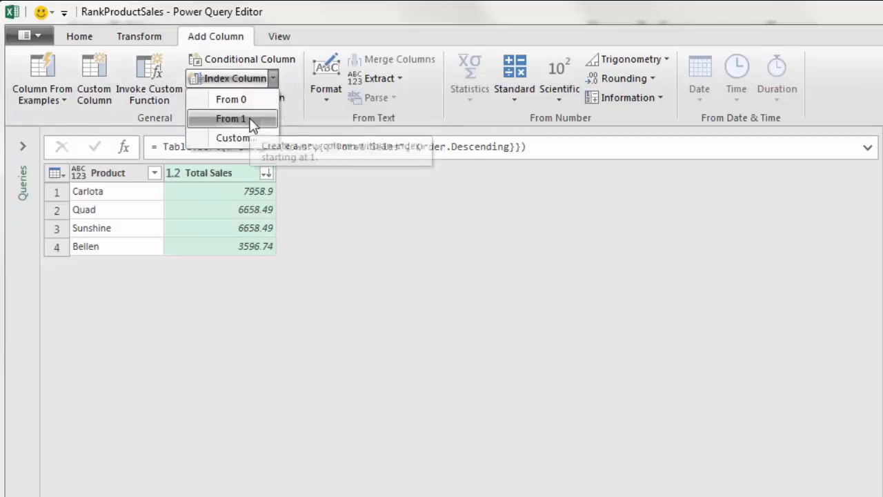
{"action": "left_click", "coordinate": [253, 121]}
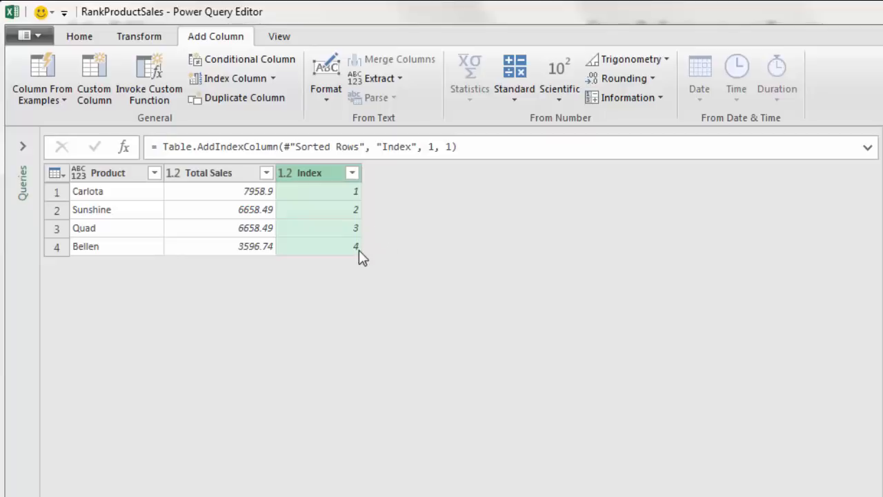
Group by Total Sales into a new All Rows column using the All Rows operation, and preview the nested table for 6658.49
{"action": "left_click", "coordinate": [219, 177]}
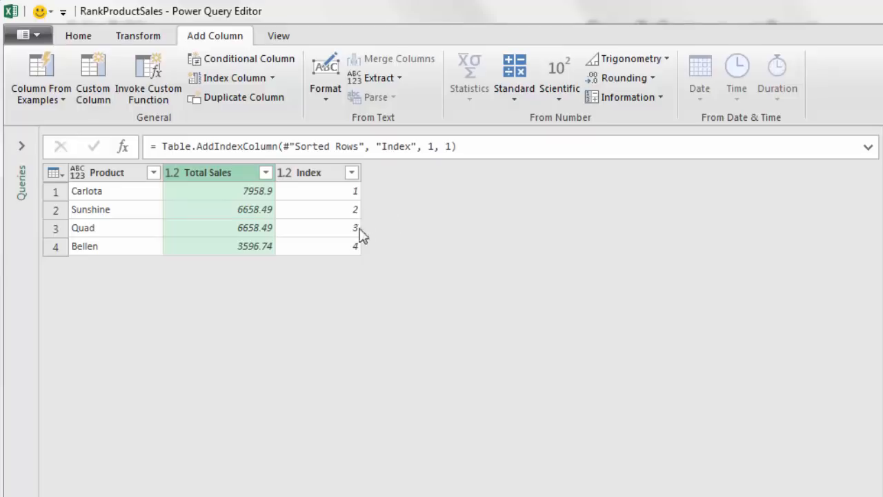
{"action": "right_click", "coordinate": [206, 176]}
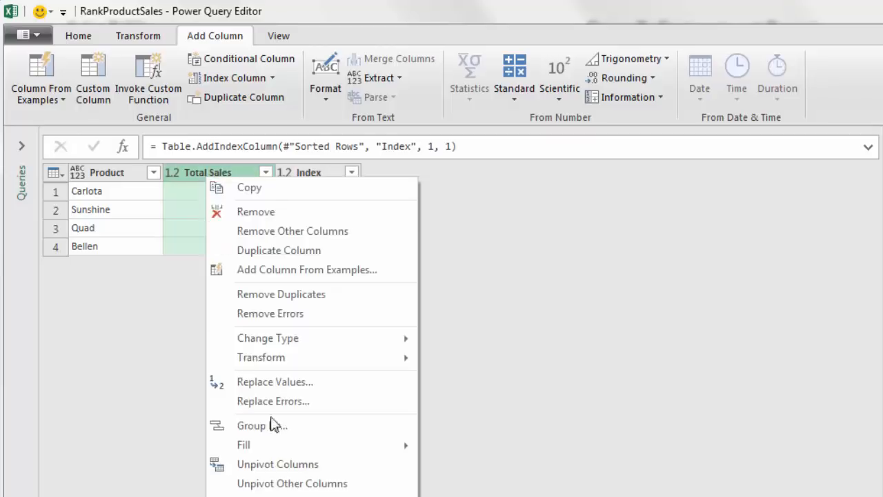
{"action": "left_click", "coordinate": [276, 425]}
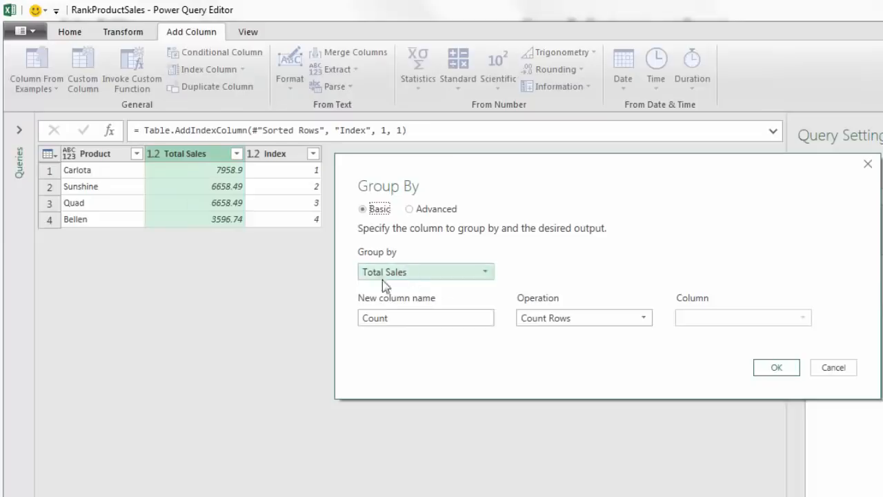
{"action": "double_click", "coordinate": [398, 319]}
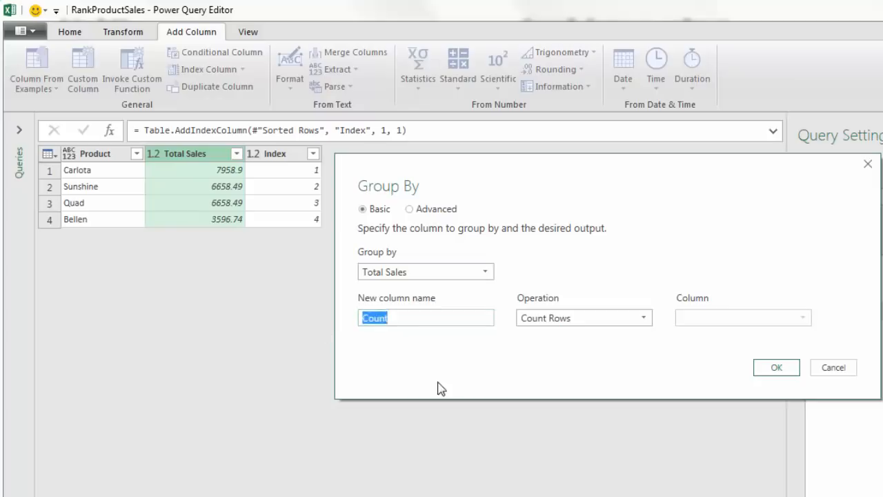
{"action": "type", "text": "All Rows"}
{"action": "left_click", "coordinate": [538, 322]}
{"action": "left_click", "coordinate": [542, 447]}
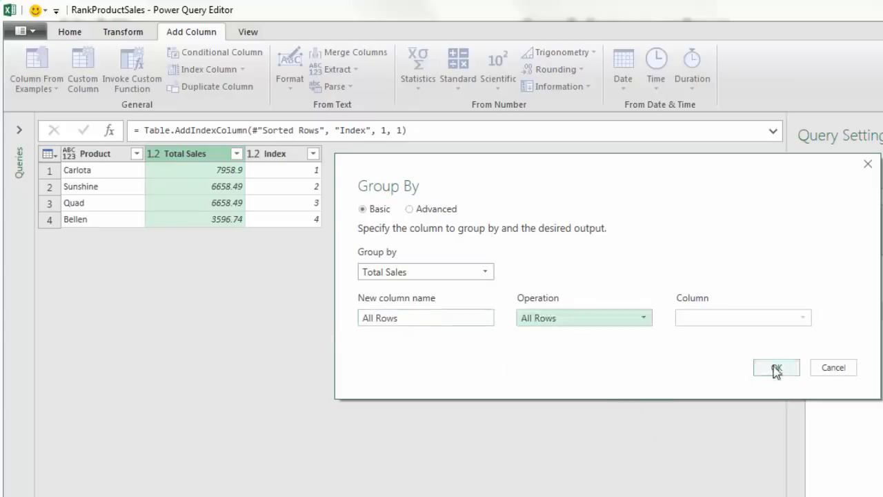
{"action": "left_click", "coordinate": [777, 369]}
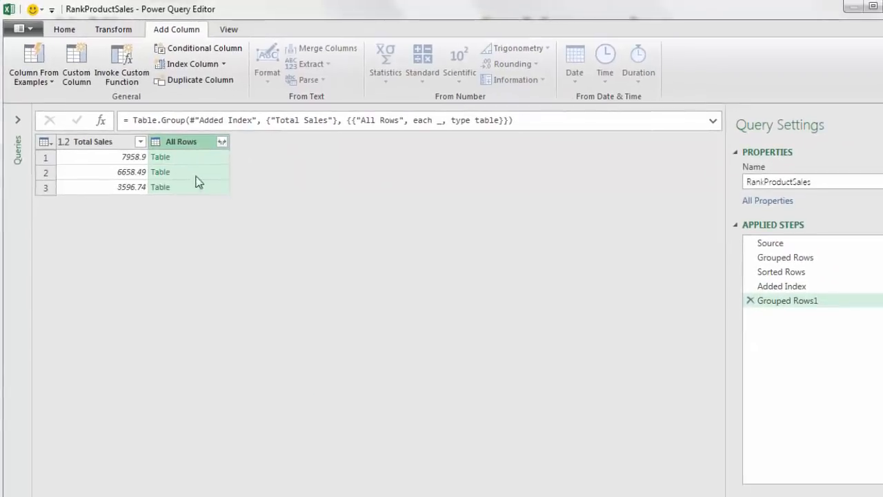
{"action": "left_click", "coordinate": [200, 174]}
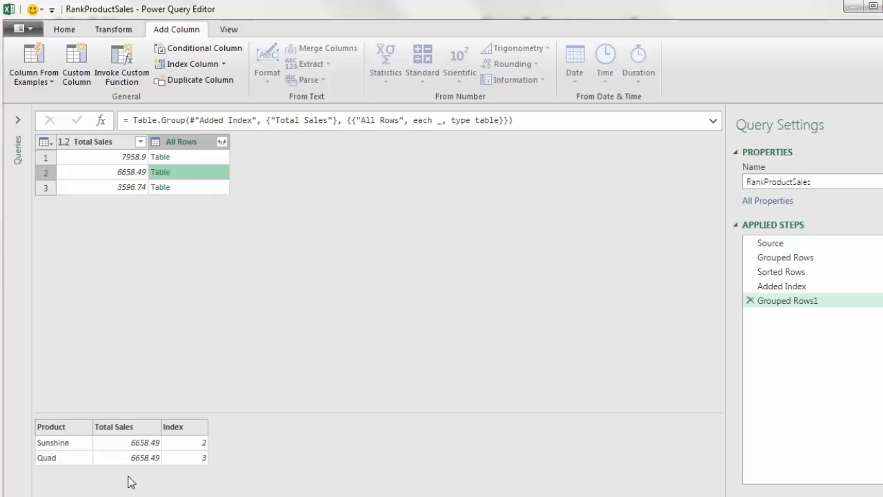
Add a custom column named Rank with the formula =List.Min([All Rows][Index])
{"action": "left_click", "coordinate": [83, 69]}
{"action": "type", "text": "Rank"}
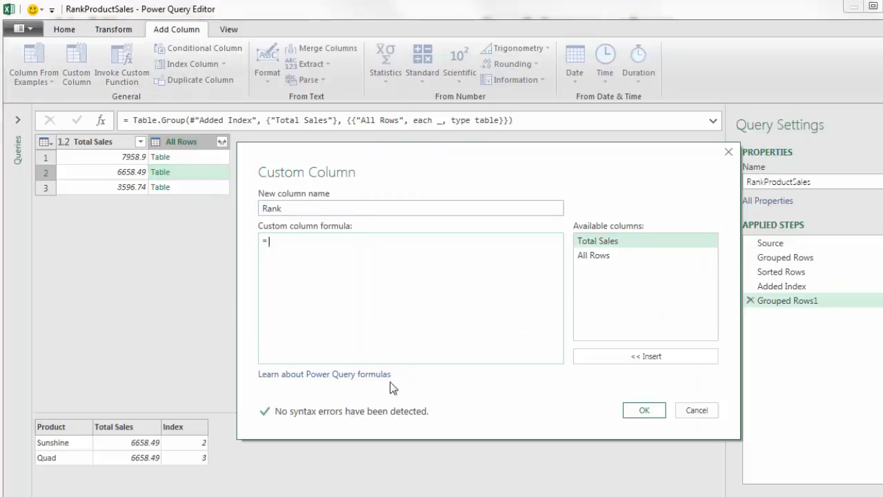
{"action": "type", "text": ".Min("}
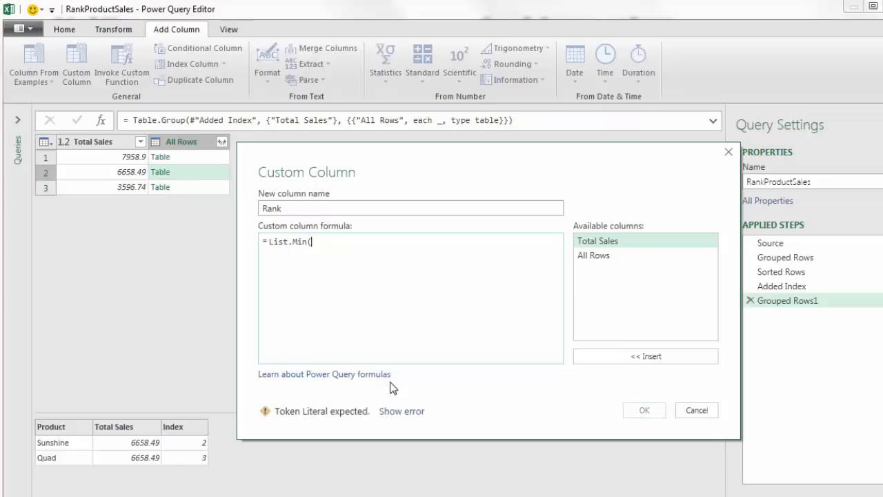
{"action": "double_click", "coordinate": [595, 256]}
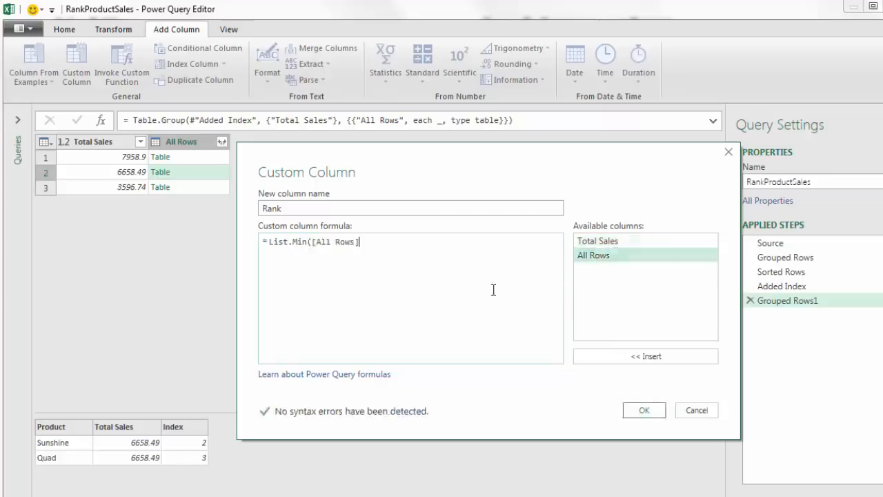
{"action": "type", "text": "["}
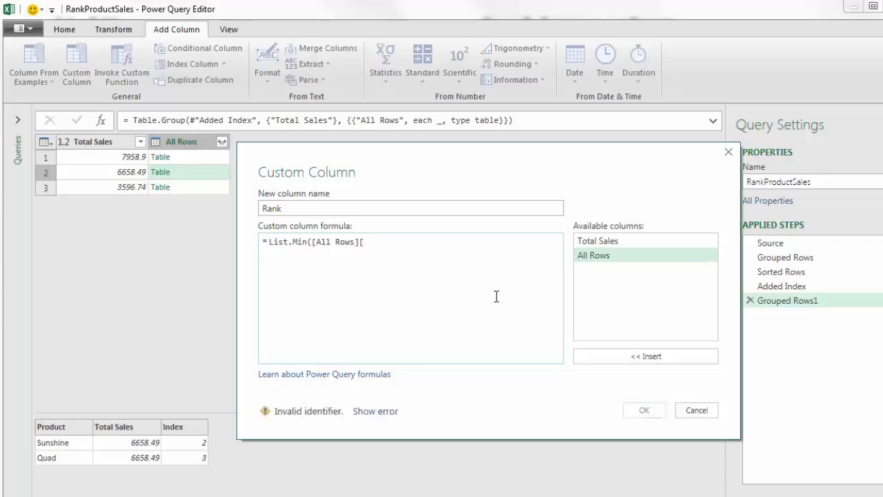
{"action": "type", "text": "Index])"}
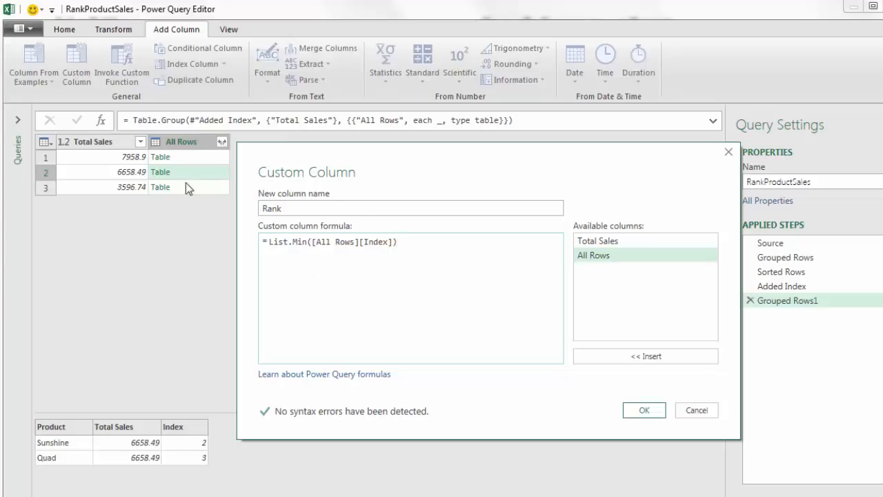
{"action": "left_click", "coordinate": [645, 411]}
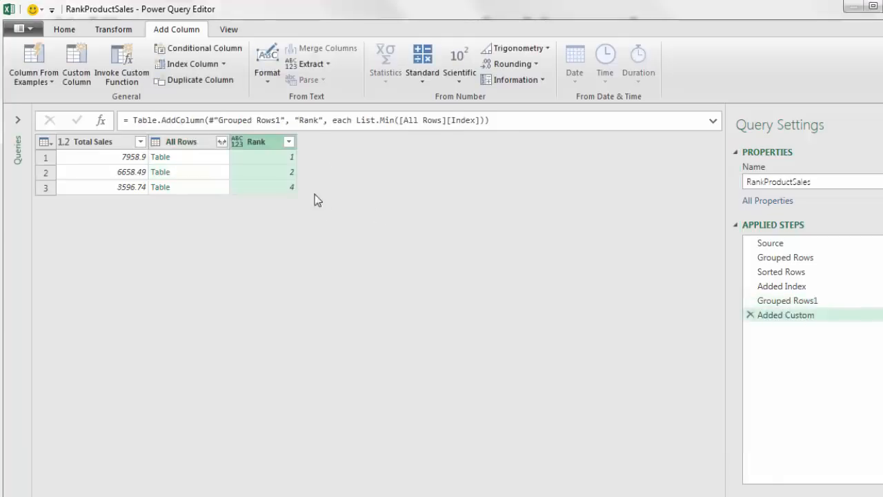
Expand only the Product column from All Rows beside the custom Rank column, without the original column name as prefix
{"action": "left_click", "coordinate": [222, 142]}
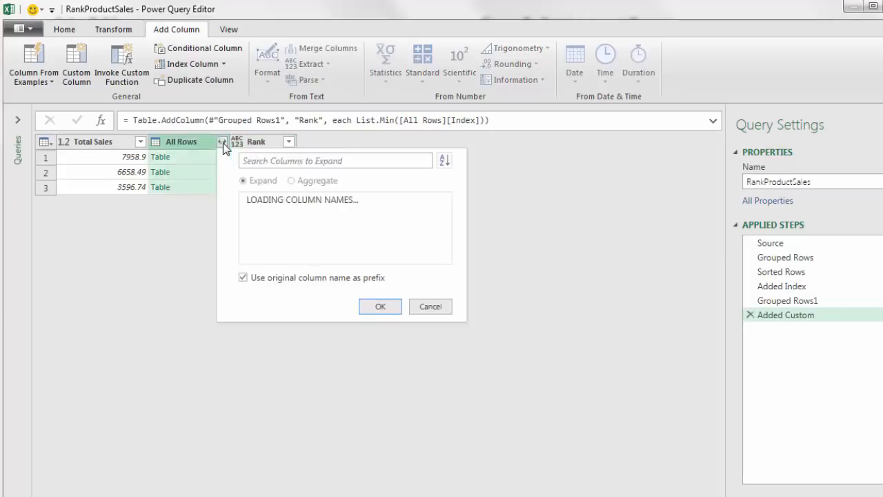
{"action": "left_click", "coordinate": [243, 278]}
{"action": "left_click", "coordinate": [251, 200]}
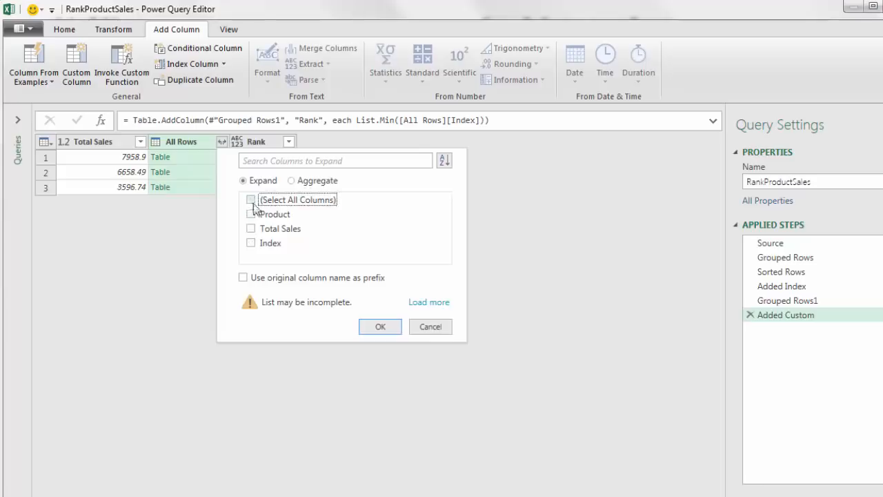
{"action": "left_click", "coordinate": [251, 215]}
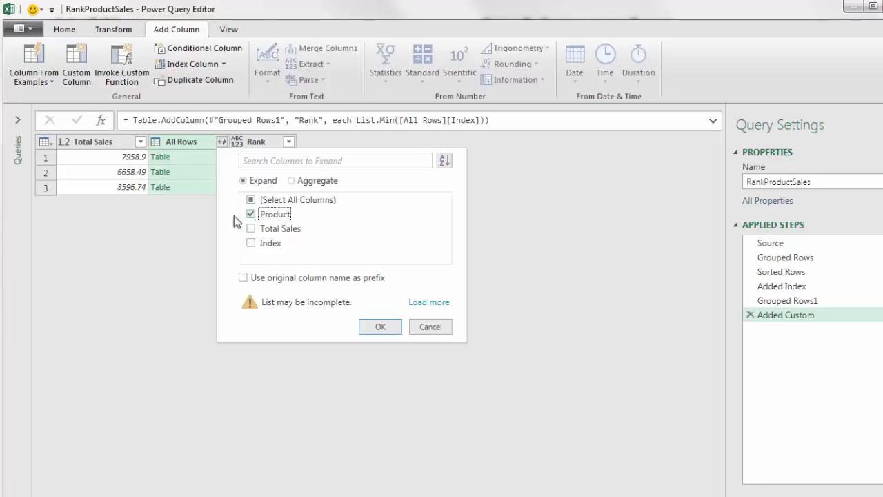
{"action": "left_click", "coordinate": [370, 327]}
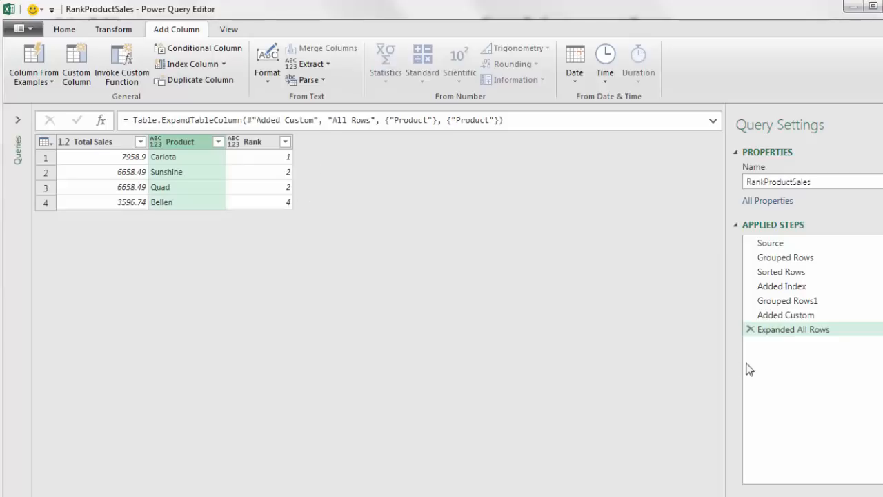
Delete the Expanded All Rows and Added Custom steps from the query
{"action": "left_click", "coordinate": [750, 330]}
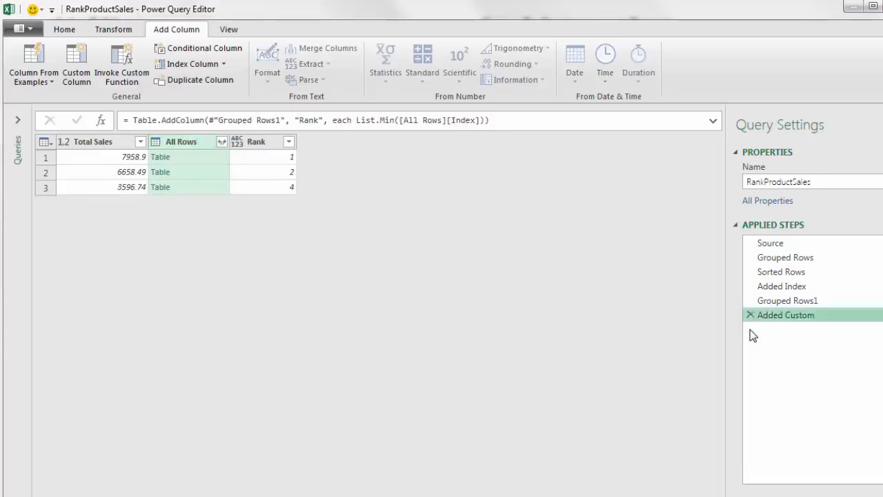
{"action": "left_click", "coordinate": [751, 315]}
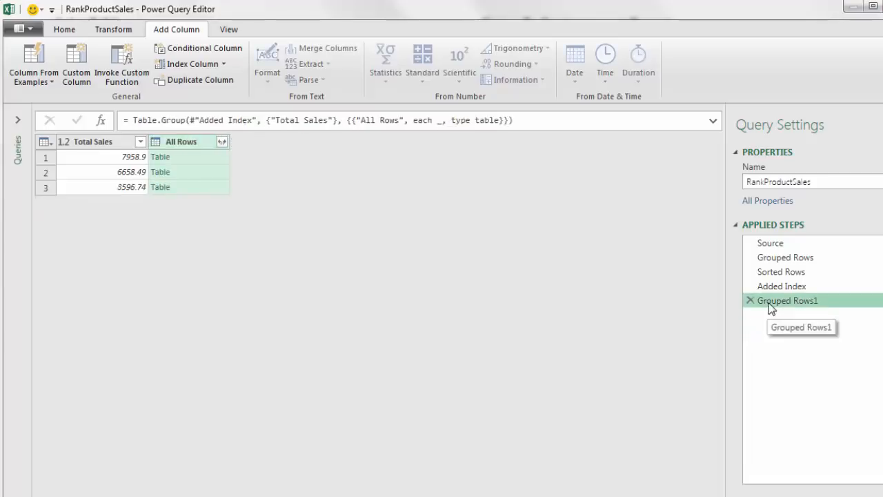
Edit the Grouped Rows1 step, switching it to advanced grouping and adding a second aggregation named Rank
{"action": "double_click", "coordinate": [769, 303]}
{"action": "left_click_drag", "start_coordinate": [536, 129], "coordinate": [375, 173]}
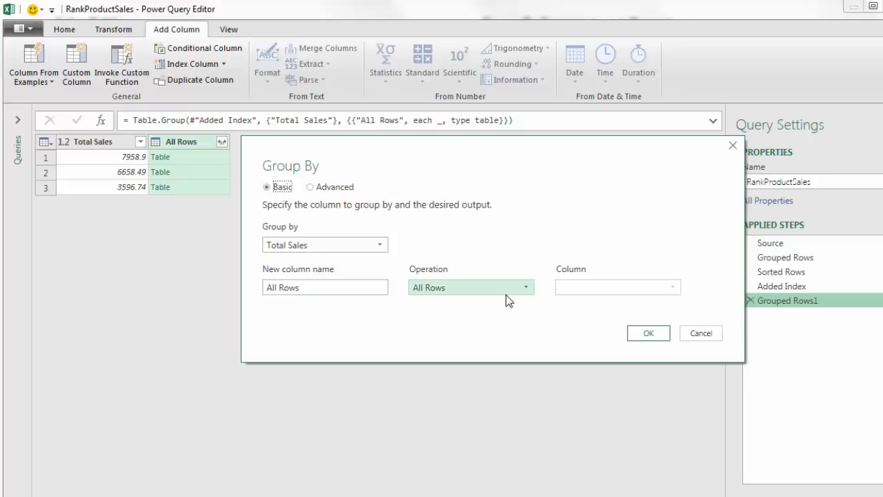
{"action": "left_click", "coordinate": [309, 188]}
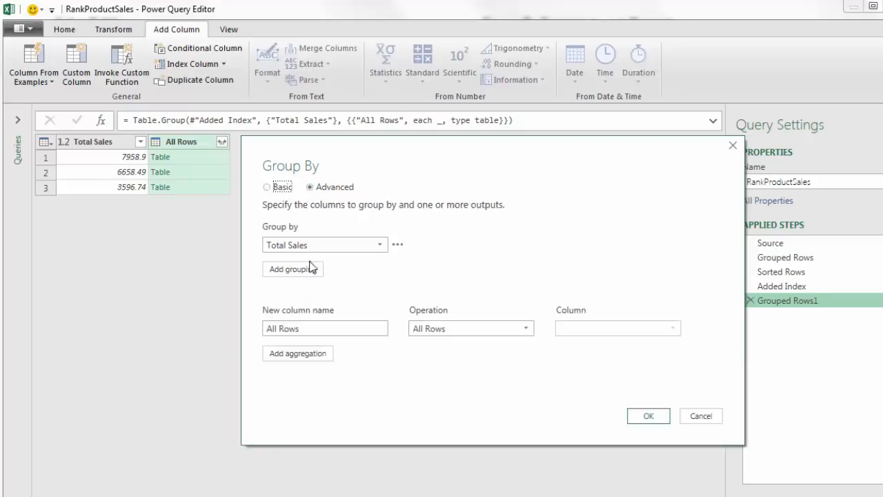
{"action": "left_click", "coordinate": [298, 355]}
{"action": "left_click", "coordinate": [302, 357]}
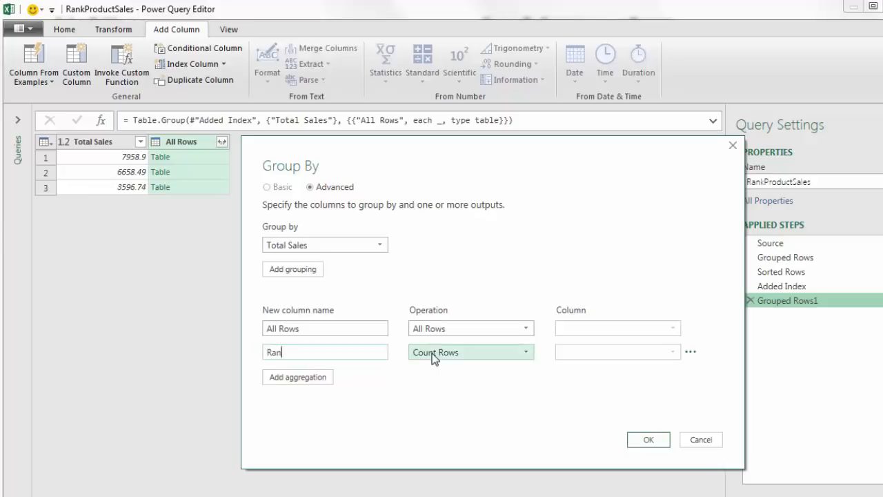
{"action": "key", "text": "Tab"}
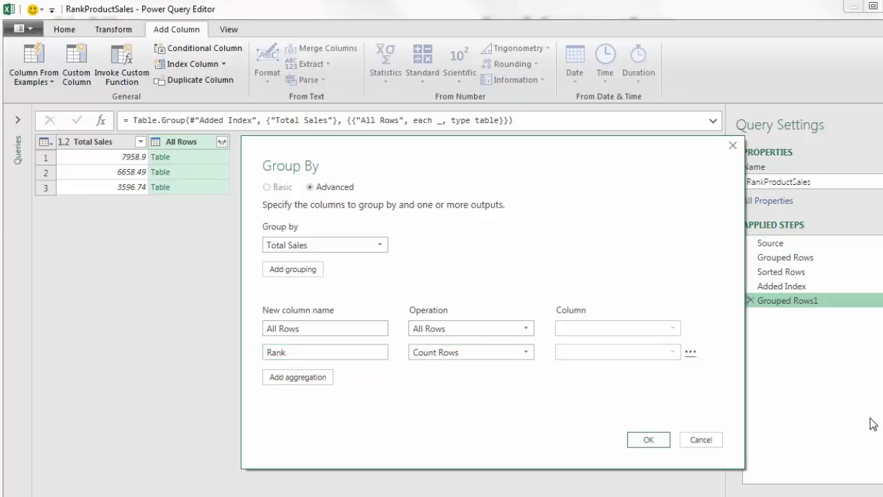
Set the Rank aggregation's operation to Min, try to choose Index as its column, and apply the grouping
{"action": "key", "text": "alt+Down"}
{"action": "key", "text": "Up"}
{"action": "key", "text": "Up"}
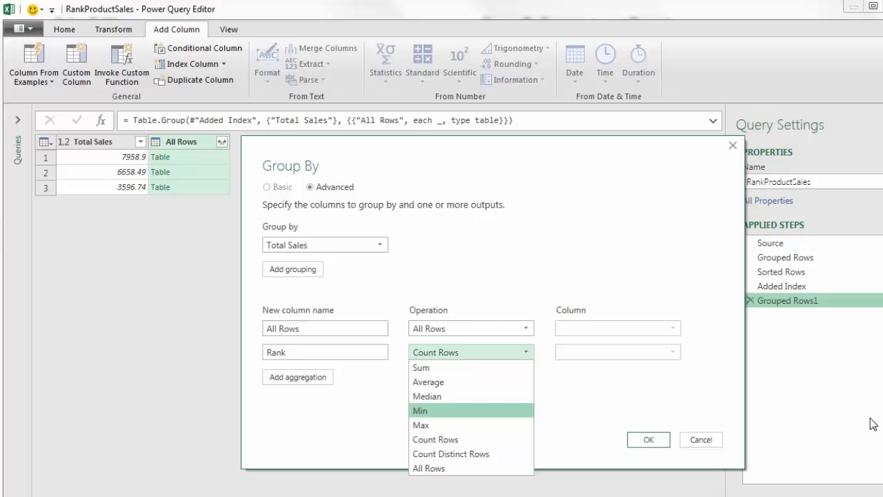
{"action": "key", "text": "Return"}
{"action": "key", "text": "Tab"}
{"action": "key", "text": "alt+Down"}
{"action": "key", "text": "Down"}
{"action": "key", "text": "Down"}
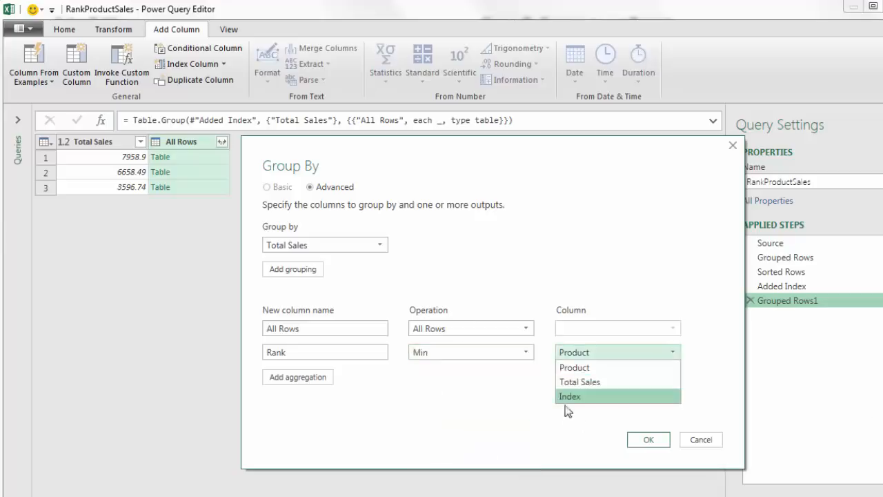
{"action": "left_click", "coordinate": [659, 443]}
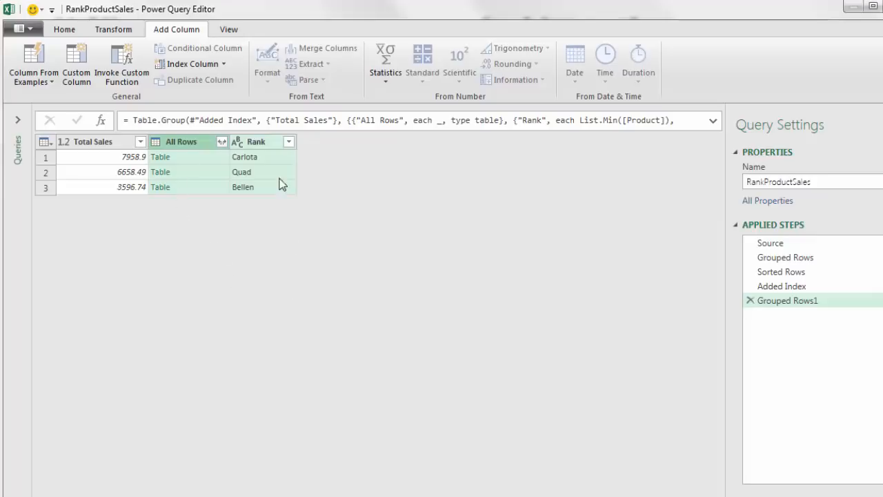
Edit the Grouped Rows1 step so the Rank minimum uses the Index column, and apply it
{"action": "double_click", "coordinate": [769, 304]}
{"action": "left_click", "coordinate": [755, 258]}
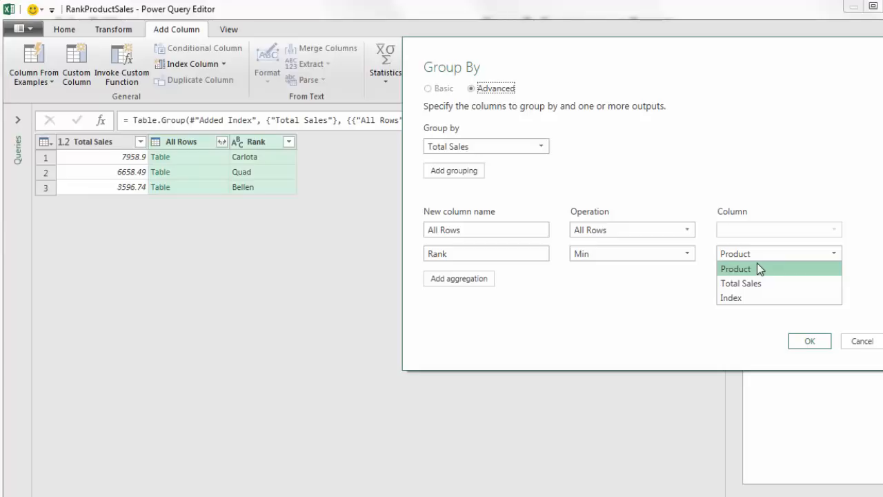
{"action": "left_click", "coordinate": [745, 298]}
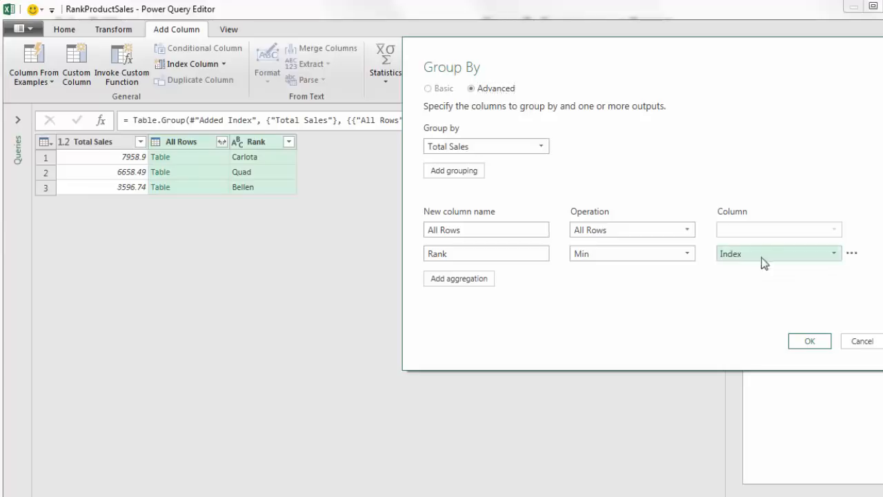
{"action": "left_click", "coordinate": [808, 341]}
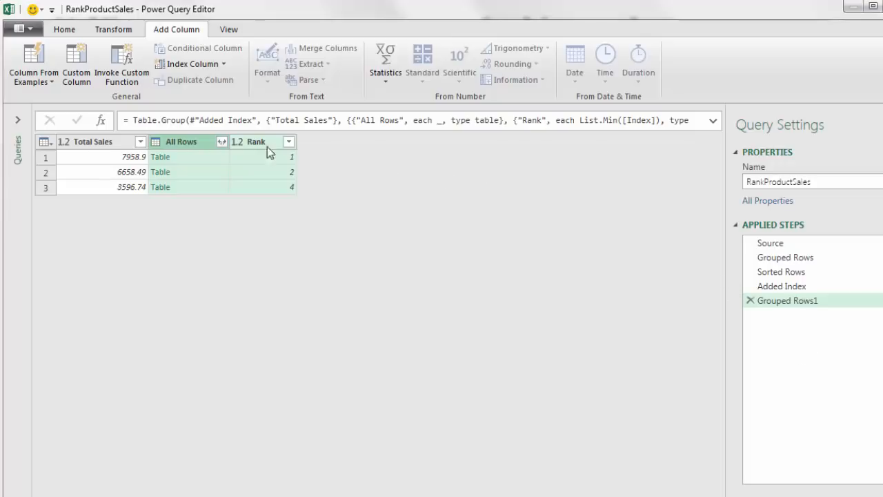
Expand the All Rows column to return only Product, without the original column name as prefix
{"action": "left_click", "coordinate": [221, 142]}
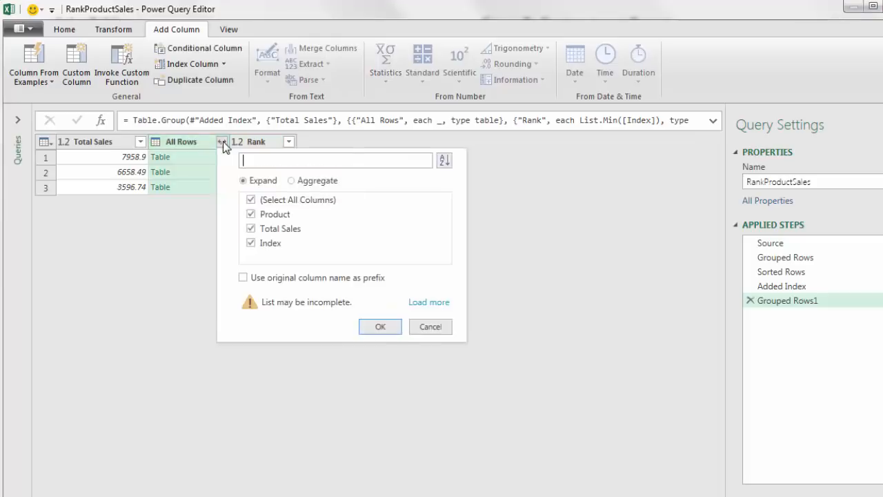
{"action": "left_click", "coordinate": [251, 199]}
{"action": "left_click", "coordinate": [250, 214]}
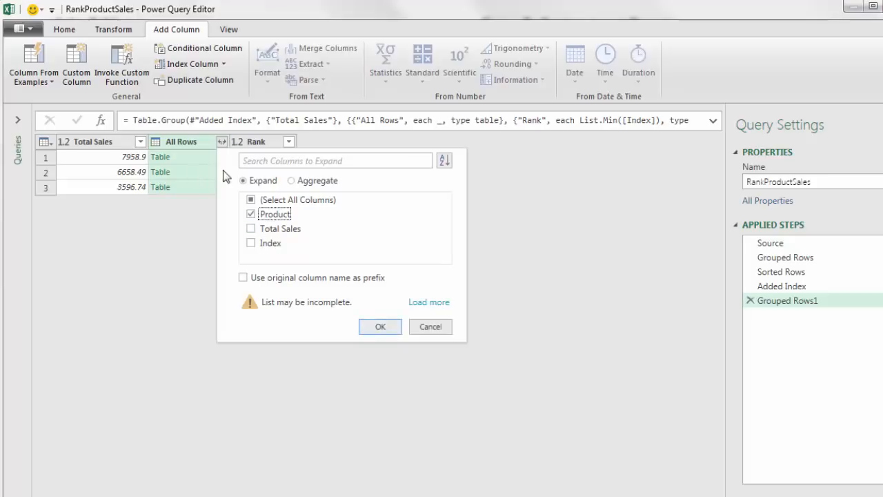
{"action": "left_click", "coordinate": [380, 330]}
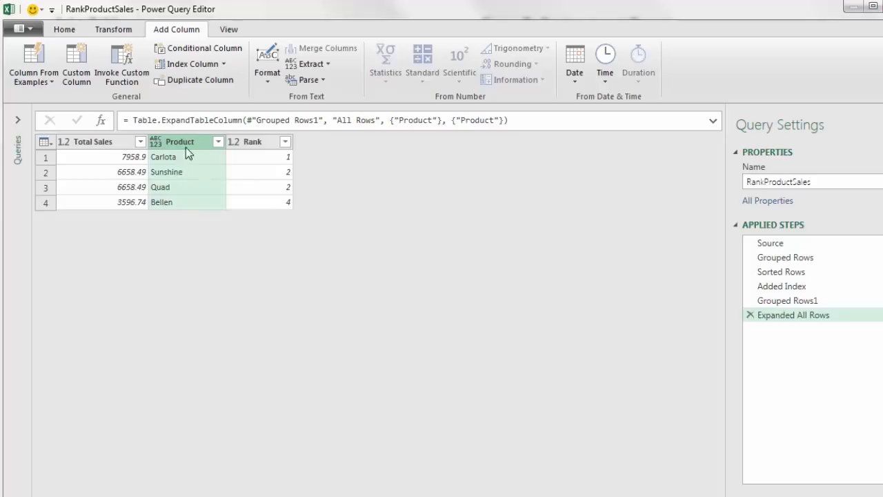
Move the Product column before Total Sales and set its data type to Text
{"action": "left_click_drag", "start_coordinate": [184, 144], "coordinate": [94, 142]}
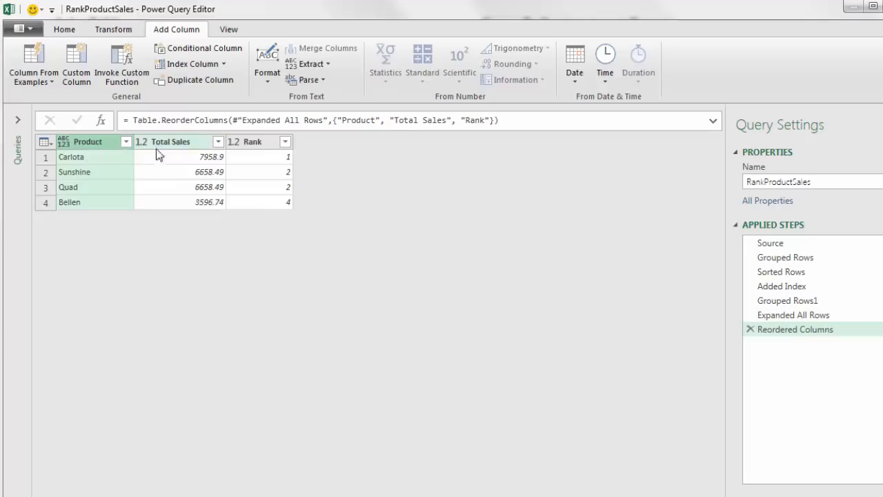
{"action": "left_click", "coordinate": [63, 142]}
{"action": "left_click", "coordinate": [85, 311]}
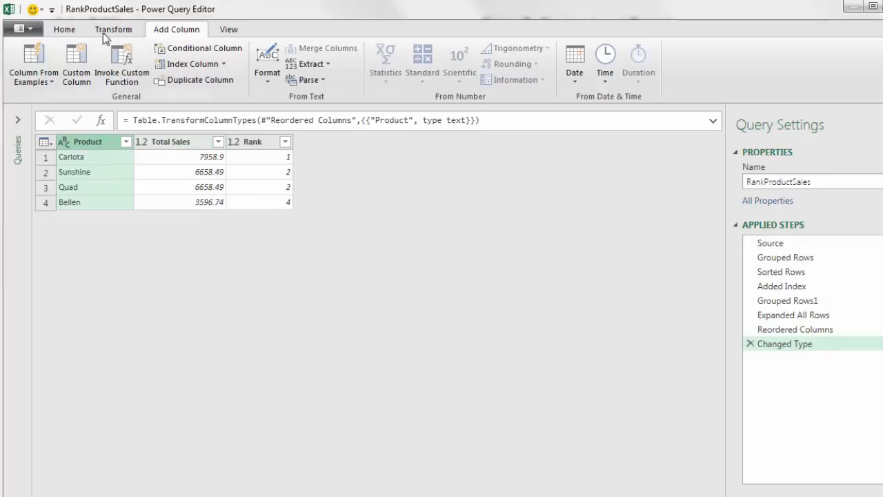
Load the ranking query as a table on the existing worksheet at cell G13 of PQ Group By
{"action": "left_click", "coordinate": [66, 29]}
{"action": "left_click", "coordinate": [26, 84]}
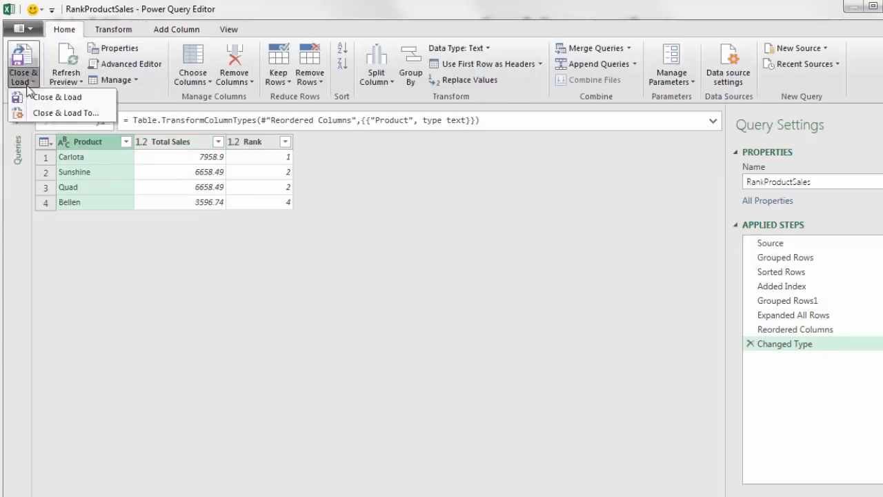
{"action": "left_click", "coordinate": [66, 113]}
{"action": "left_click", "coordinate": [669, 281]}
{"action": "left_click", "coordinate": [494, 231]}
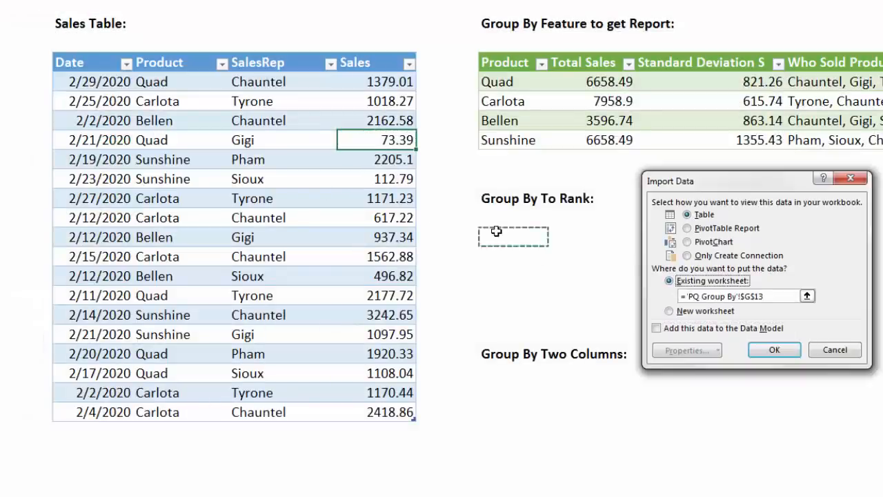
{"action": "left_click", "coordinate": [786, 355]}
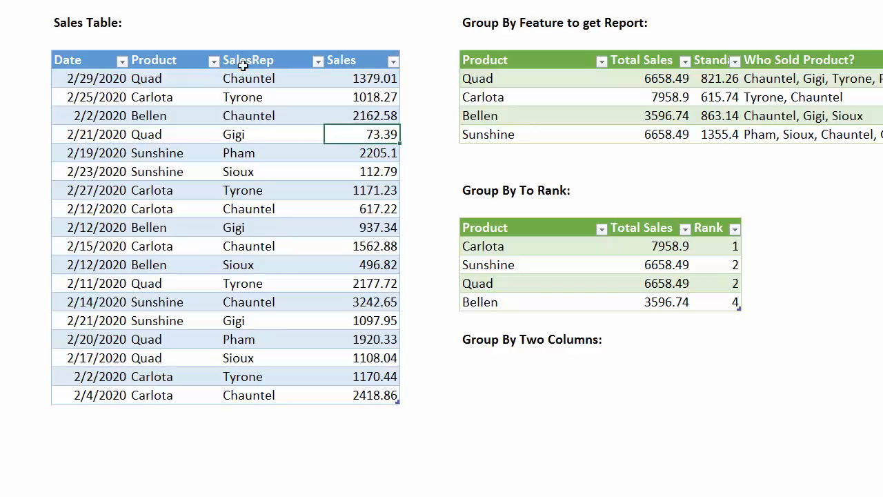
Create a new query from the worksheet's Sales Table and name it ProductAndSalesRepReport
{"action": "left_click", "coordinate": [184, 97]}
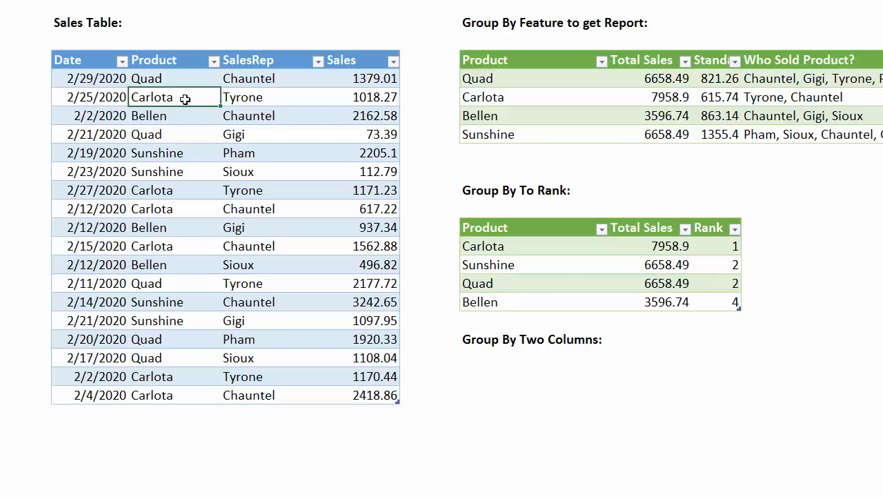
{"action": "key", "text": "alt+a"}
{"action": "key", "text": "p"}
{"action": "key", "text": "t"}
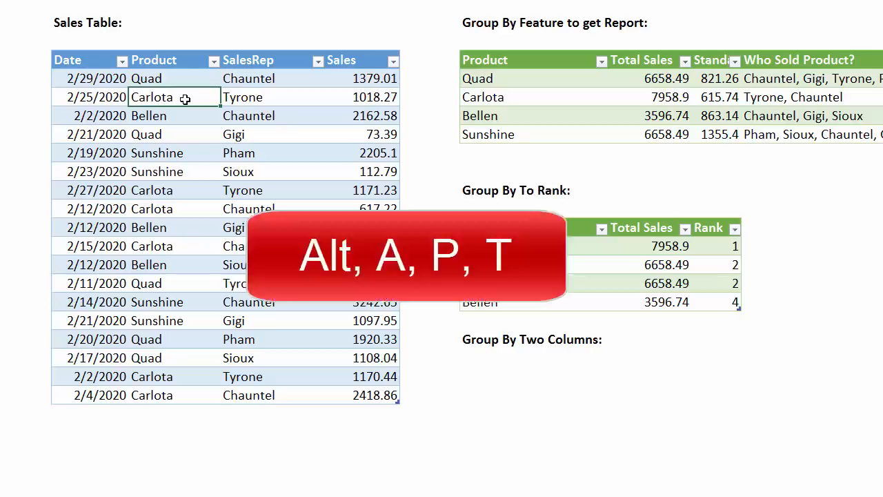
{"action": "double_click", "coordinate": [768, 174]}
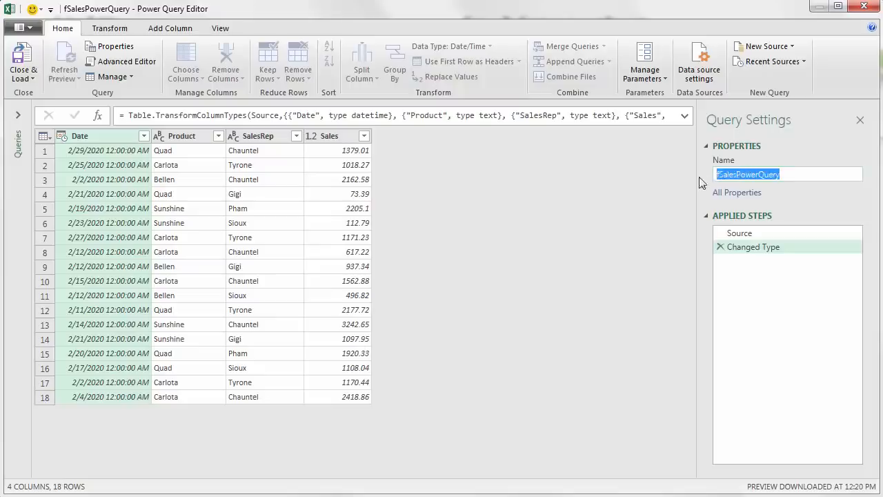
{"action": "type", "text": "ProductAndSalesRepReport"}
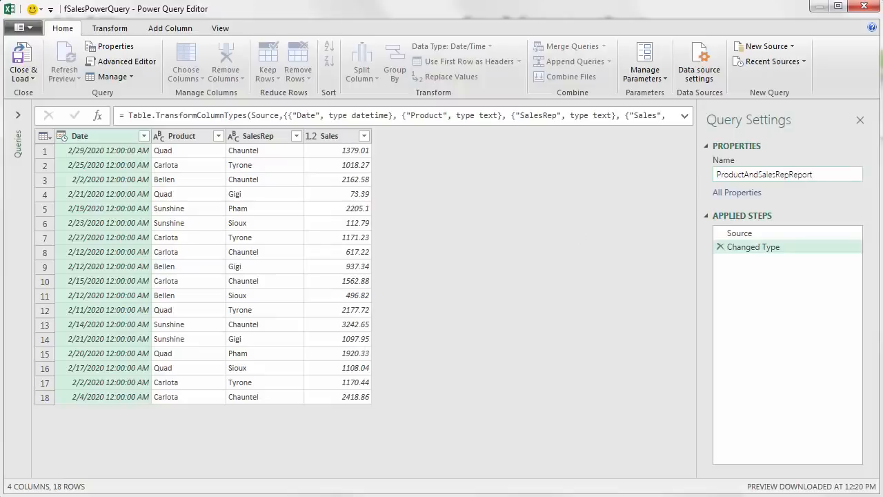
{"action": "key", "text": "Return"}
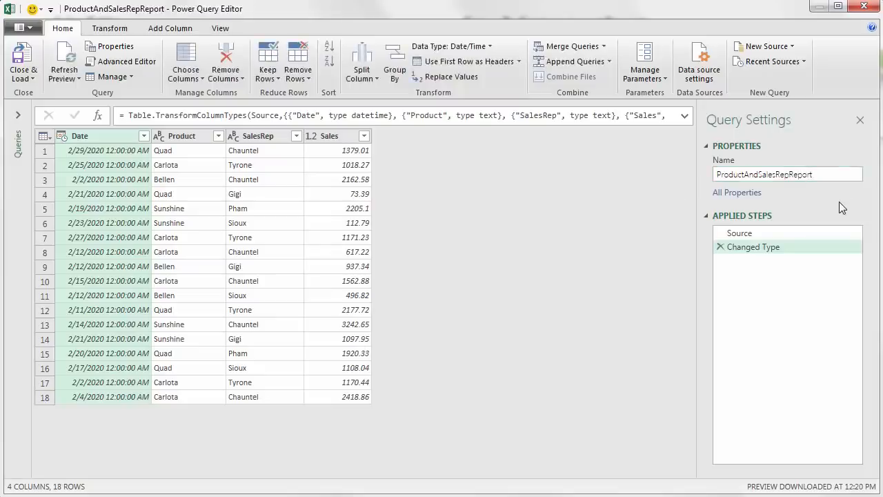
Delete the automatic Changed Type step and start a Group By on the Product and SalesRep columns
{"action": "left_click", "coordinate": [722, 247]}
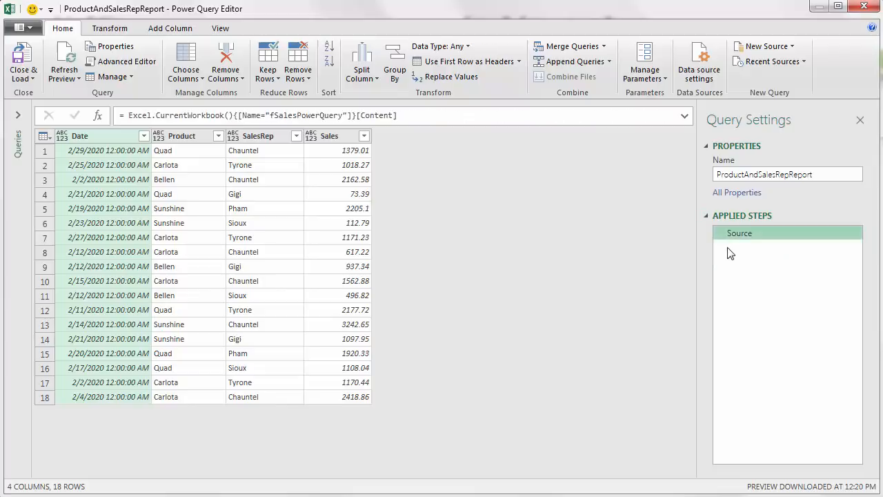
{"action": "left_click", "coordinate": [181, 136]}
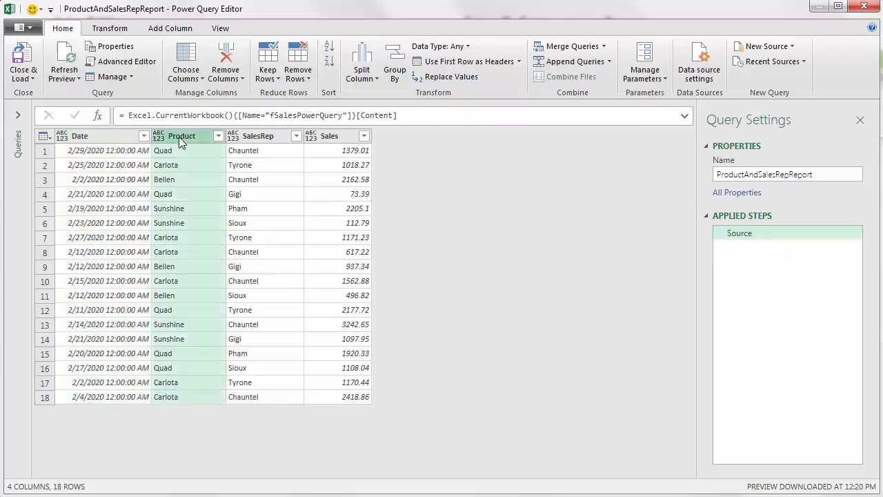
{"action": "left_click", "coordinate": [266, 136], "text": "shift"}
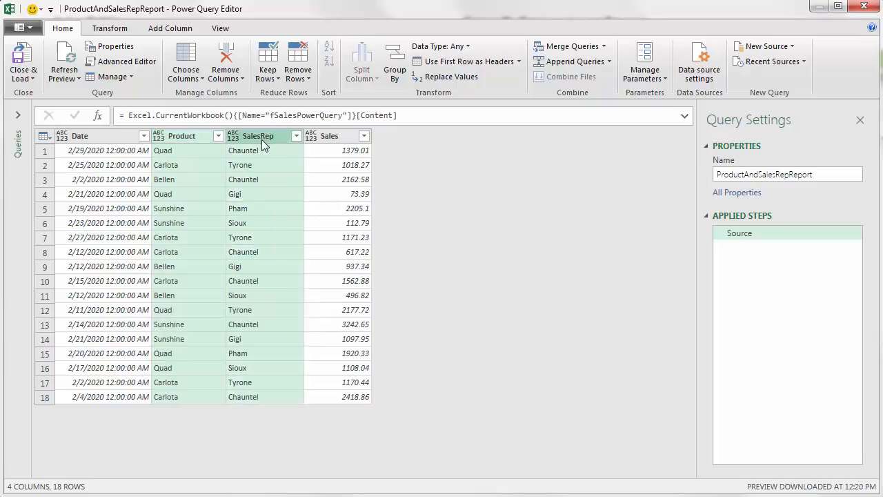
{"action": "right_click", "coordinate": [261, 140]}
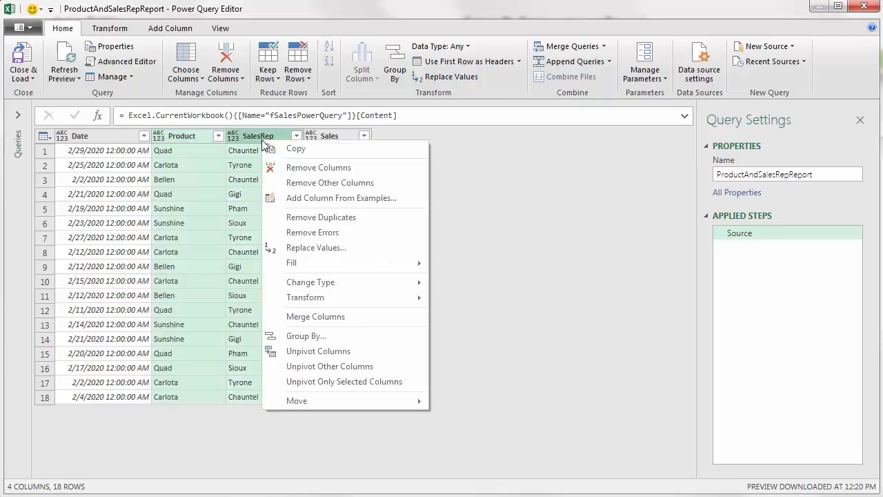
{"action": "left_click", "coordinate": [314, 337]}
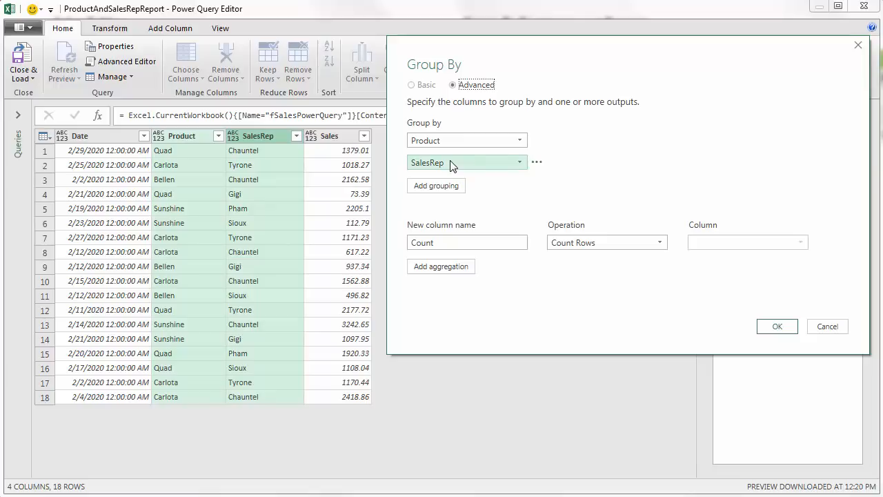
Define the first aggregation as a column named Total Sales that sums the Sales column
{"action": "left_click_drag", "start_coordinate": [441, 243], "coordinate": [364, 247]}
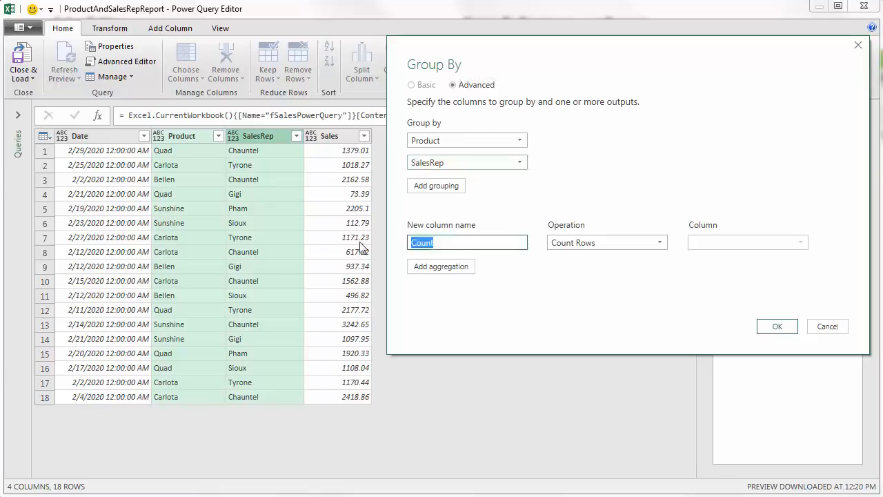
{"action": "type", "text": "Total Sales"}
{"action": "key", "text": "Tab"}
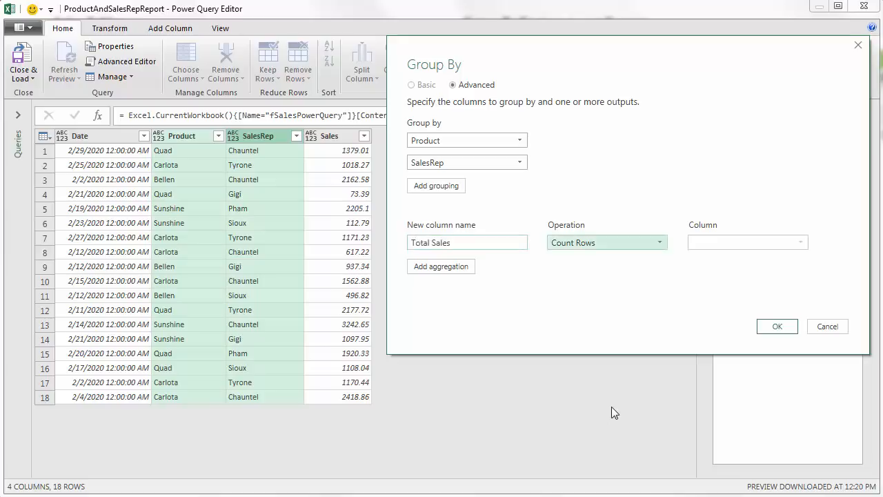
{"action": "key", "text": "alt+Down"}
{"action": "key", "text": "Up"}
{"action": "key", "text": "Up"}
{"action": "key", "text": "Up"}
{"action": "key", "text": "Up"}
{"action": "key", "text": "Up"}
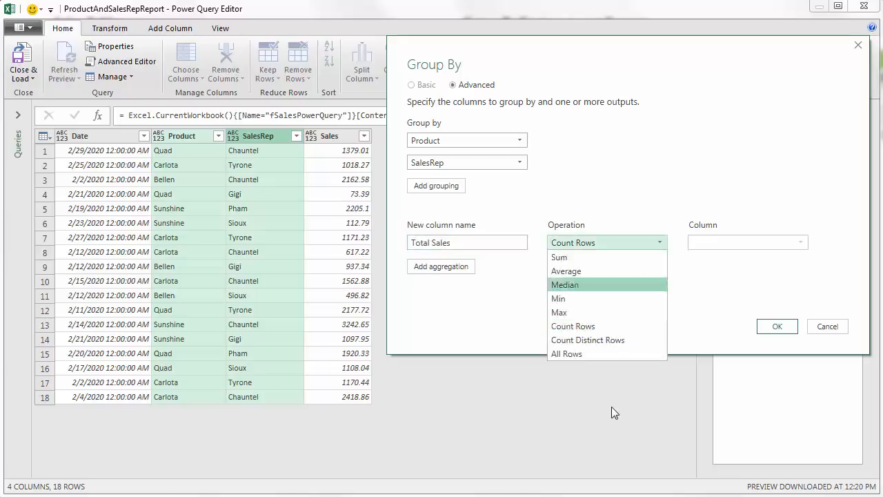
{"action": "key", "text": "Return"}
{"action": "key", "text": "Tab"}
{"action": "key", "text": "alt+Down"}
{"action": "key", "text": "Down"}
{"action": "key", "text": "Down"}
{"action": "key", "text": "Down"}
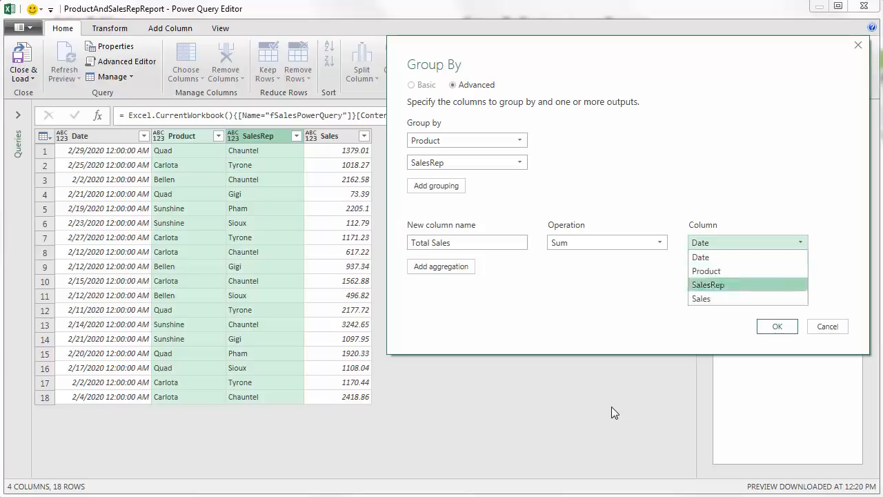
{"action": "key", "text": "Return"}
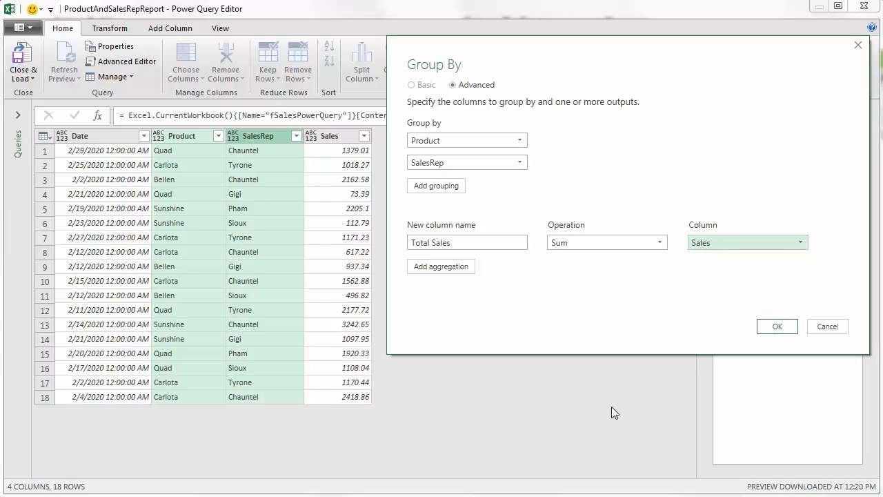
Add a second aggregation named Standard Deviation S, using Sum on the Sales column, and apply the grouping
{"action": "left_click", "coordinate": [436, 270]}
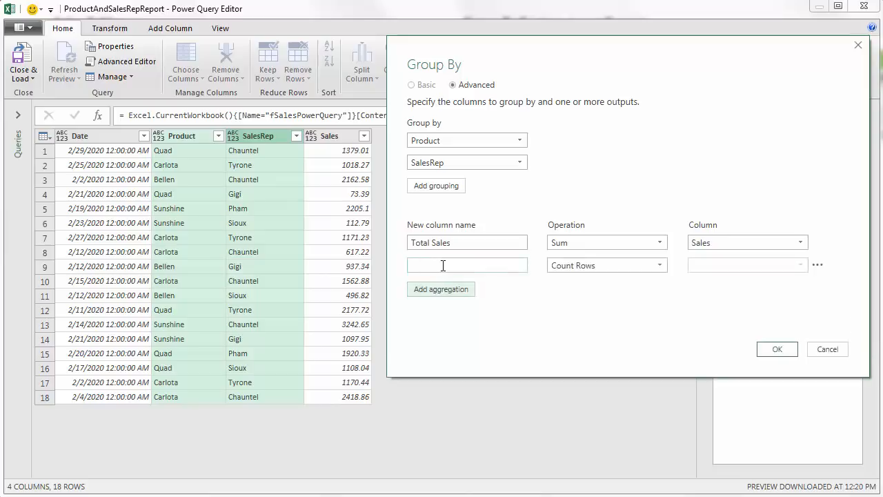
{"action": "left_click", "coordinate": [443, 265]}
{"action": "type", "text": "Standard Deviation S"}
{"action": "left_click", "coordinate": [659, 263]}
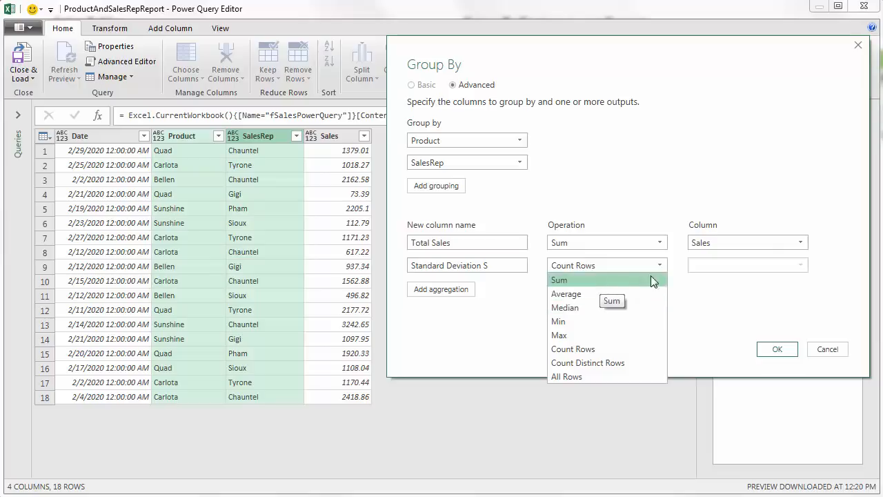
{"action": "left_click", "coordinate": [581, 279]}
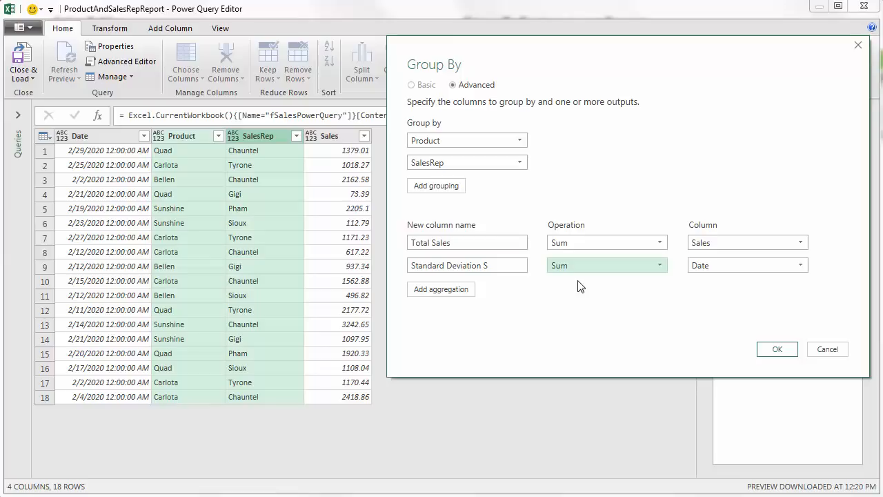
{"action": "left_click", "coordinate": [705, 267]}
{"action": "left_click", "coordinate": [702, 319]}
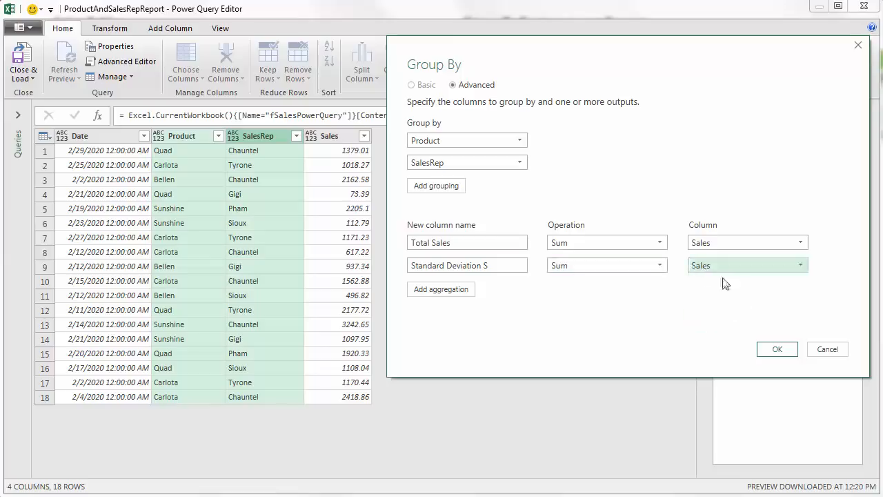
{"action": "left_click", "coordinate": [773, 350]}
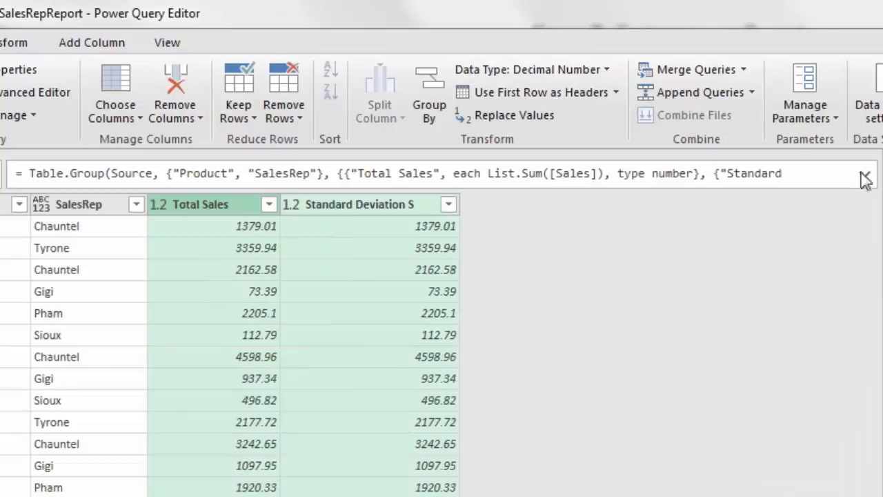
Edit the grouping formula so the Standard Deviation S column uses List.StandardDeviation in place of List.Sum
{"action": "left_click", "coordinate": [865, 177]}
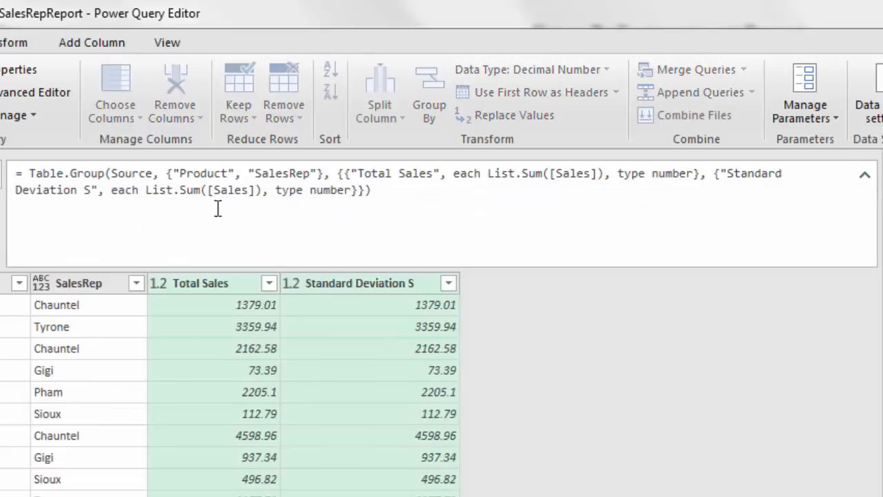
{"action": "double_click", "coordinate": [190, 191]}
{"action": "type", "text": "StandardDeviation"}
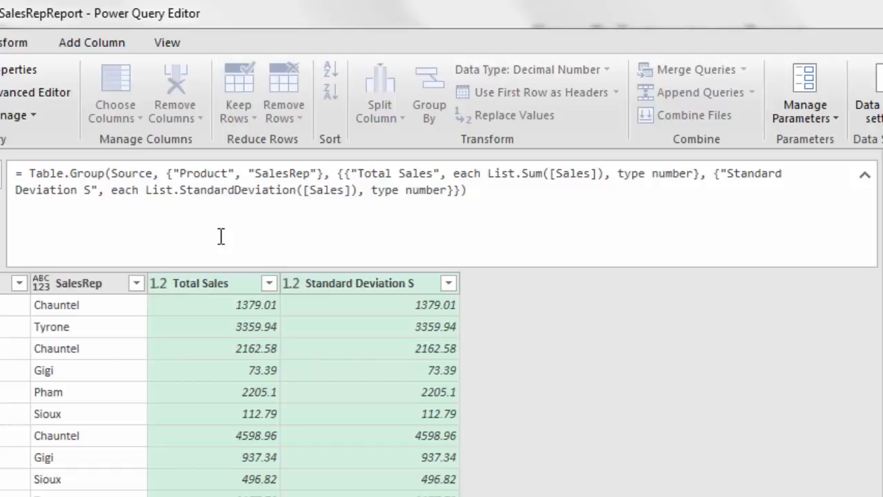
{"action": "key", "text": "Return"}
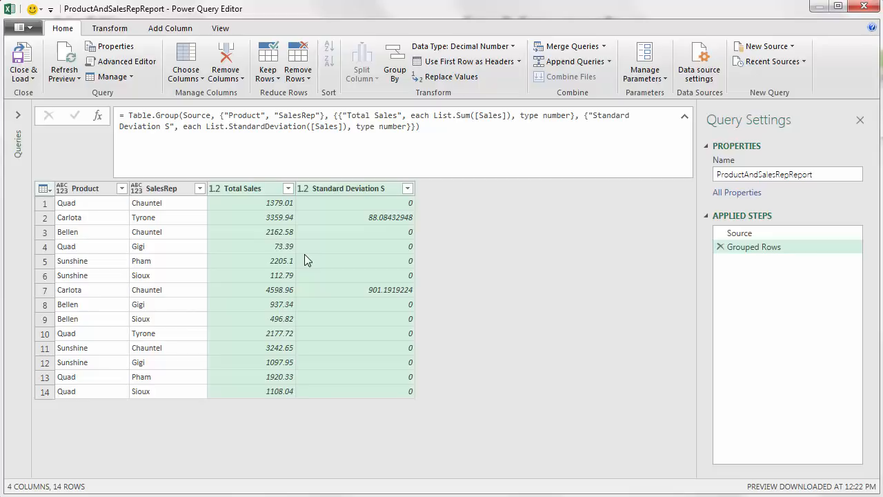
Change the data type of the Product and SalesRep columns to Text
{"action": "left_click", "coordinate": [115, 213]}
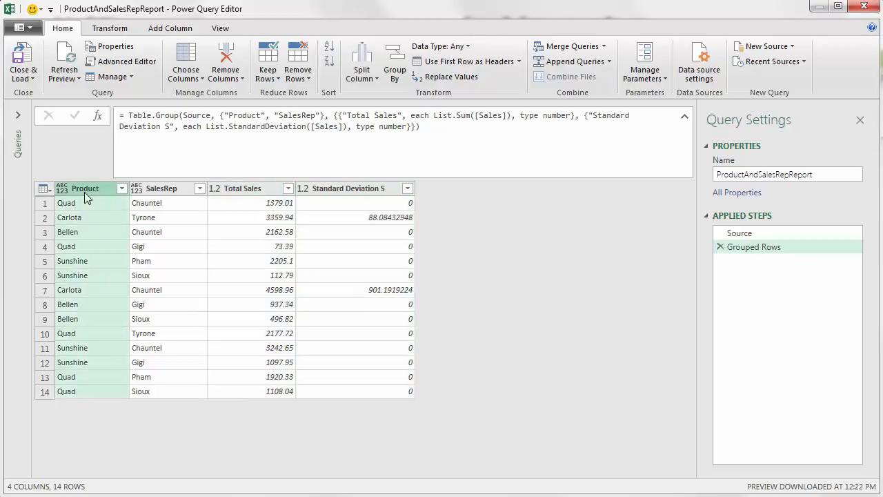
{"action": "left_click", "coordinate": [178, 192], "text": "shift"}
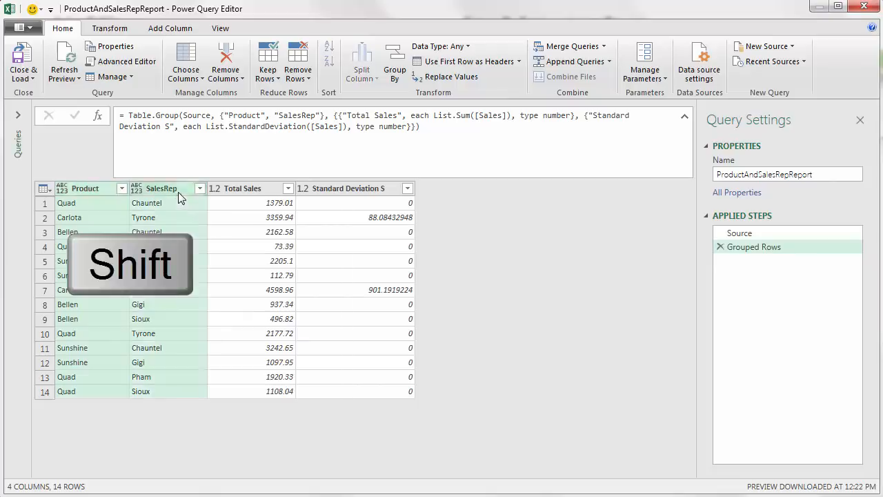
{"action": "right_click", "coordinate": [178, 191]}
{"action": "mouse_move", "coordinate": [232, 338]}
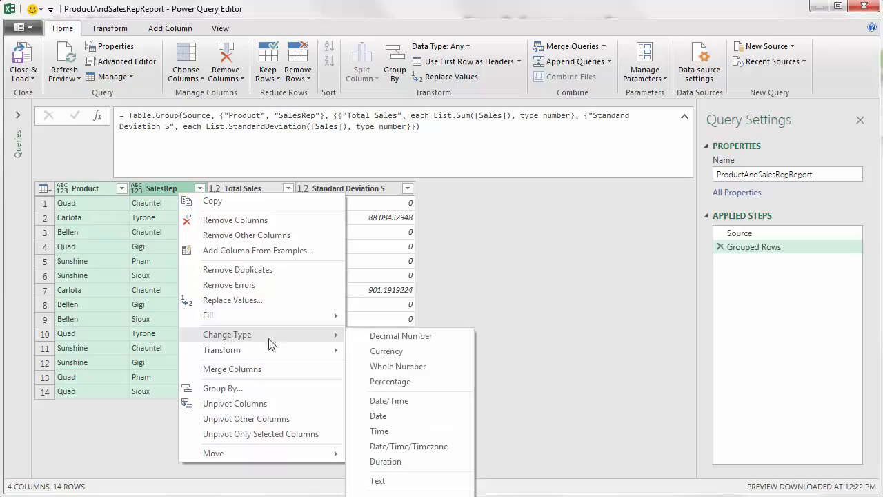
{"action": "left_click", "coordinate": [401, 480]}
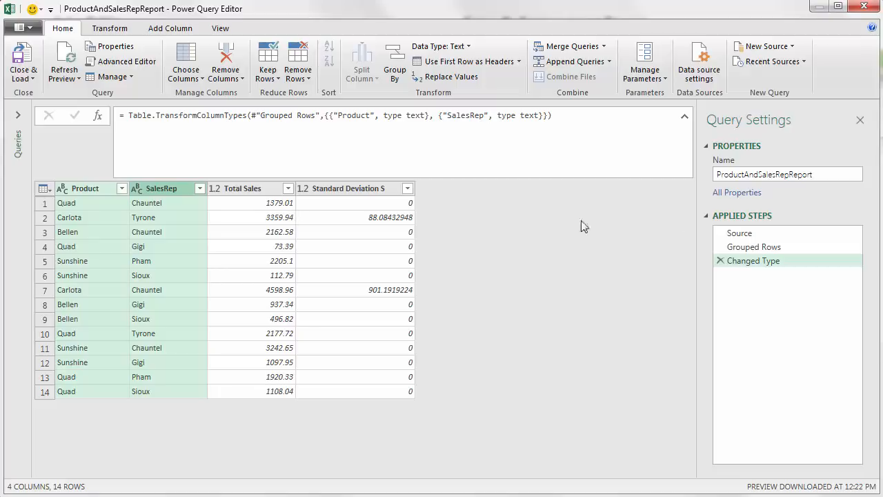
Load the query as a table on the existing PQ Group By worksheet at cell G21, under Group By Two Columns
{"action": "left_click", "coordinate": [32, 74]}
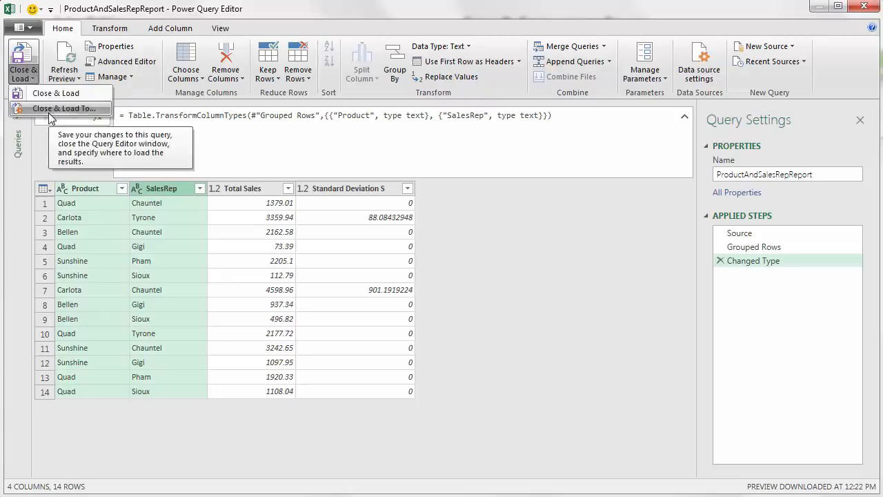
{"action": "left_click", "coordinate": [49, 109]}
{"action": "left_click", "coordinate": [642, 270]}
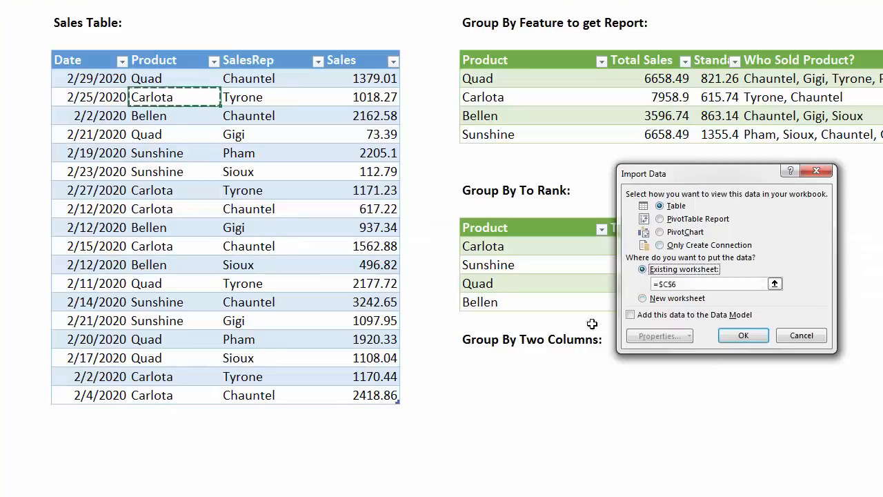
{"action": "left_click", "coordinate": [486, 372]}
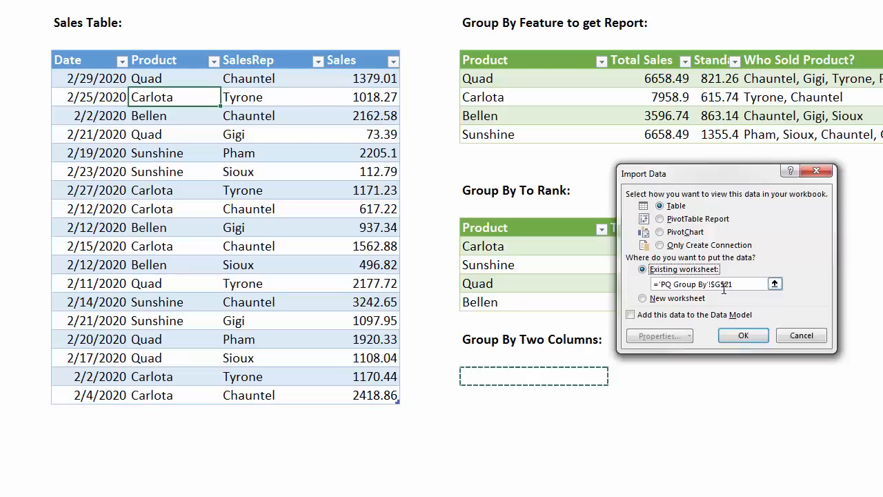
{"action": "left_click", "coordinate": [746, 337]}
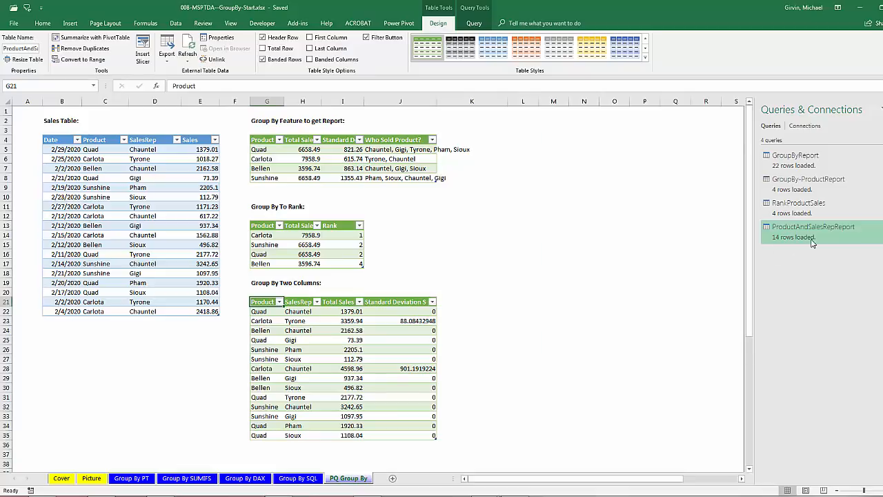
{"action": "mouse_move", "coordinate": [812, 241]}
Copy the whole New Data block starting at V7 and paste it over the Sales Table records from cell B5
{"action": "left_click_drag", "start_coordinate": [614, 481], "coordinate": [722, 485]}
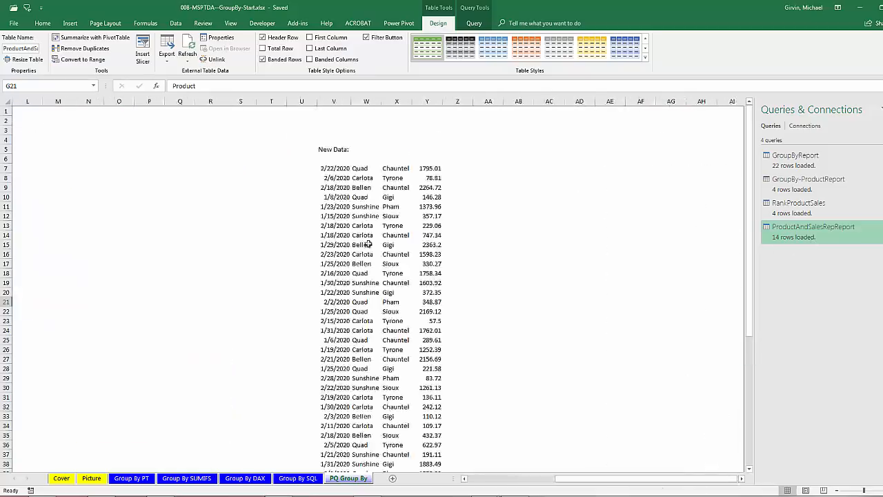
{"action": "left_click", "coordinate": [334, 169]}
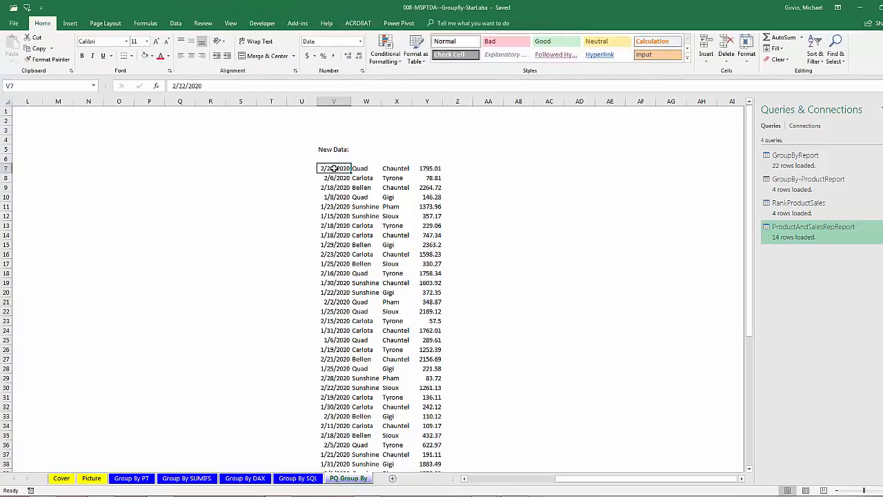
{"action": "key", "text": "ctrl+shift+8"}
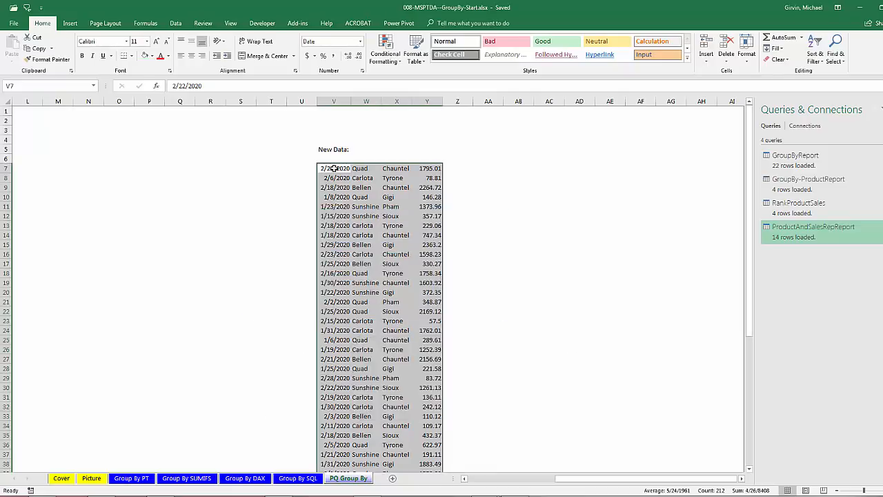
{"action": "key", "text": "ctrl+c"}
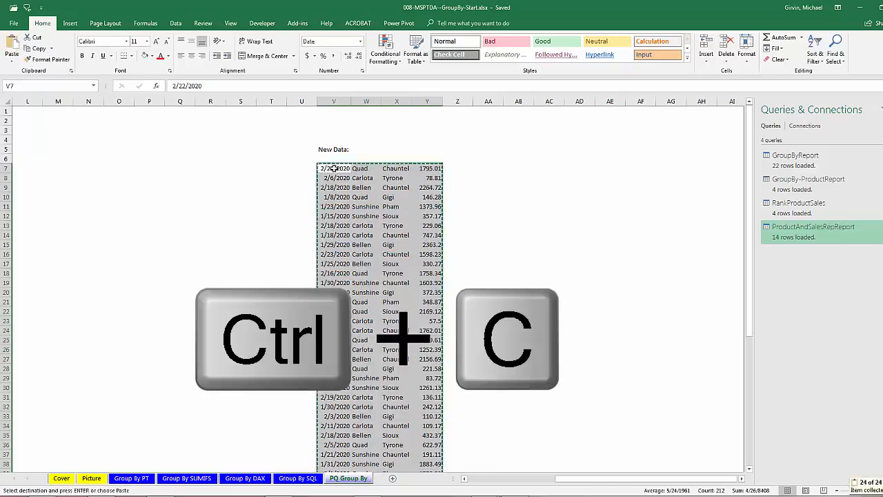
{"action": "key", "text": "ctrl+Home"}
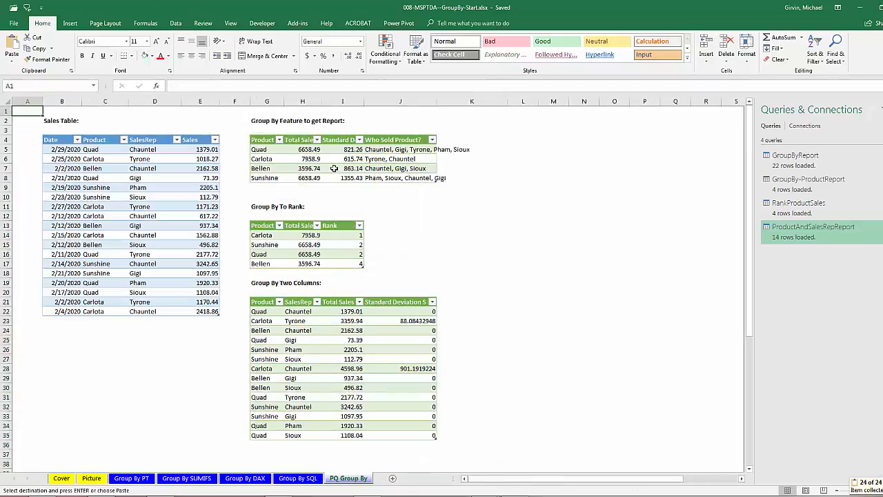
{"action": "left_click", "coordinate": [67, 146]}
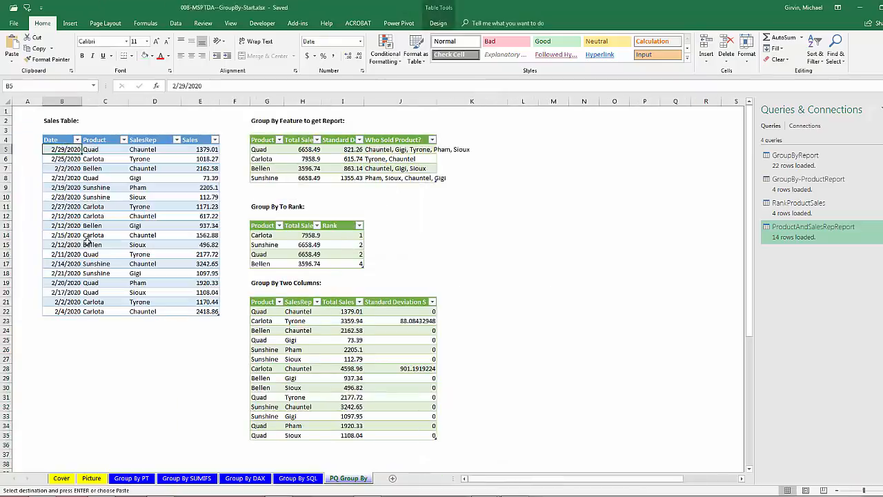
{"action": "key", "text": "ctrl+v"}
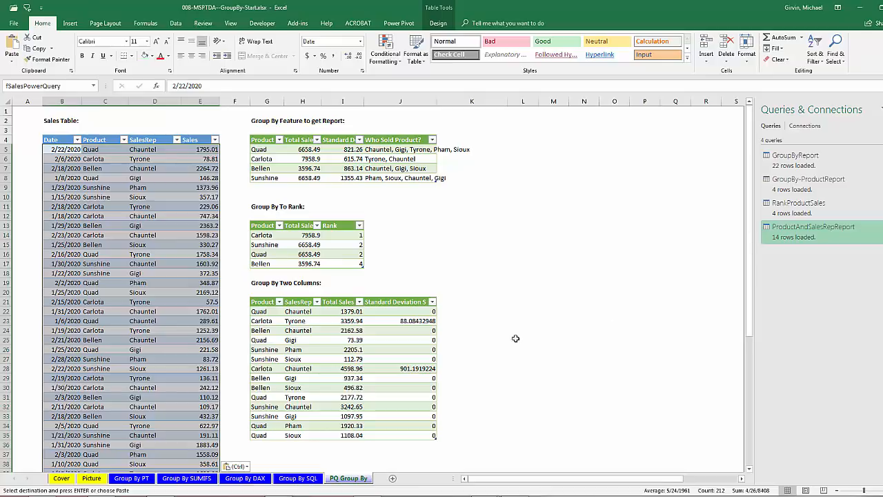
Refresh all queries in the workbook so the reports use the pasted sales data
{"action": "left_click", "coordinate": [175, 23]}
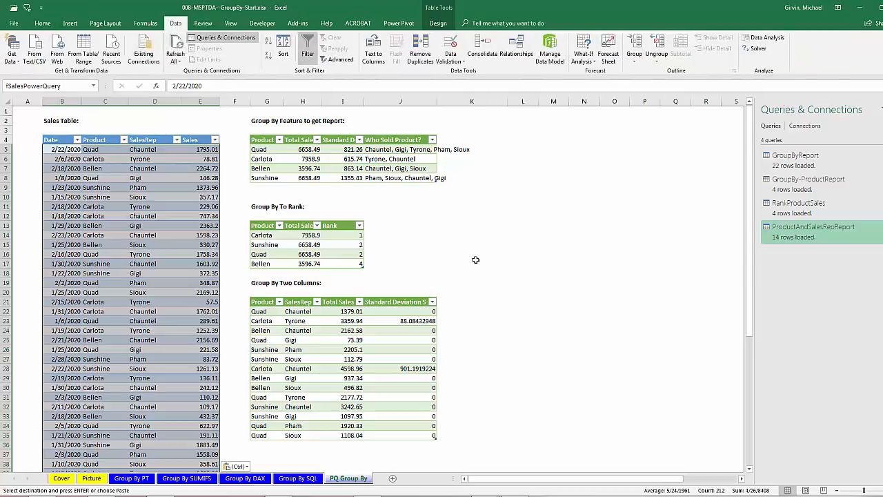
{"action": "key", "text": "ctrl+alt+F5"}
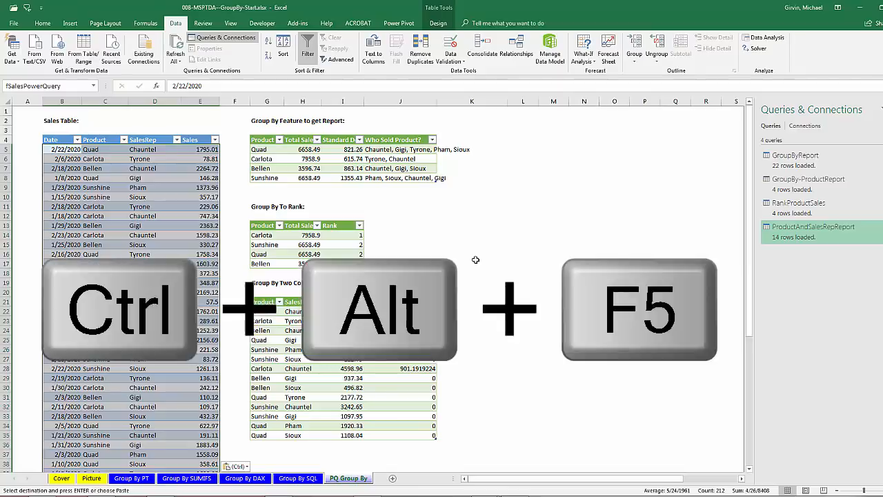